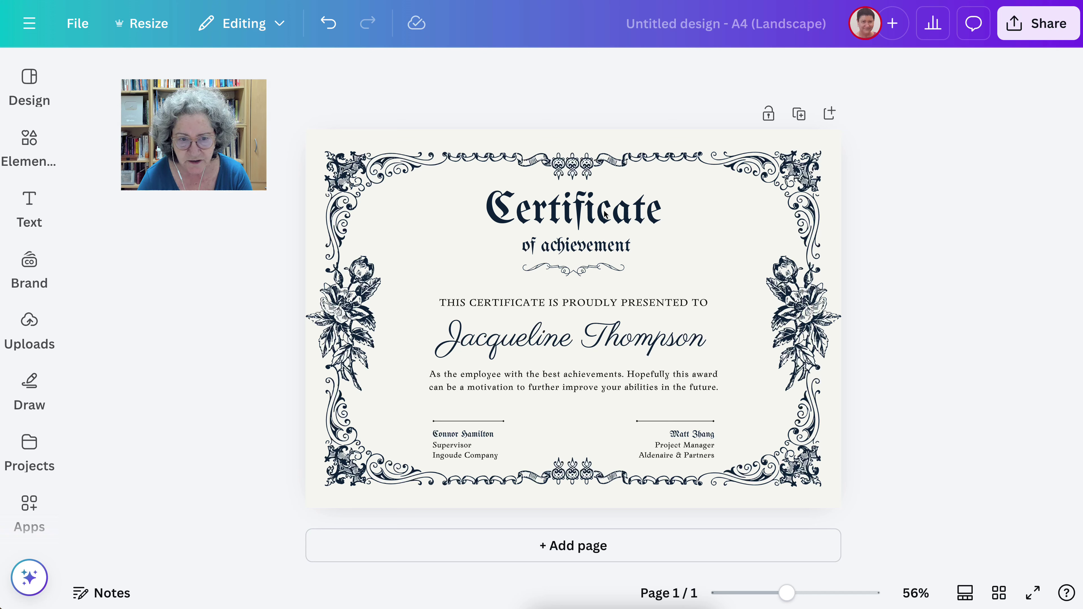
click(639, 217)
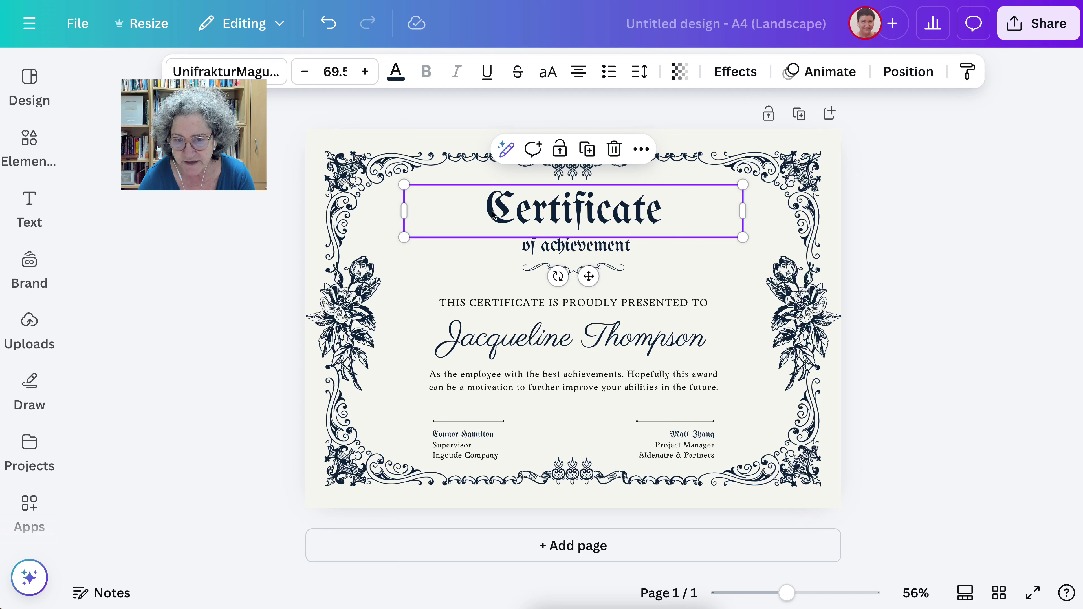
double_click(599, 217)
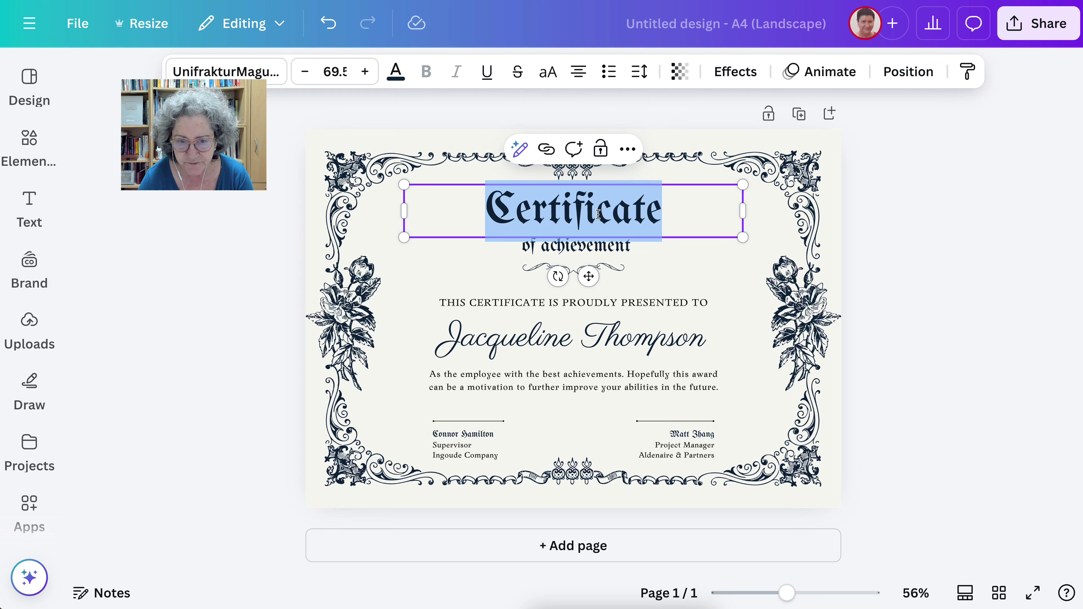
click(678, 271)
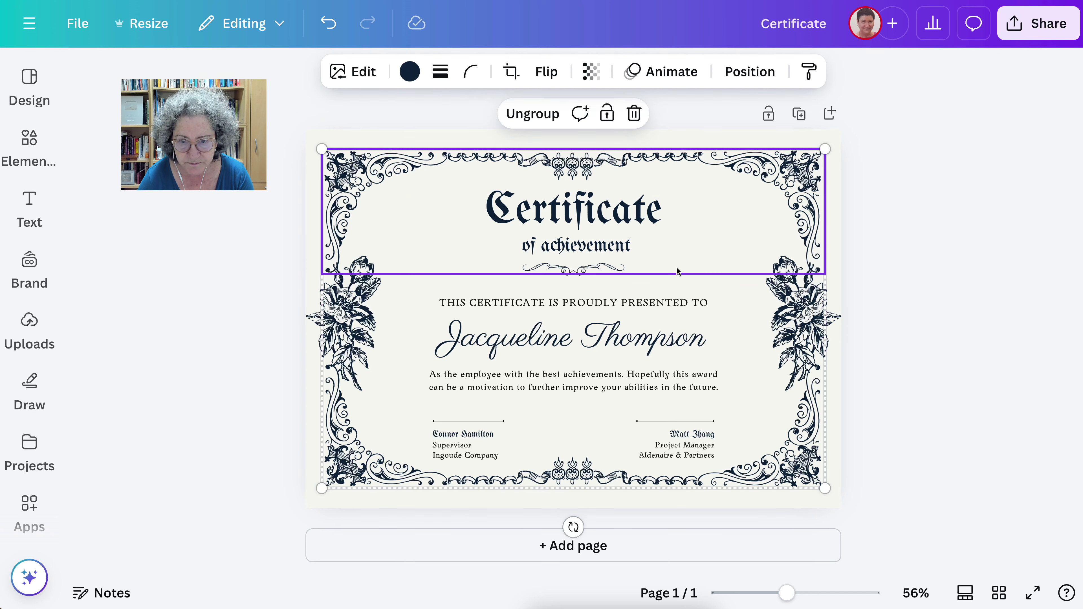
- Delete the recipient's name from below the "This certificate is proudly presented to" line
click(466, 340)
click(458, 342)
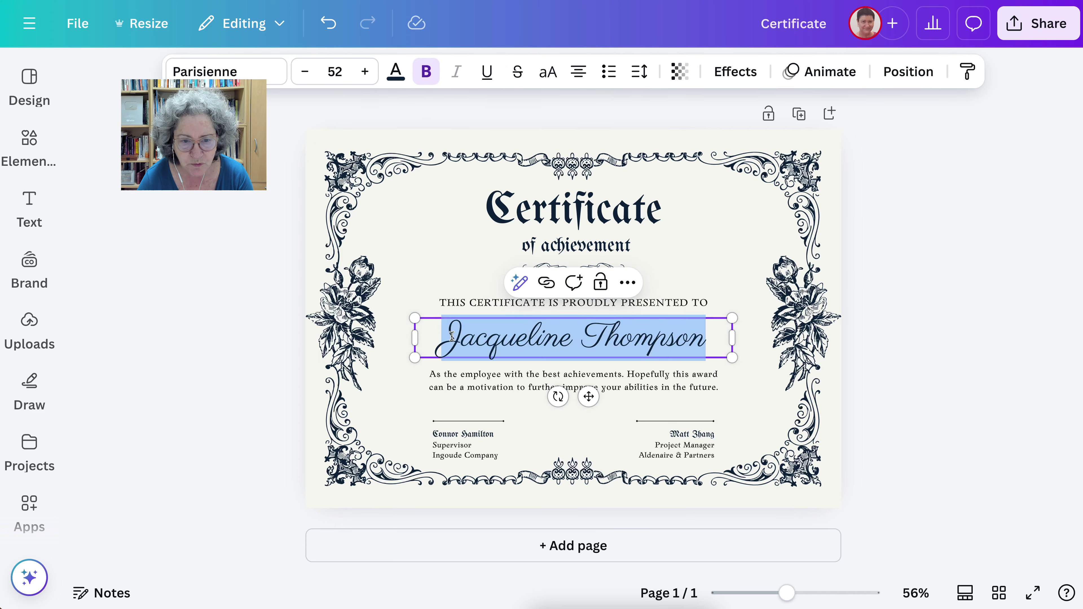
click(427, 317)
click(402, 335)
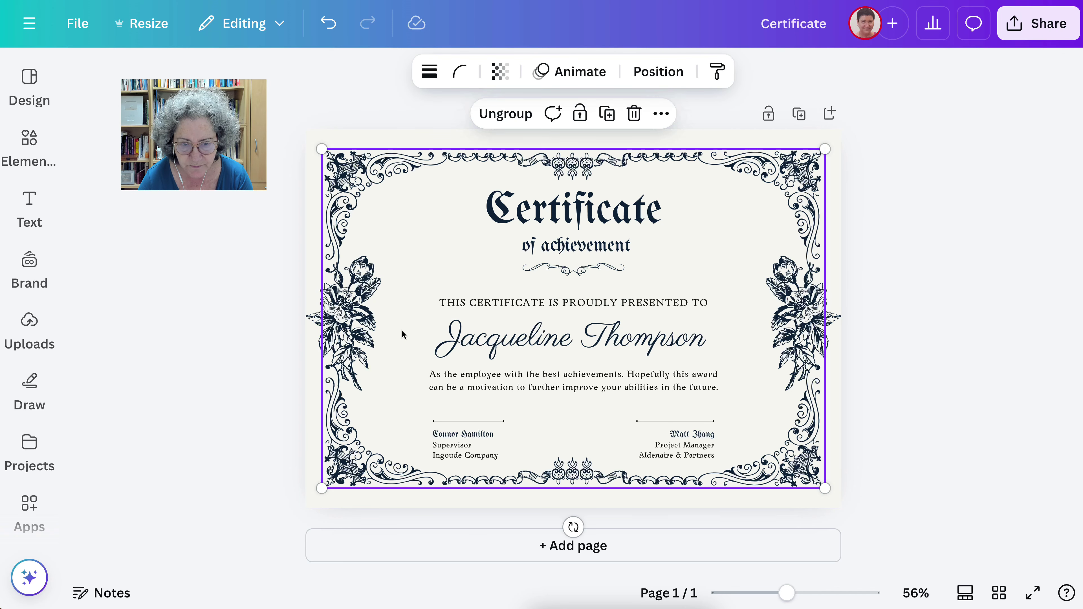
click(446, 331)
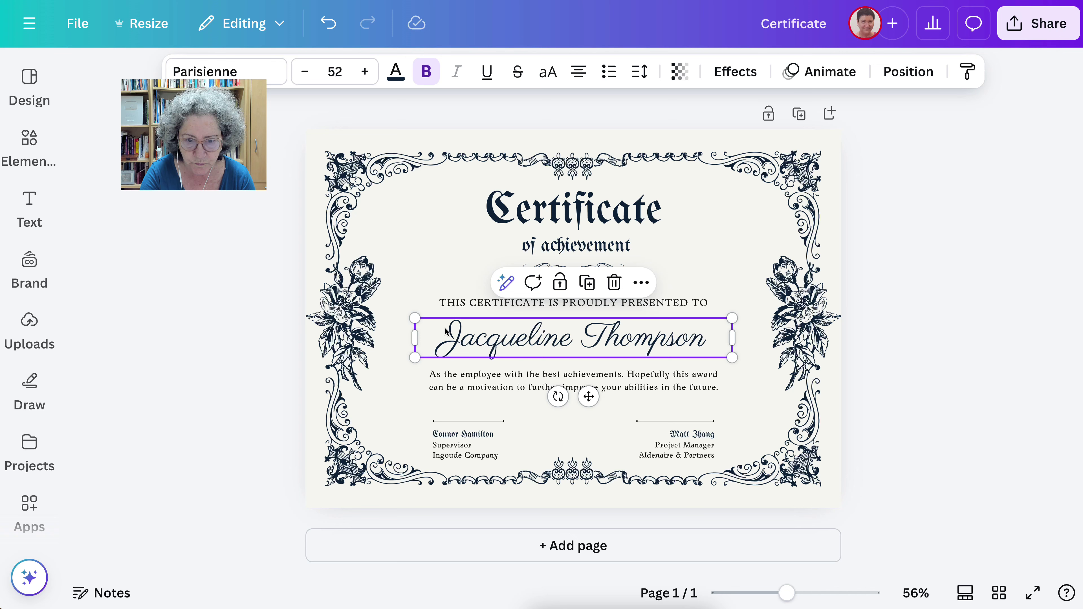
key(Delete)
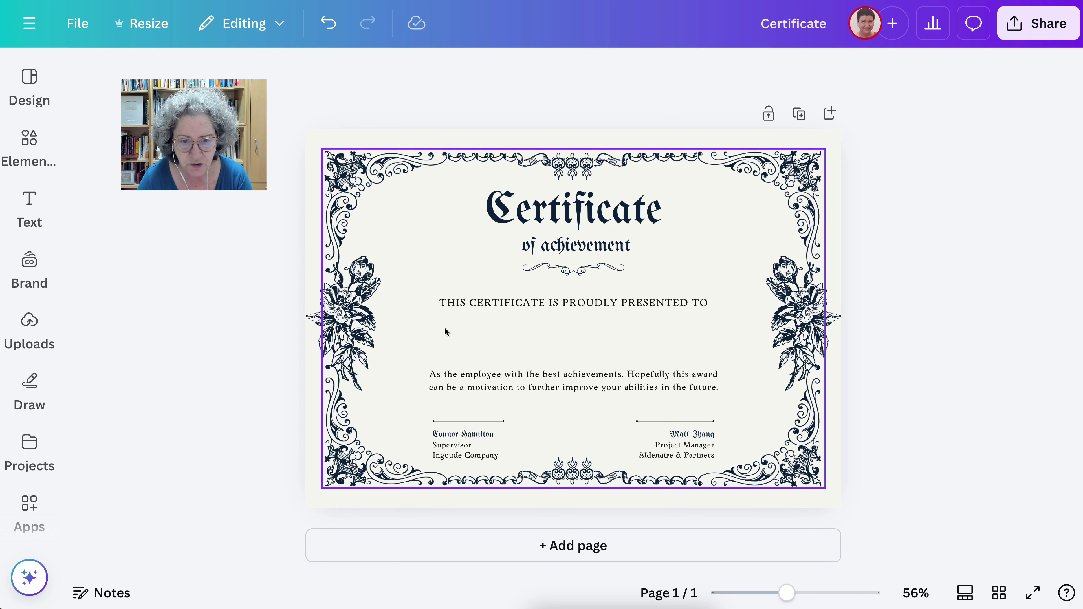
- Delete the job title and company text under both signatory names on the certificate
click(542, 306)
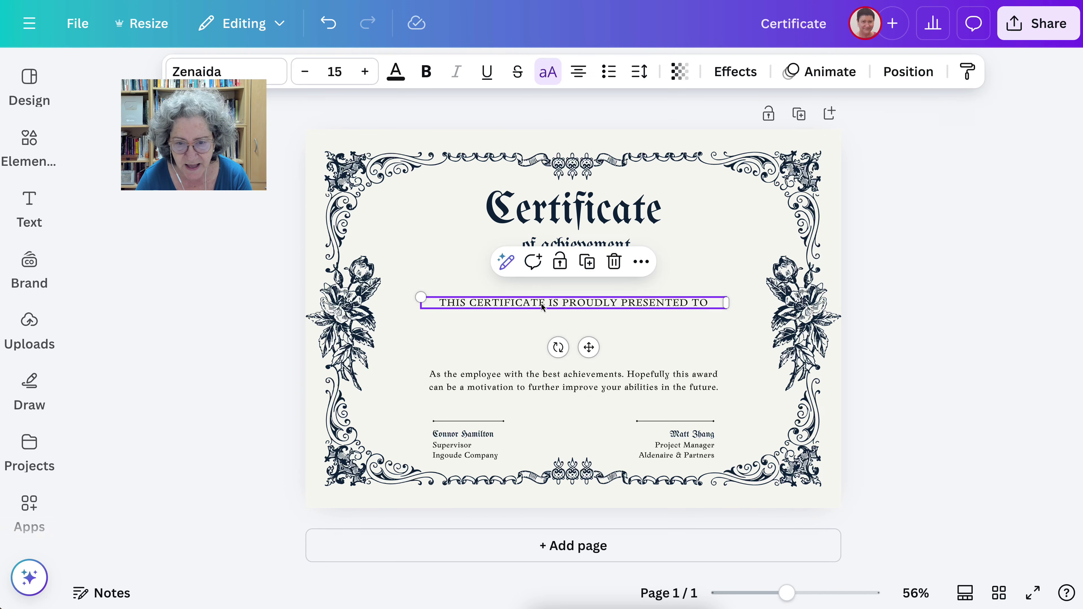
click(512, 388)
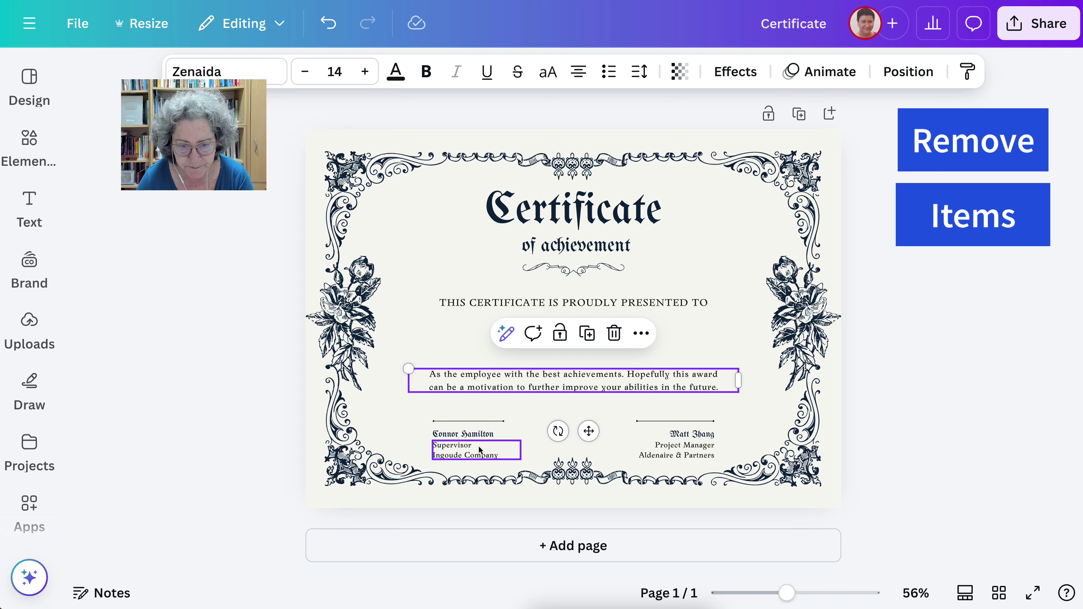
click(467, 451)
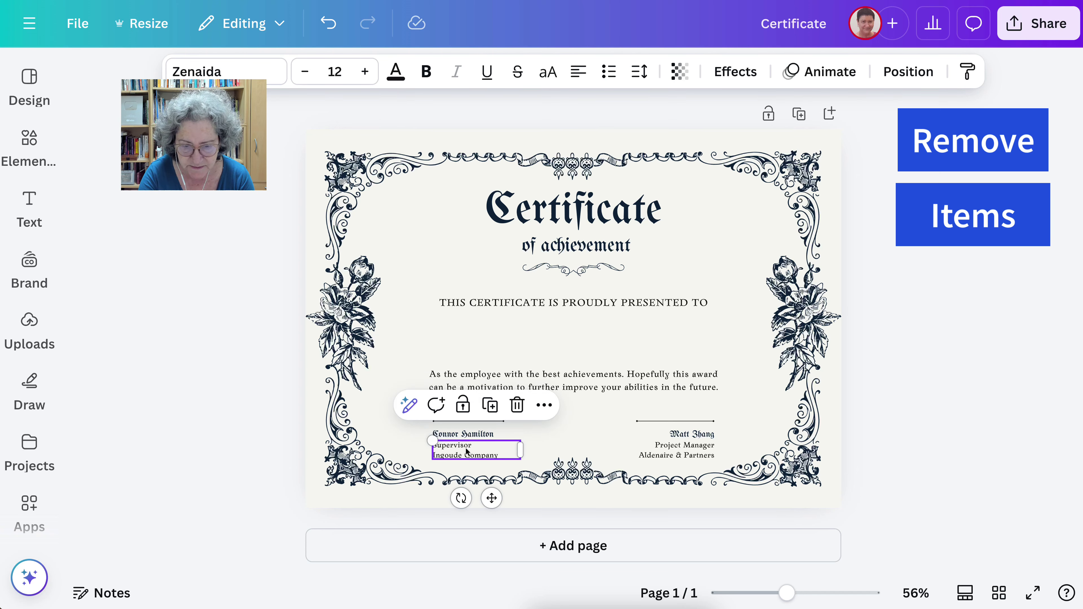
key(Delete)
click(677, 451)
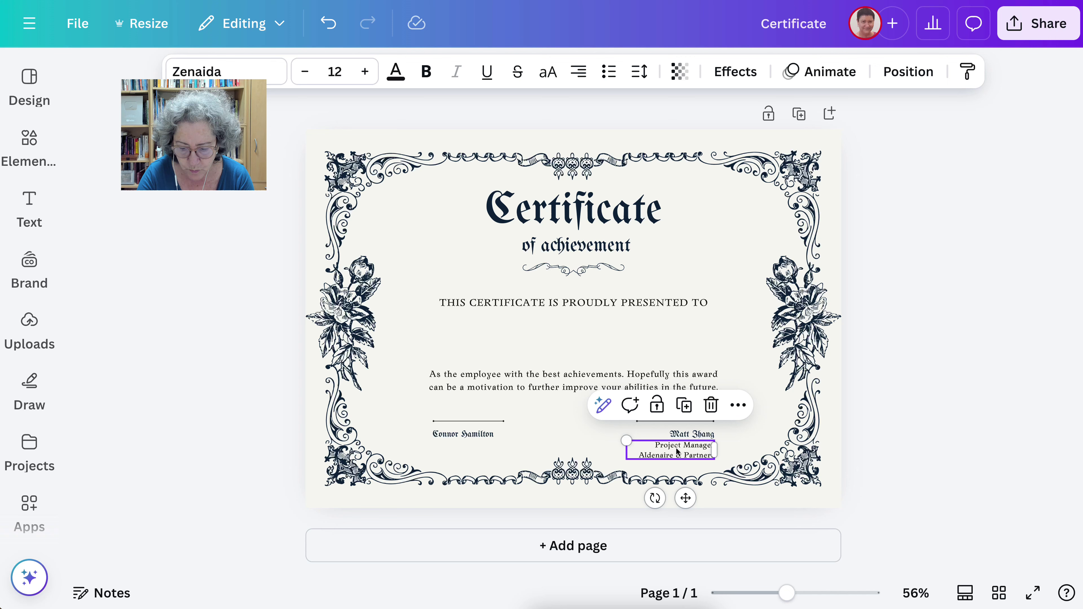
key(Delete)
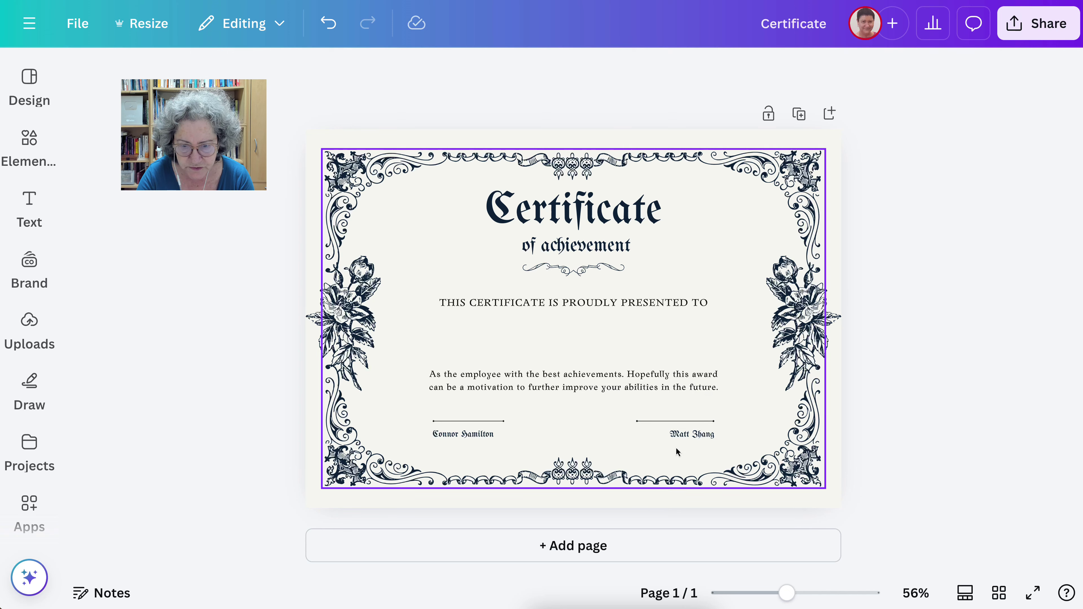
- Delete both signatory names from the certificate, keeping the two signature lines
click(443, 435)
key(Delete)
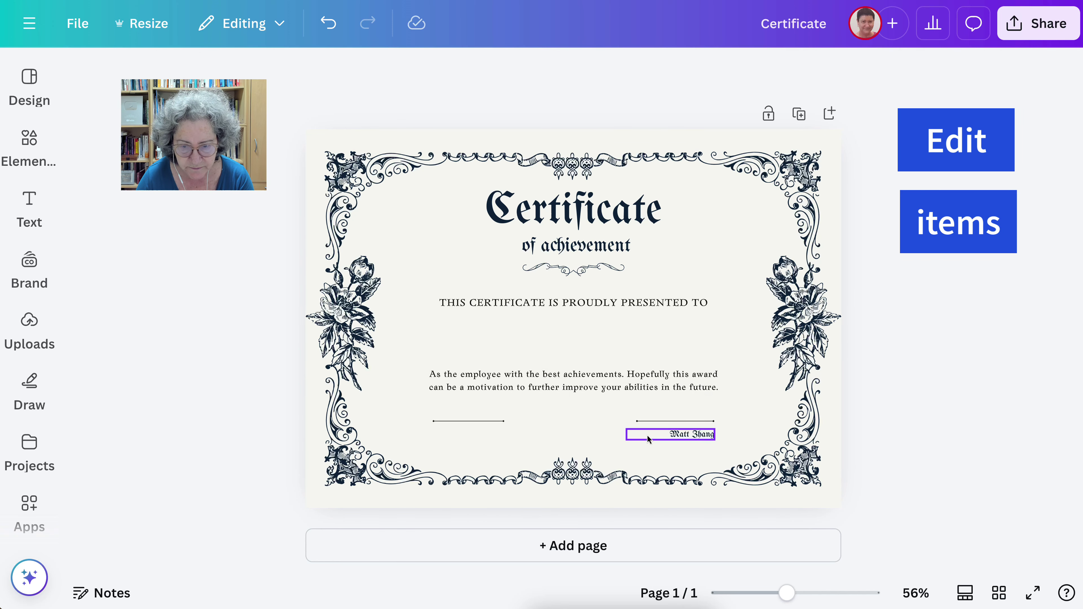
click(686, 434)
key(Delete)
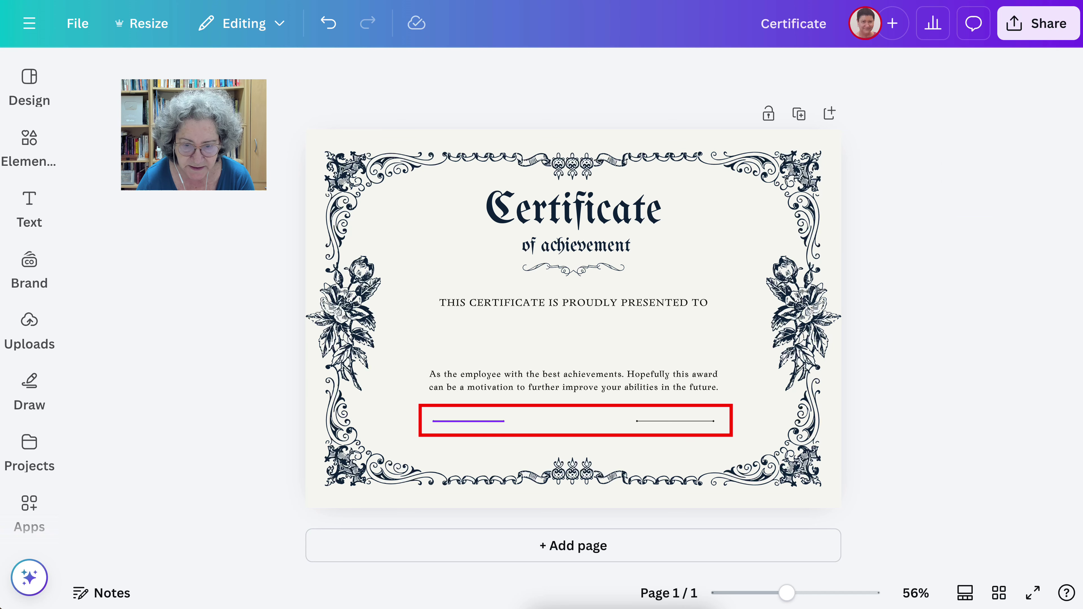
- Delete the employee achievement paragraph above the signature lines
click(573, 380)
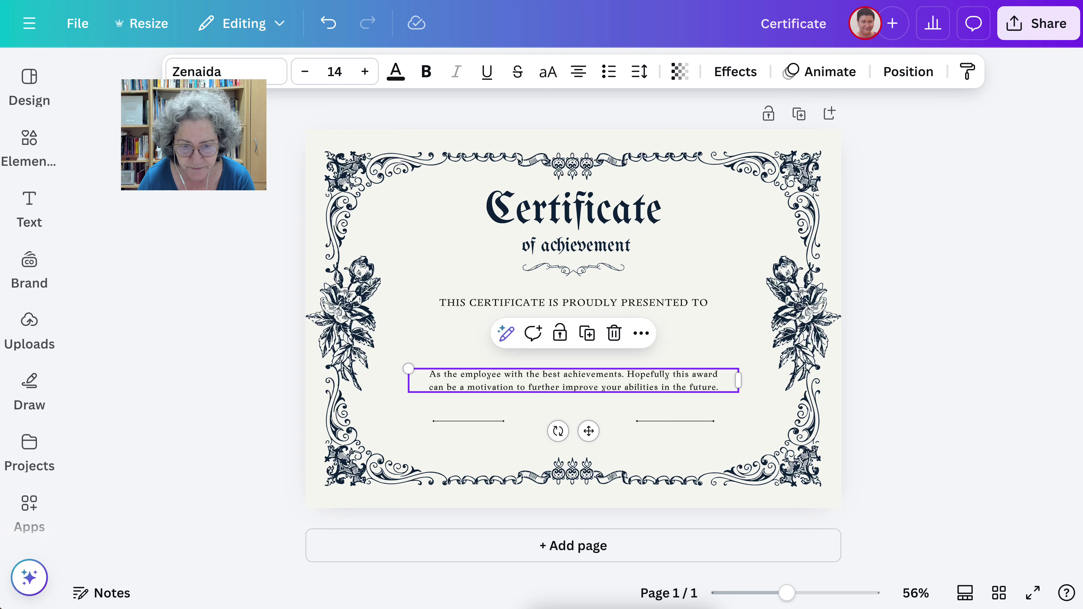
drag(573, 381, 574, 374)
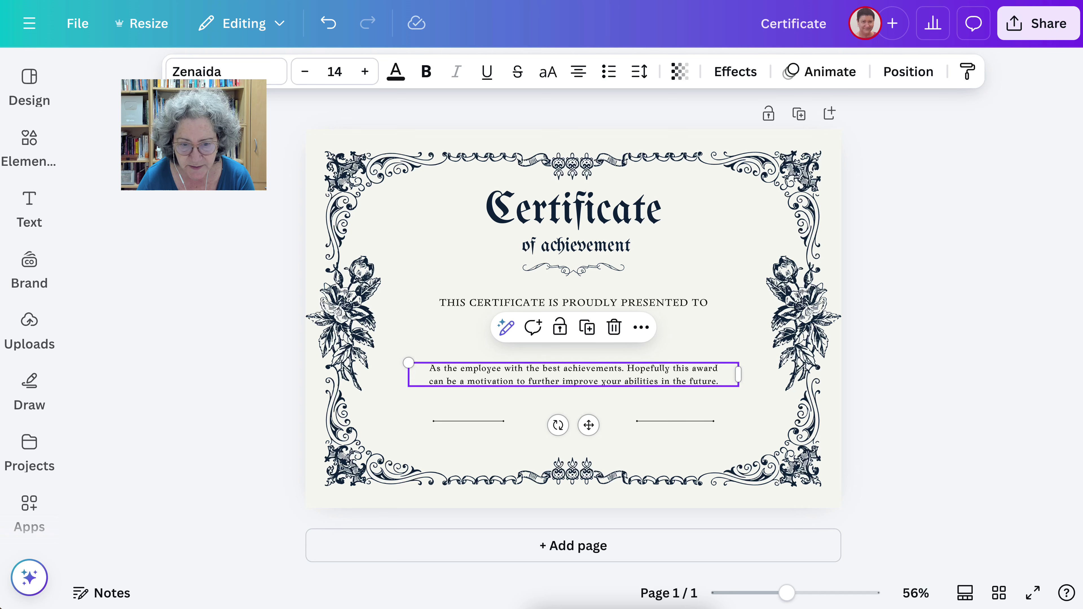
click(573, 375)
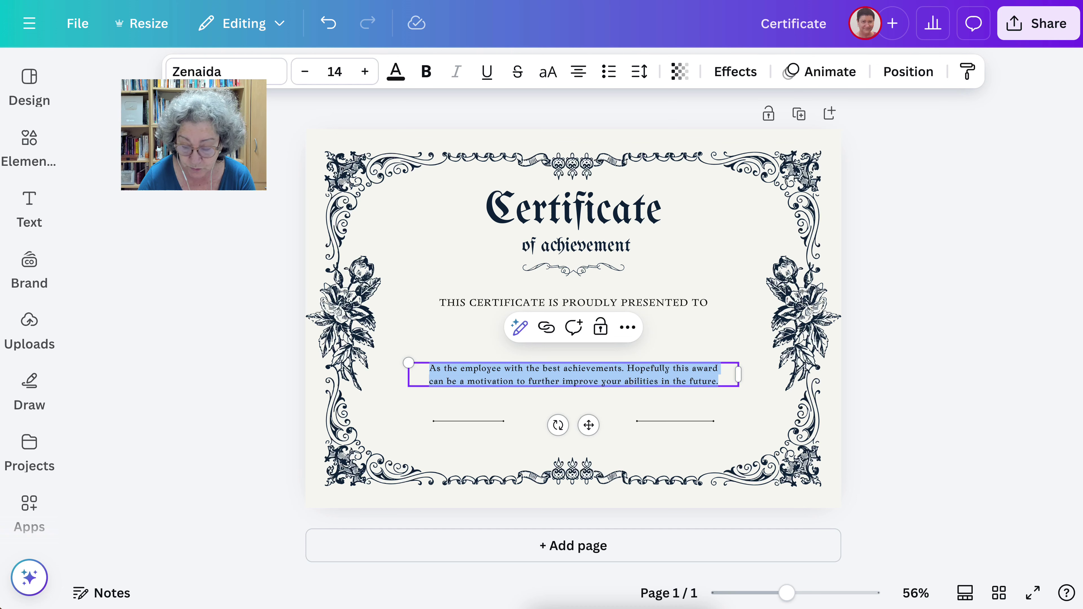
key(BackSpace)
- Recolour the certificate's ornamental border and floral frame purple
click(573, 379)
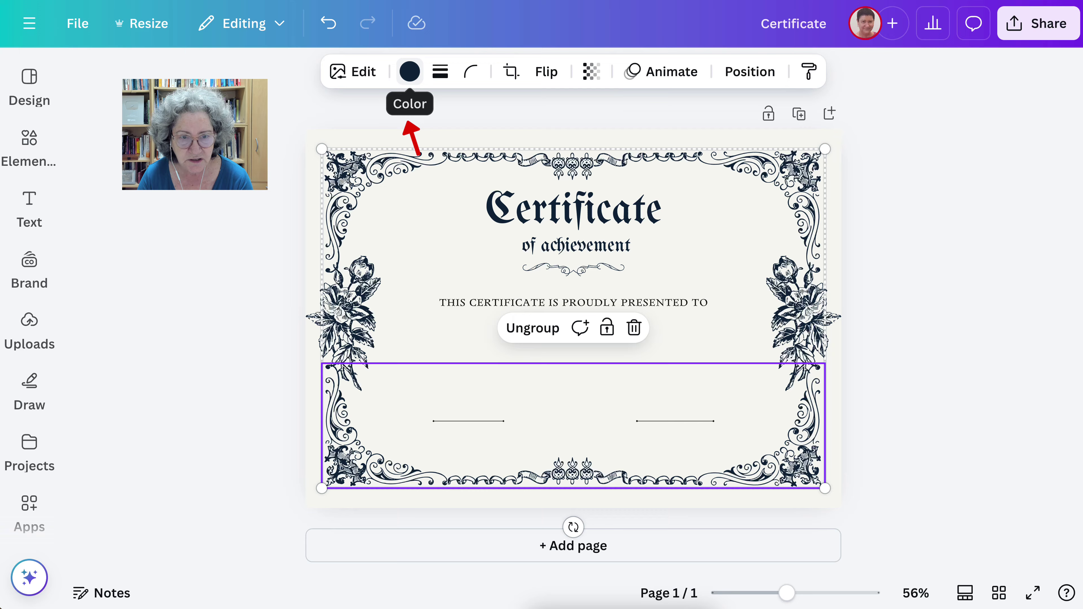
click(409, 71)
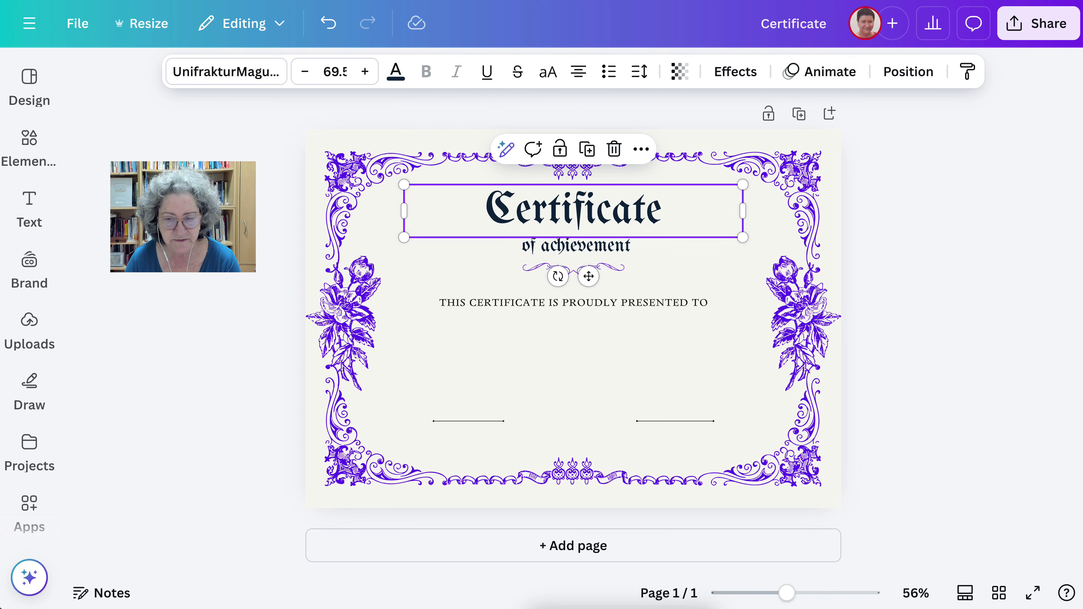
- Download the certificate as a PNG file at 2,000 × 1,414 px
click(1040, 23)
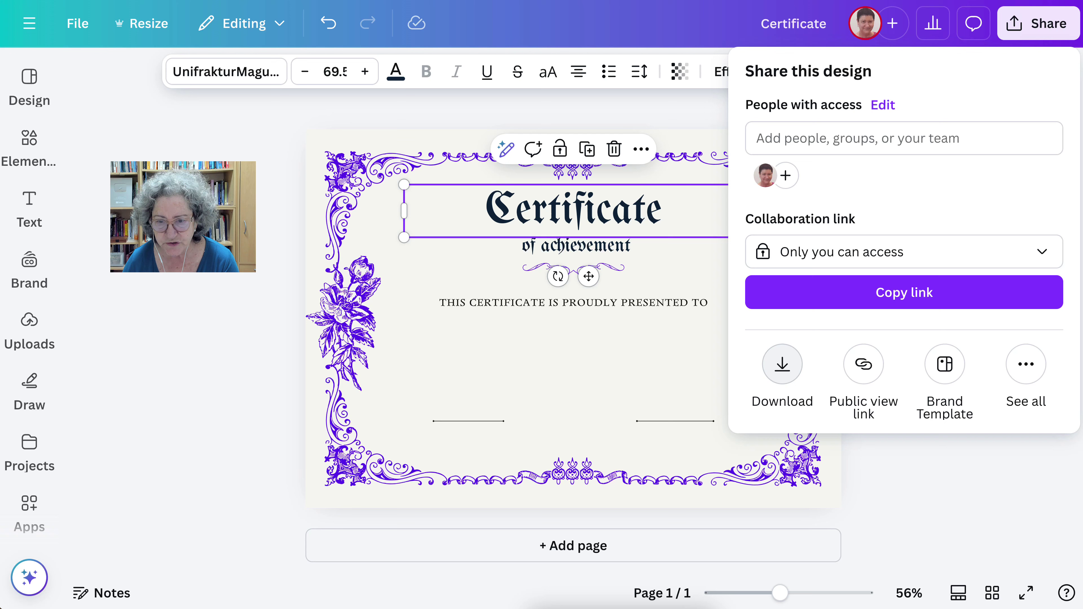
click(782, 364)
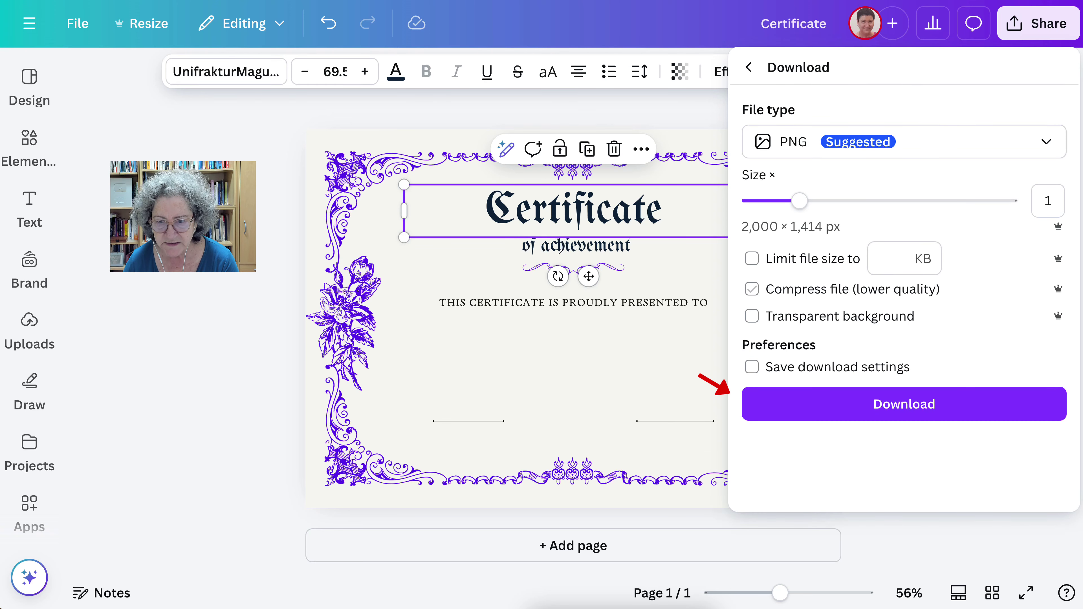
click(752, 259)
click(751, 258)
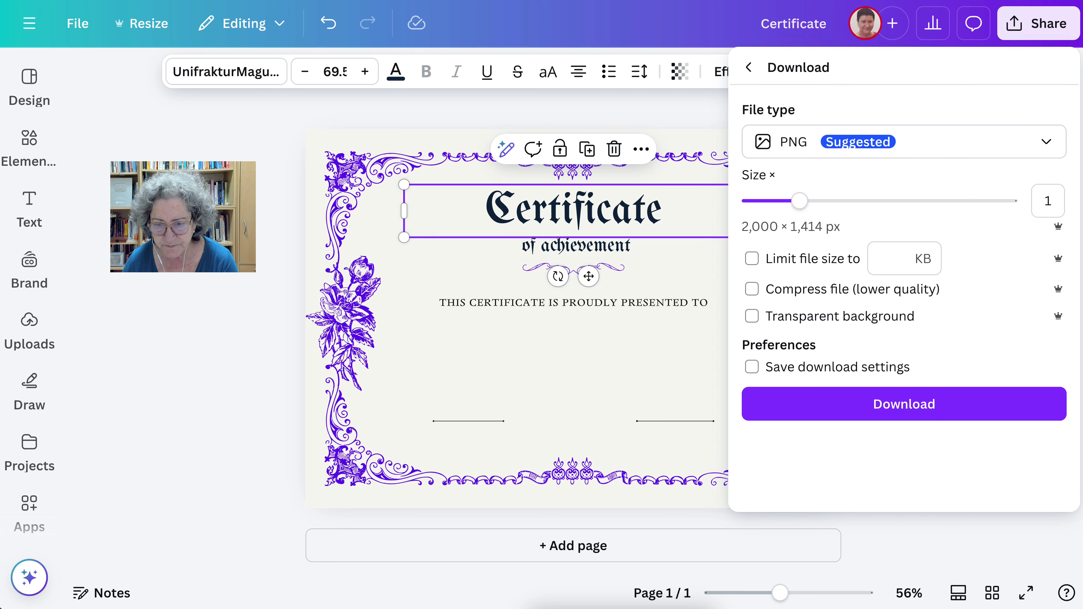
click(751, 367)
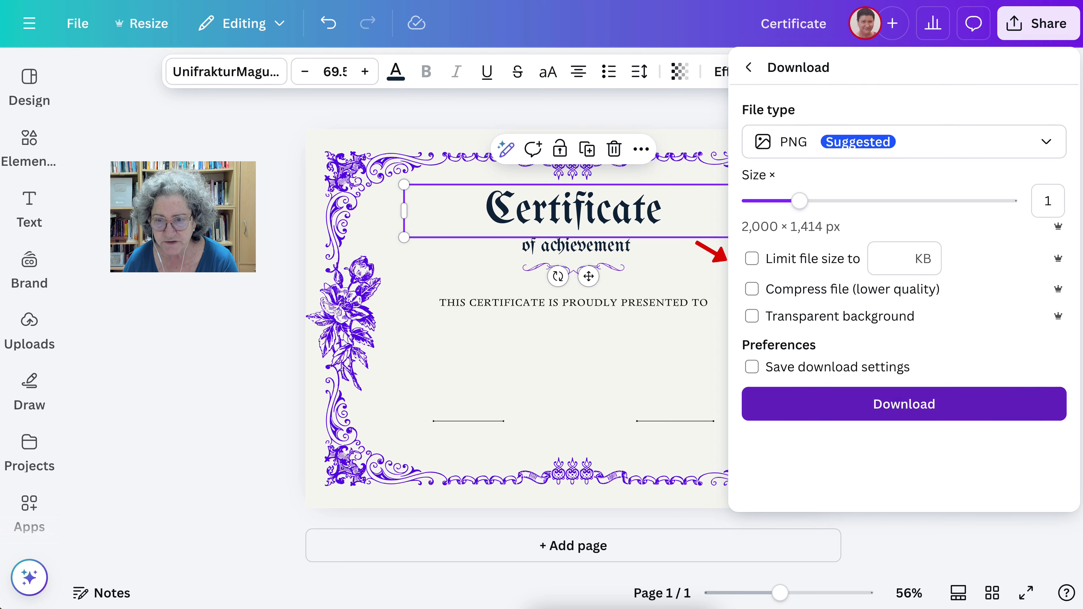
click(904, 404)
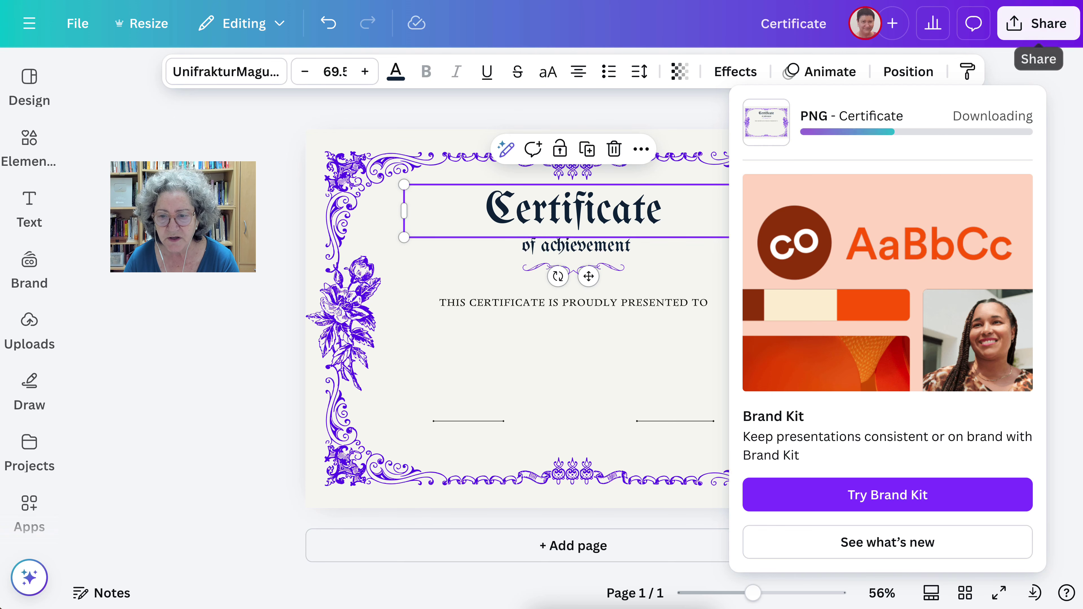
- Switch to the Moodle course's Certificates of Completion section and turn on edit mode
key(ctrl+Tab)
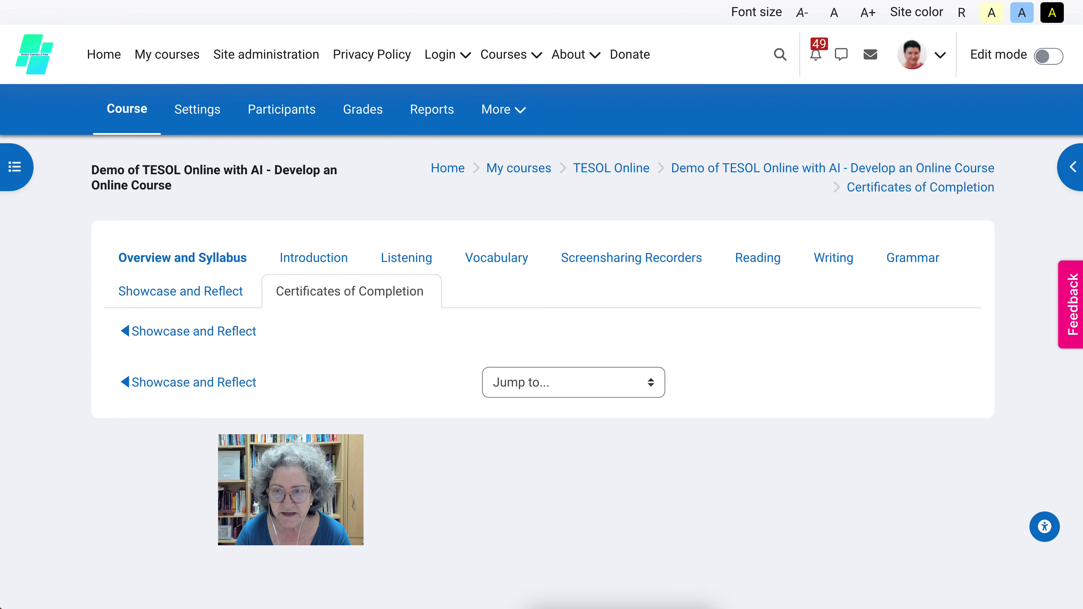
click(1048, 56)
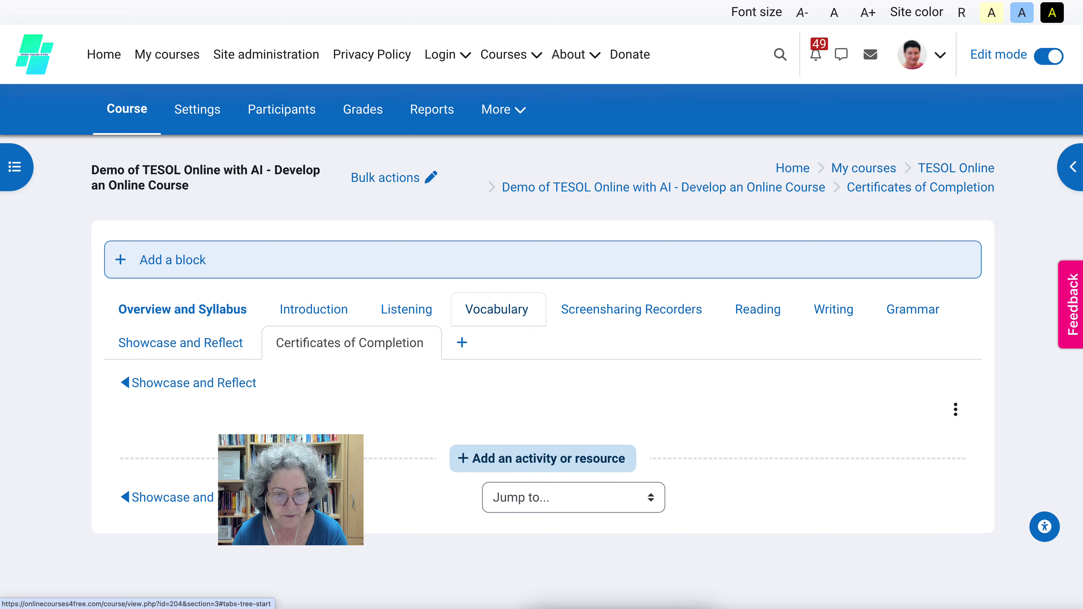
- Examine the completion conditions of the Poodll Wordcards activity "The Joys of Traveling" in the Vocabulary section
click(496, 309)
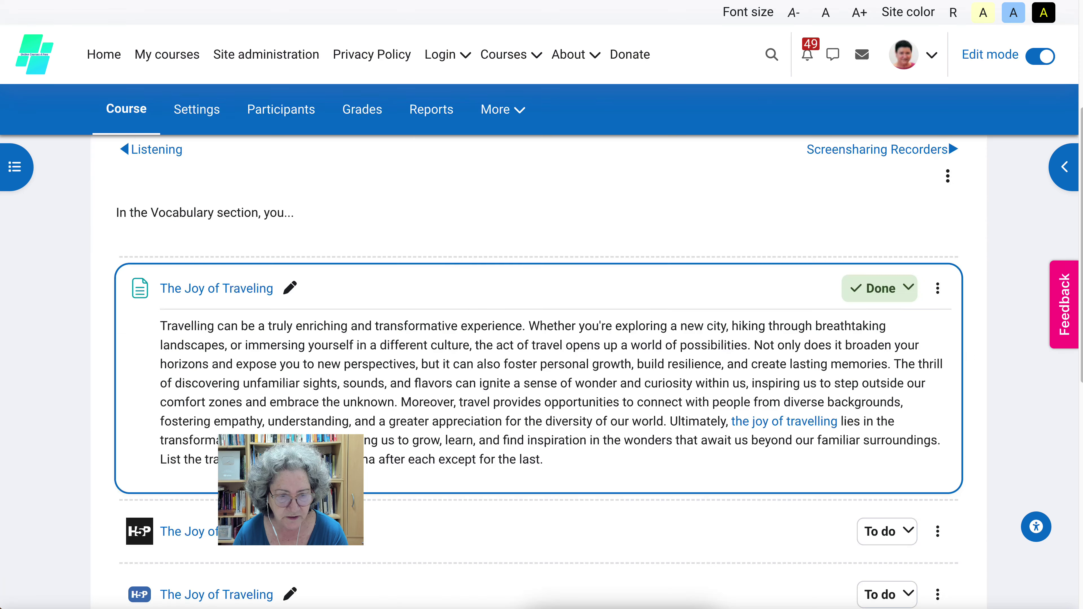
scroll(538, 307, down, 8)
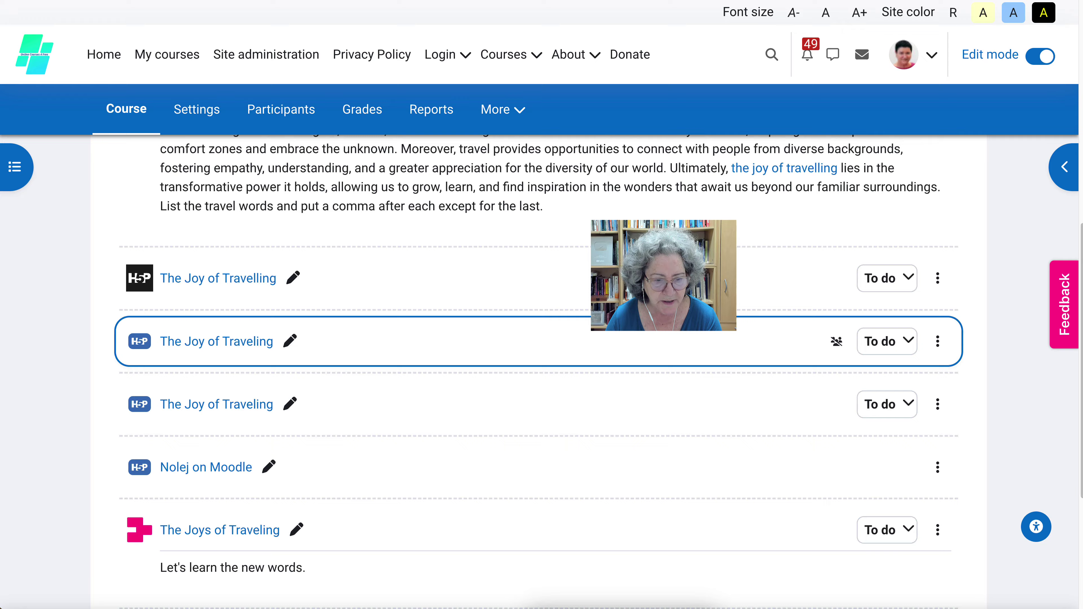
scroll(538, 308, down, 3)
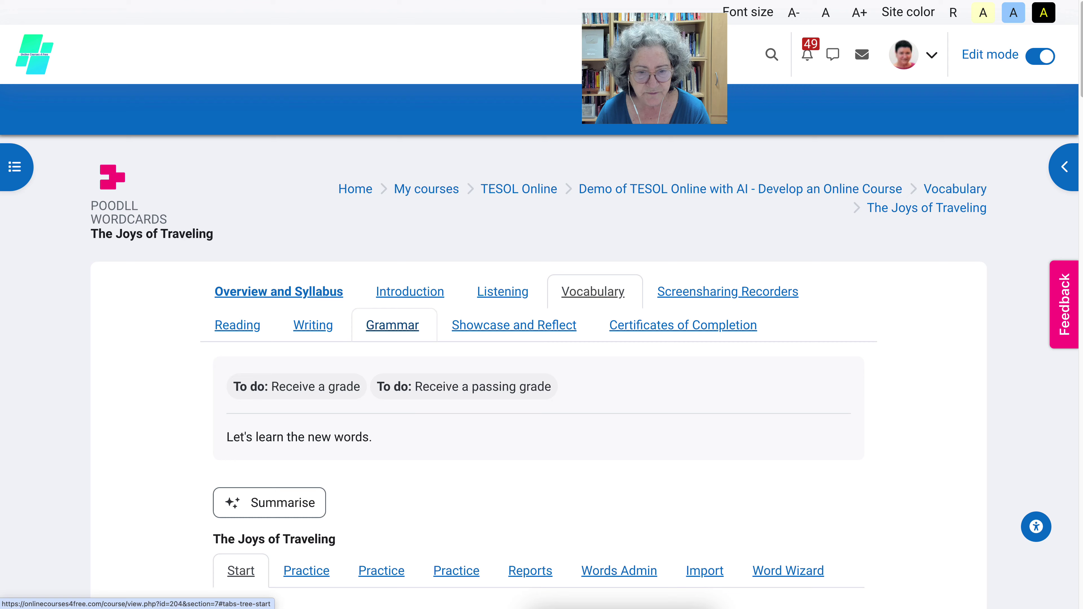
click(131, 325)
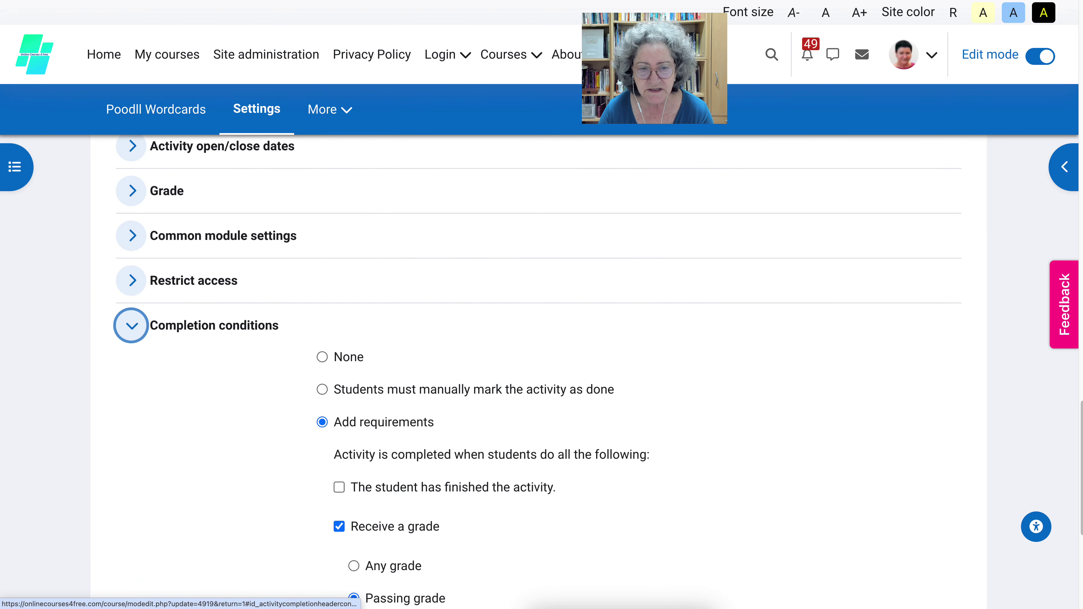
scroll(103, 320, down, 2)
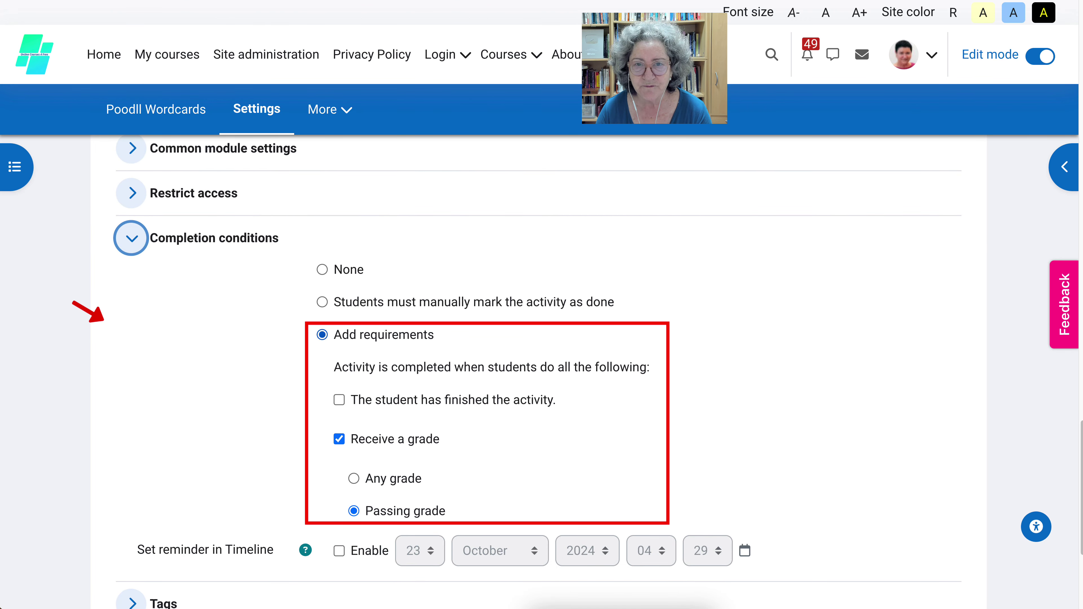
scroll(541, 371, down, 1)
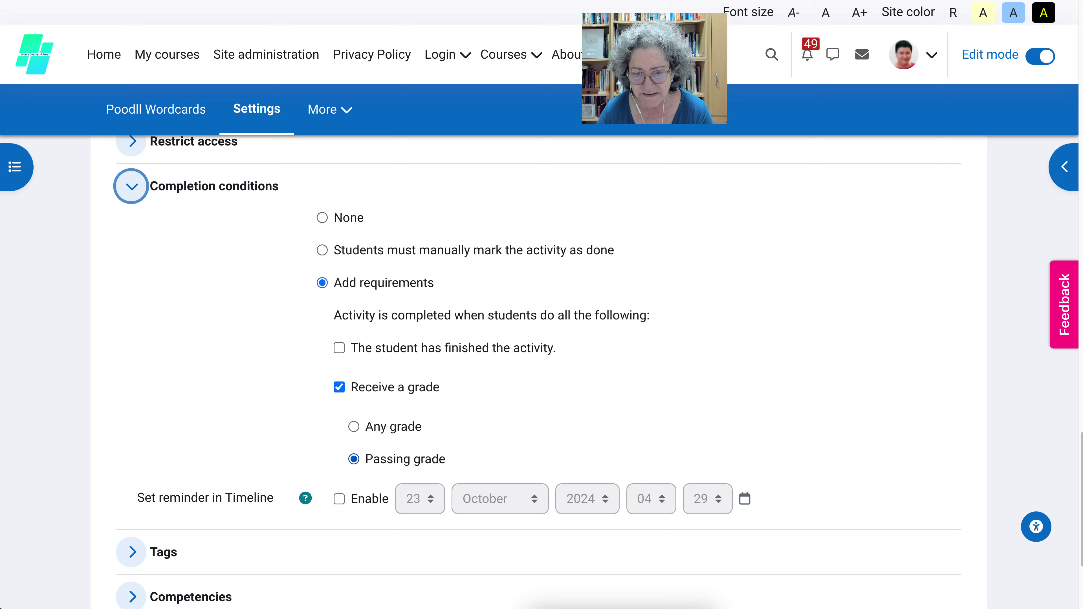
- Return to the main page of the course "Demo of TESOL Online with AI - Develop an Online Course"
scroll(538, 371, up, 20)
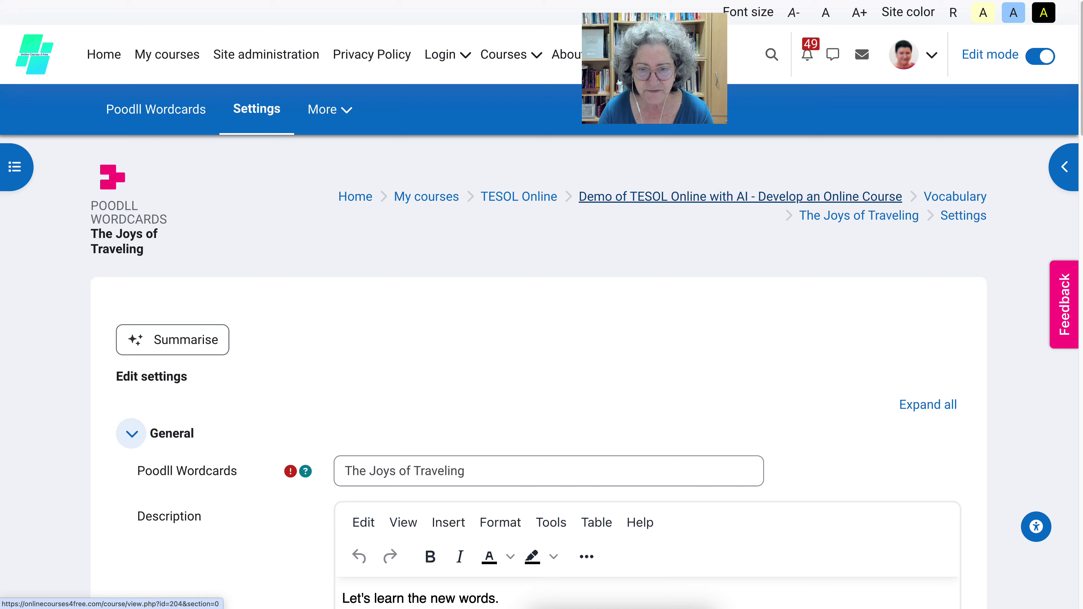
click(739, 196)
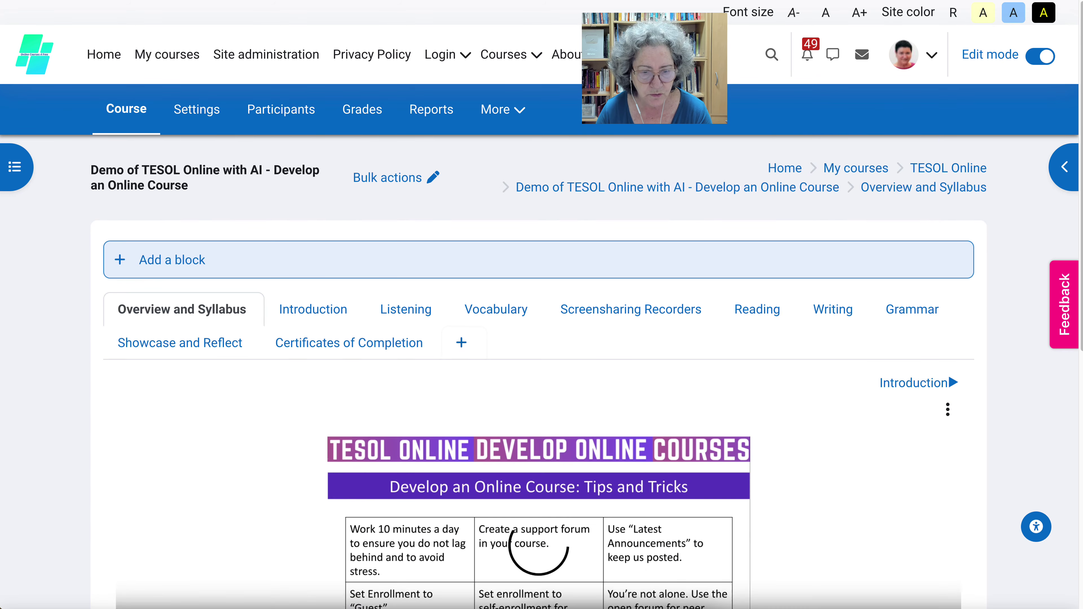
scroll(538, 371, up, 2)
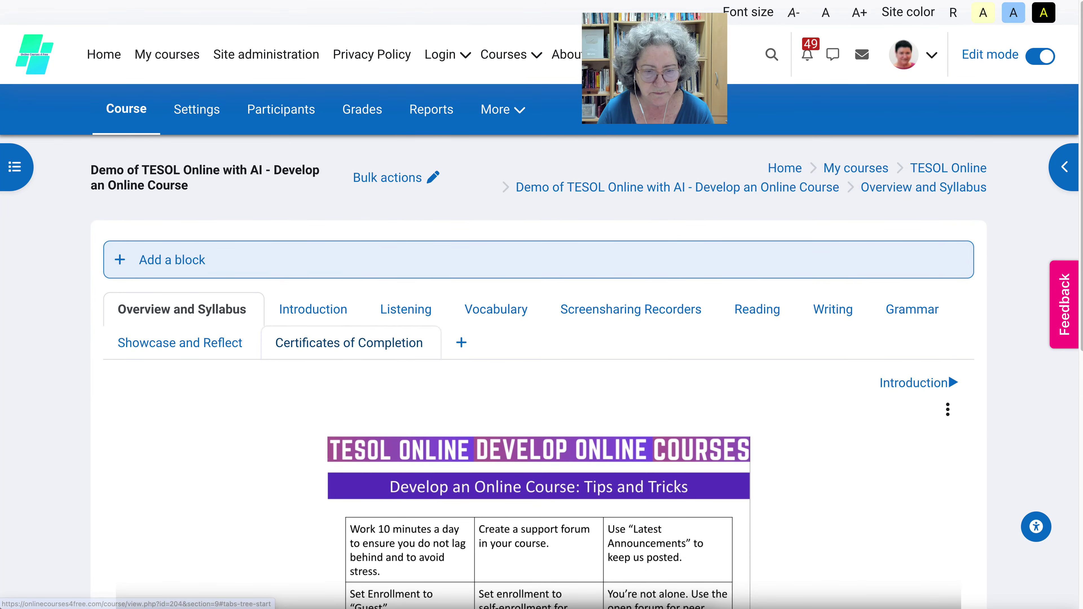
- Start adding a Custom certificate activity to the Certificates of Completion section
click(332, 343)
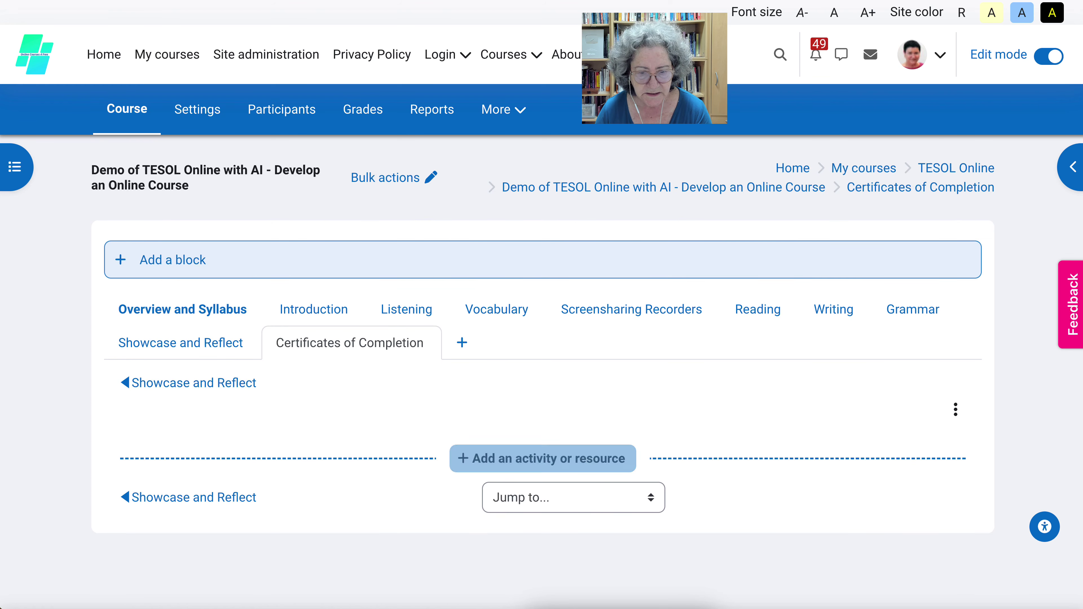
click(543, 458)
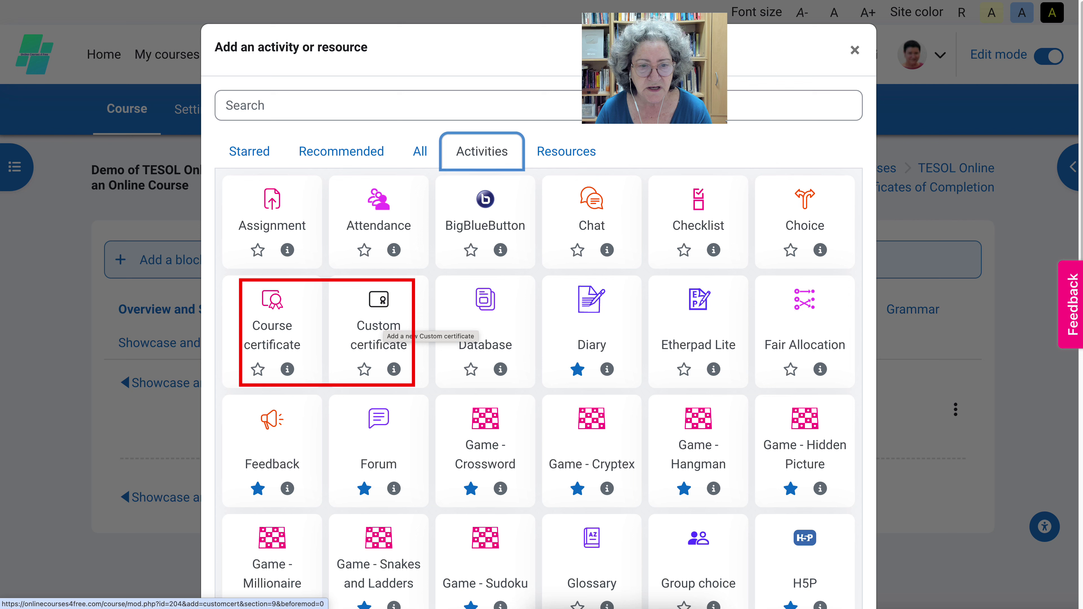
click(383, 326)
click(379, 329)
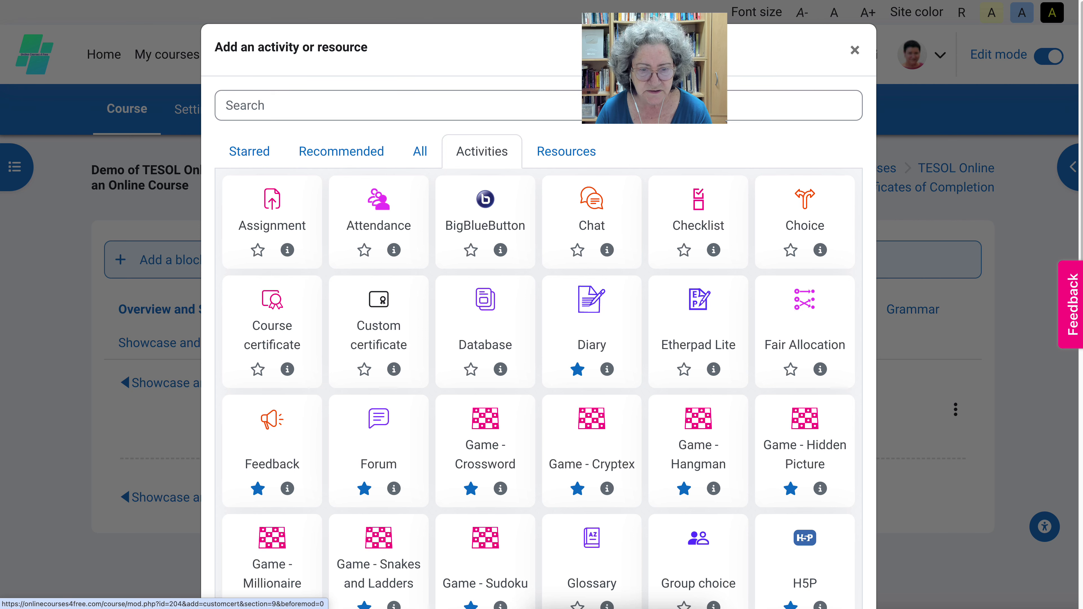
- Enter "Certificate of Completion" as both the name and the description of the new custom certificate
text(Certificate of Completion)
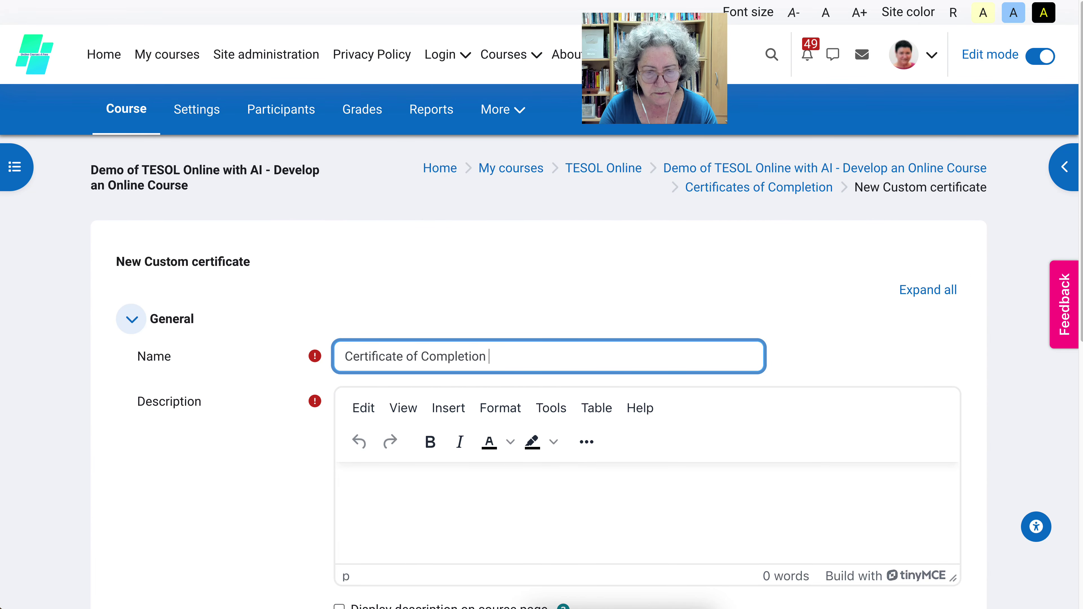
scroll(538, 371, down, 1)
click(342, 425)
text(Certificate of Completion)
- In the certificate's options, set both Email students and Email teachers to Yes
scroll(538, 372, down, 8)
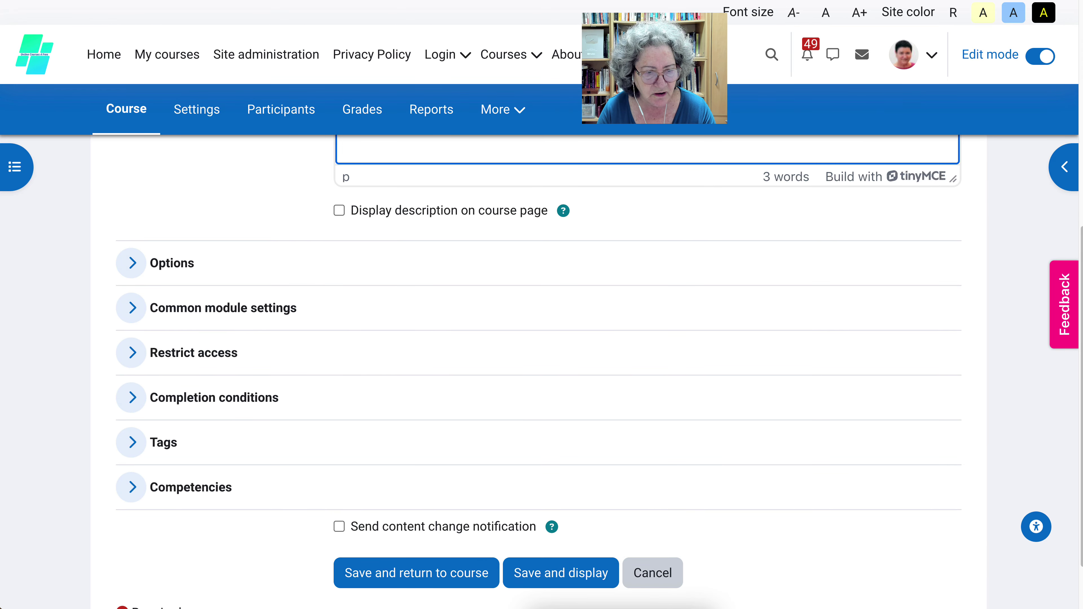
click(131, 263)
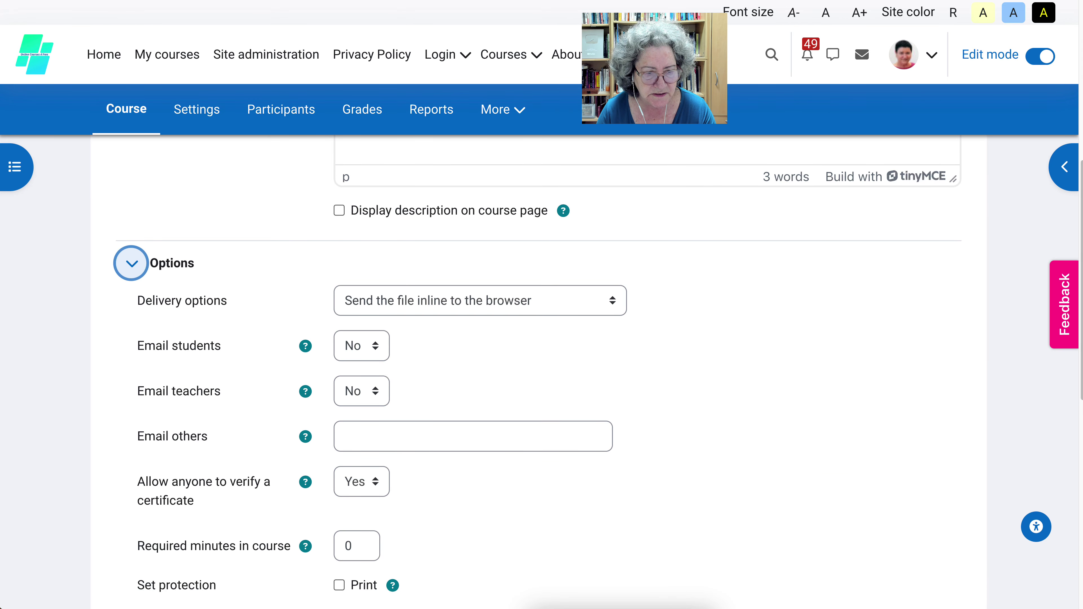
click(362, 346)
click(350, 365)
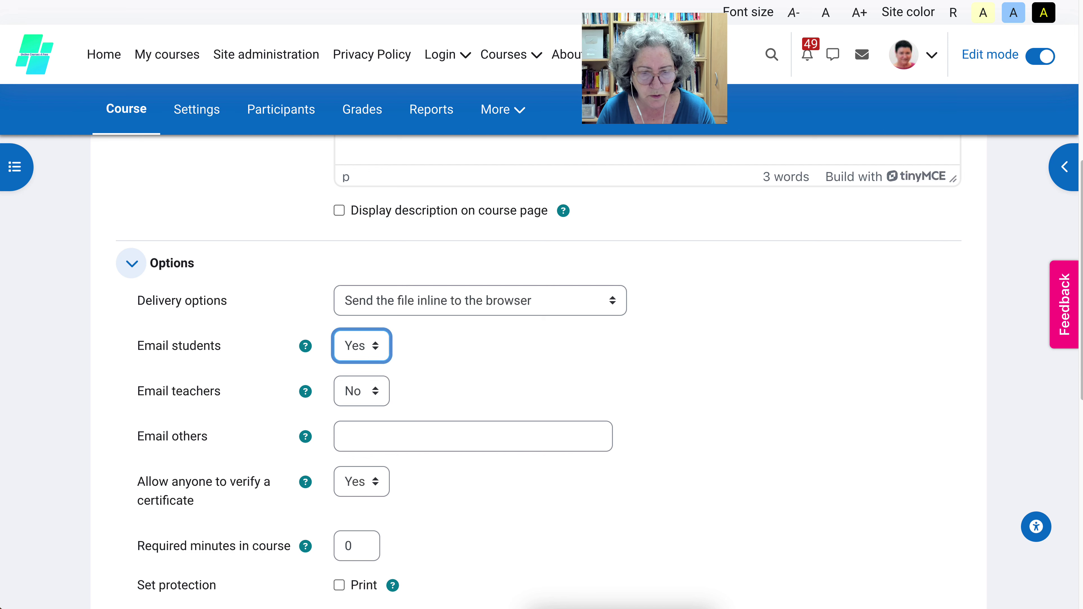
click(480, 300)
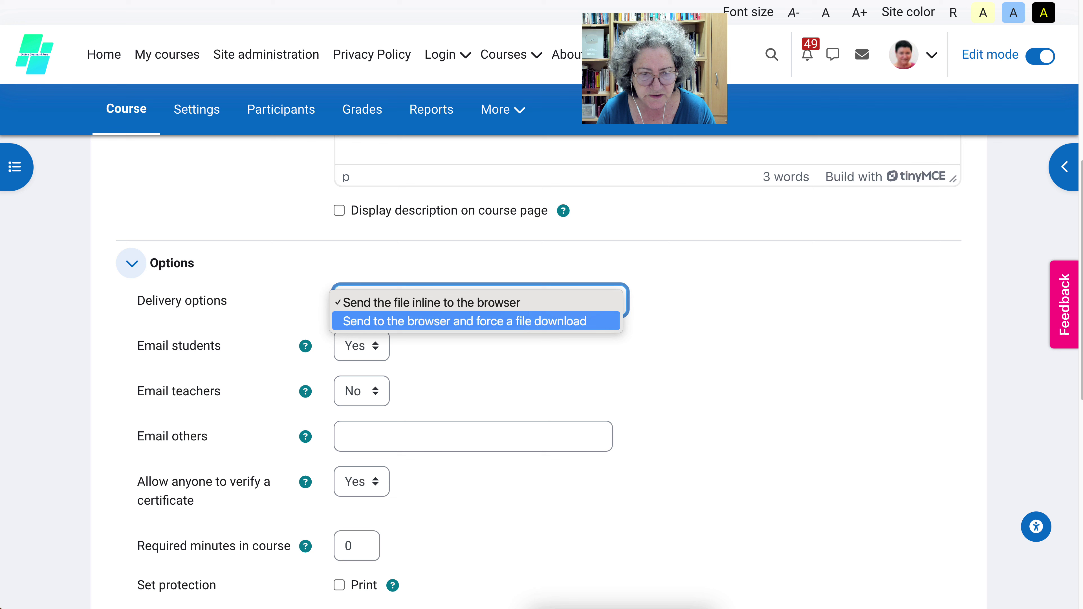
key(Escape)
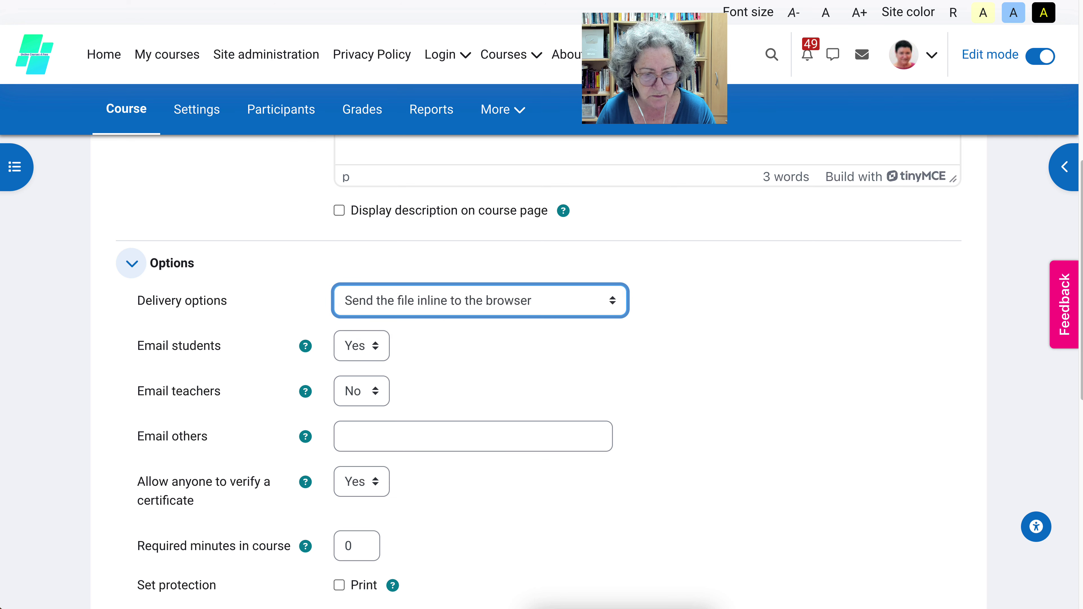
scroll(597, 367, down, 1)
click(361, 355)
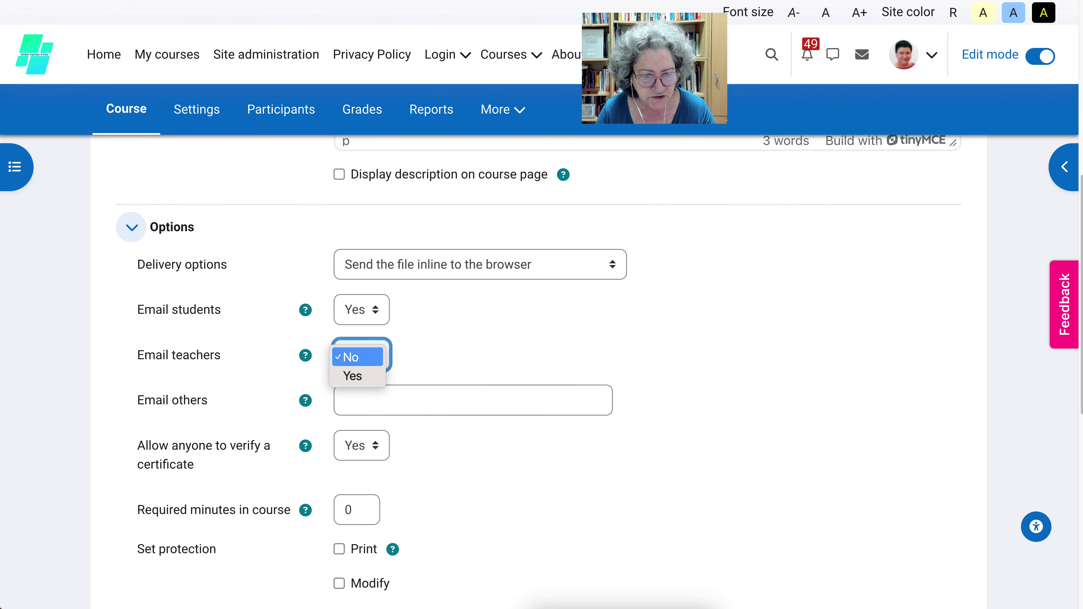
click(353, 376)
scroll(361, 376, down, 4)
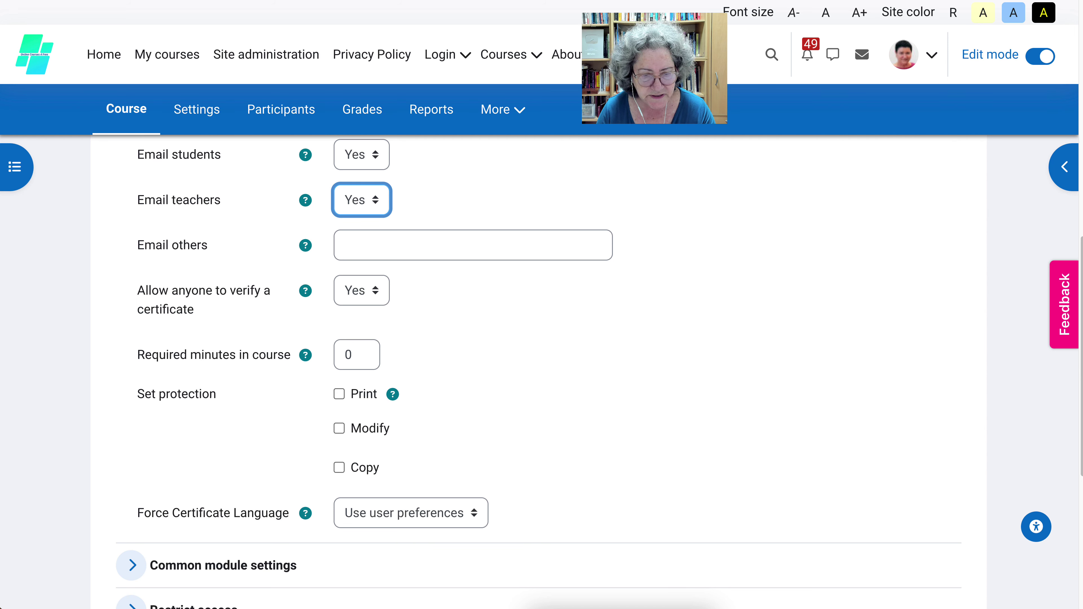
- Enable the Print, Modify and Copy protections for the certificate
click(339, 394)
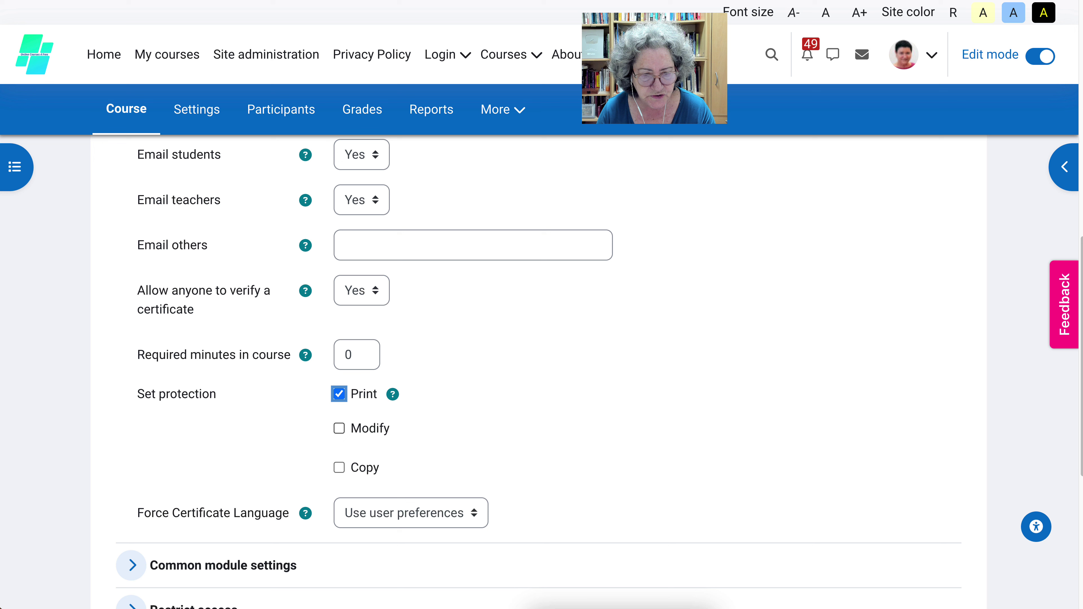
key(Tab)
key(space)
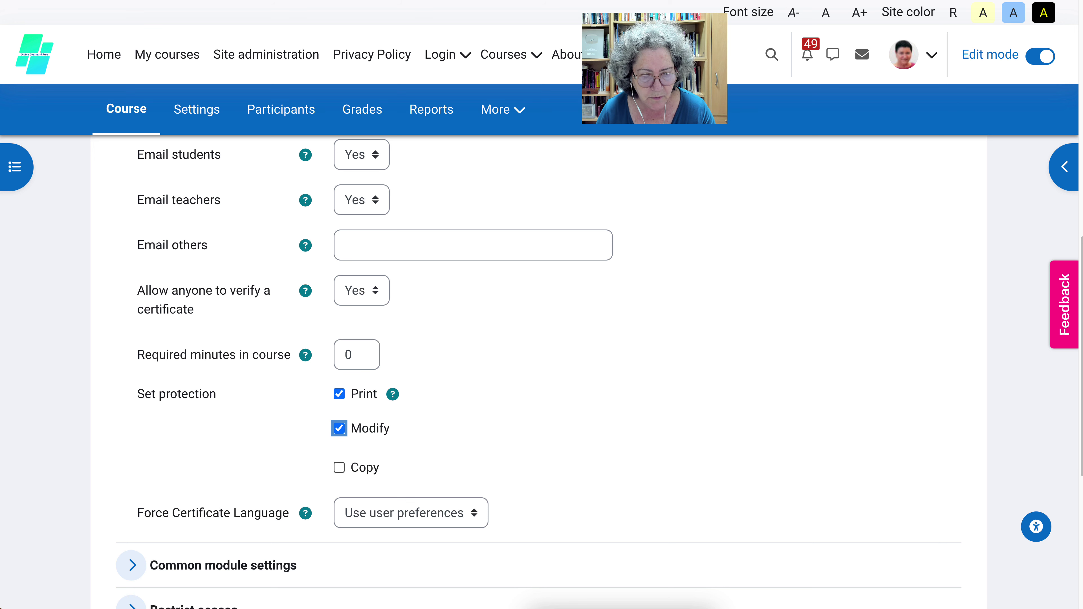
key(Tab)
key(space)
- Force the certificate language to English (en)
scroll(541, 371, down, 3)
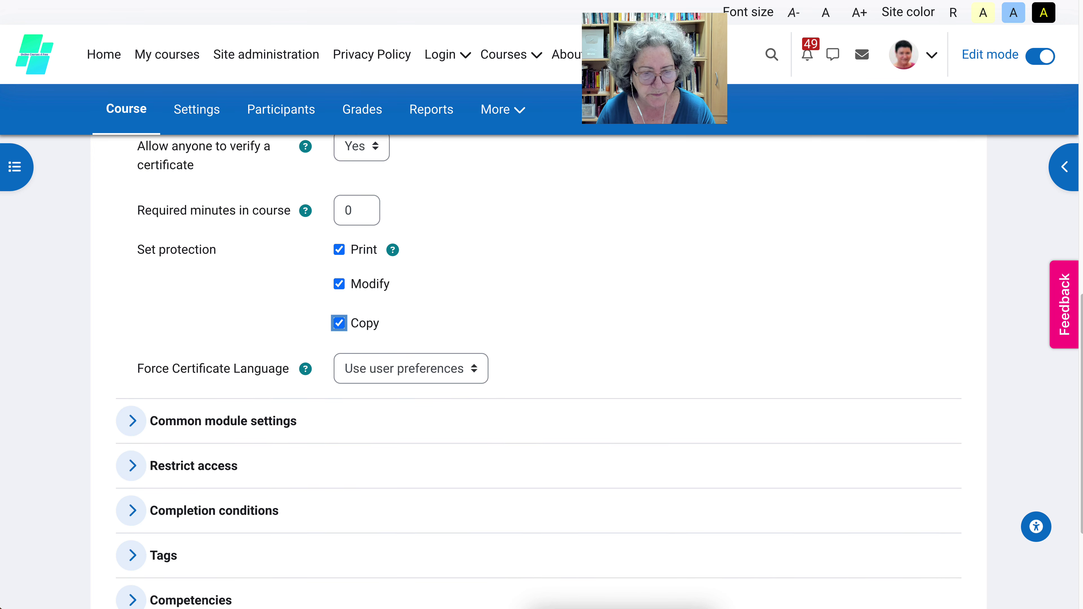
key(Tab)
key(space)
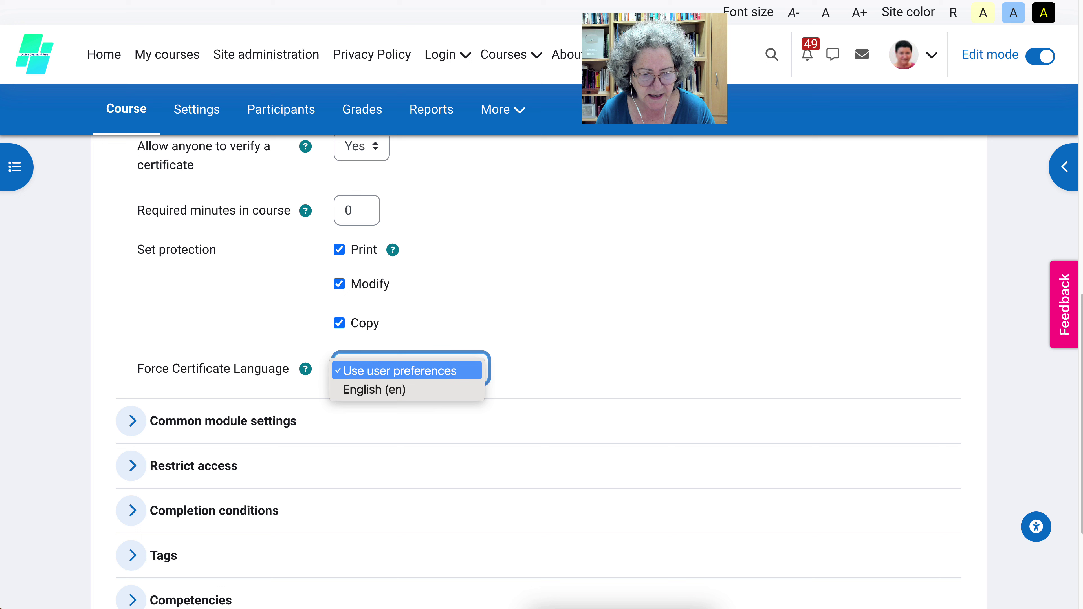
key(Down)
key(Return)
key(Tab)
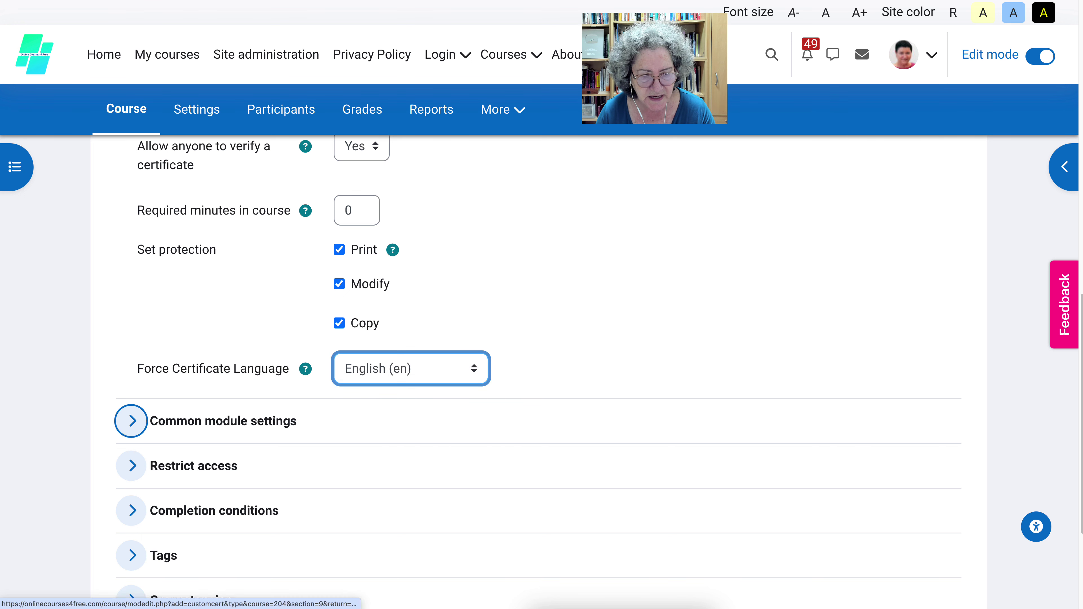
- Show the Restrict access settings of the new custom certificate
scroll(541, 371, down, 2)
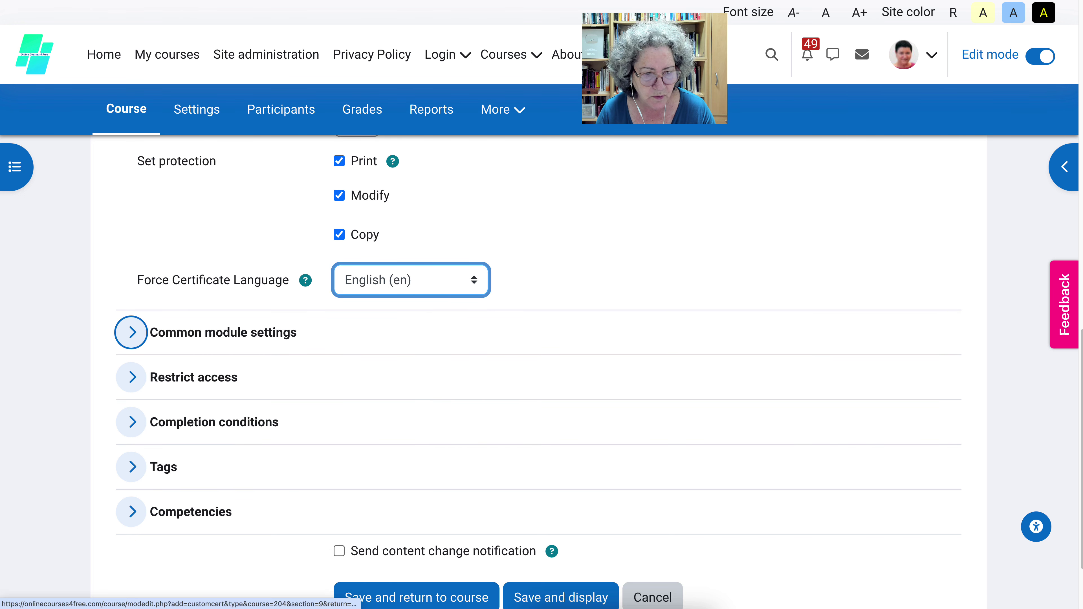
key(Tab)
key(Return)
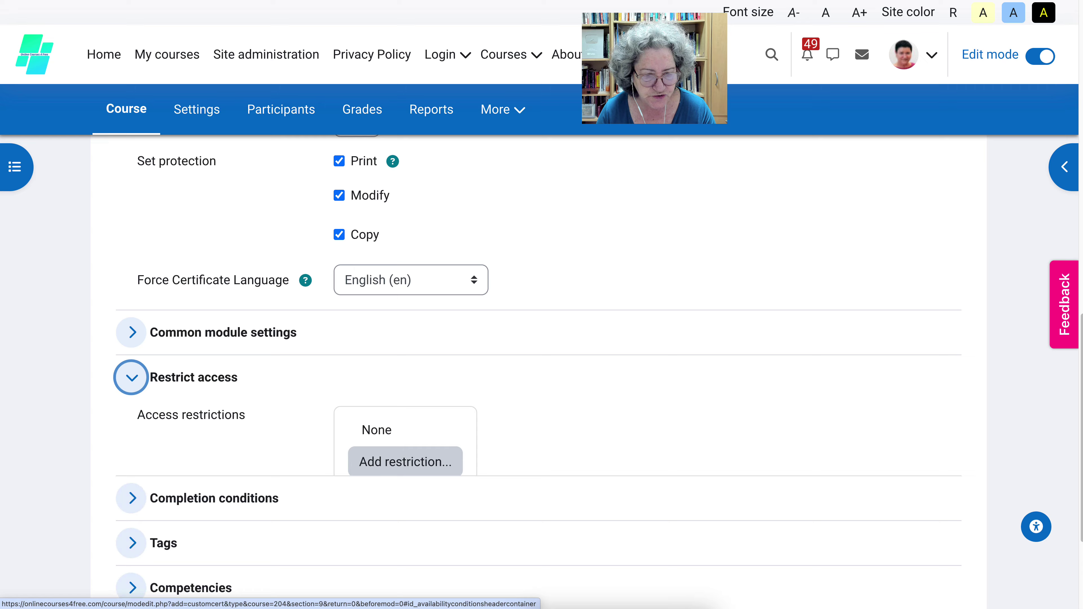
scroll(542, 371, down, 2)
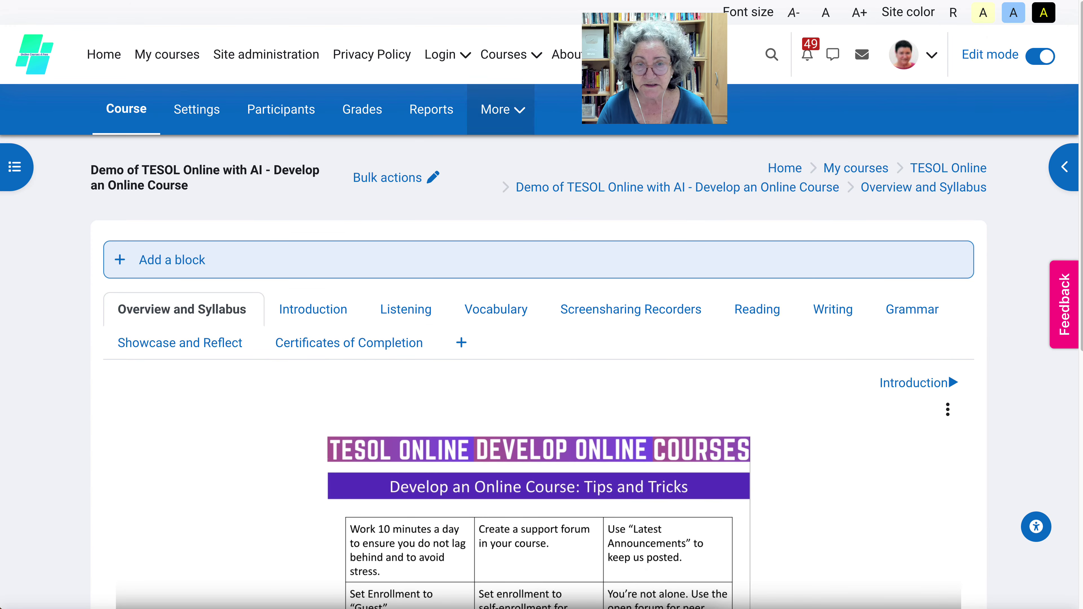
- Open the course completion settings of the demo course and review the available completion conditions
click(501, 109)
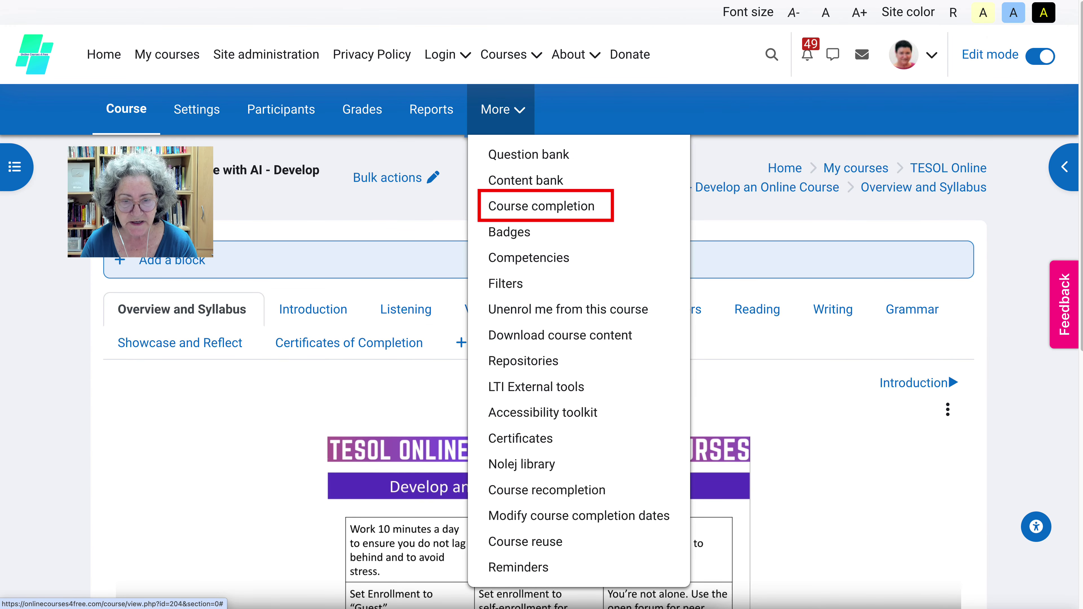
key(Down)
key(Up)
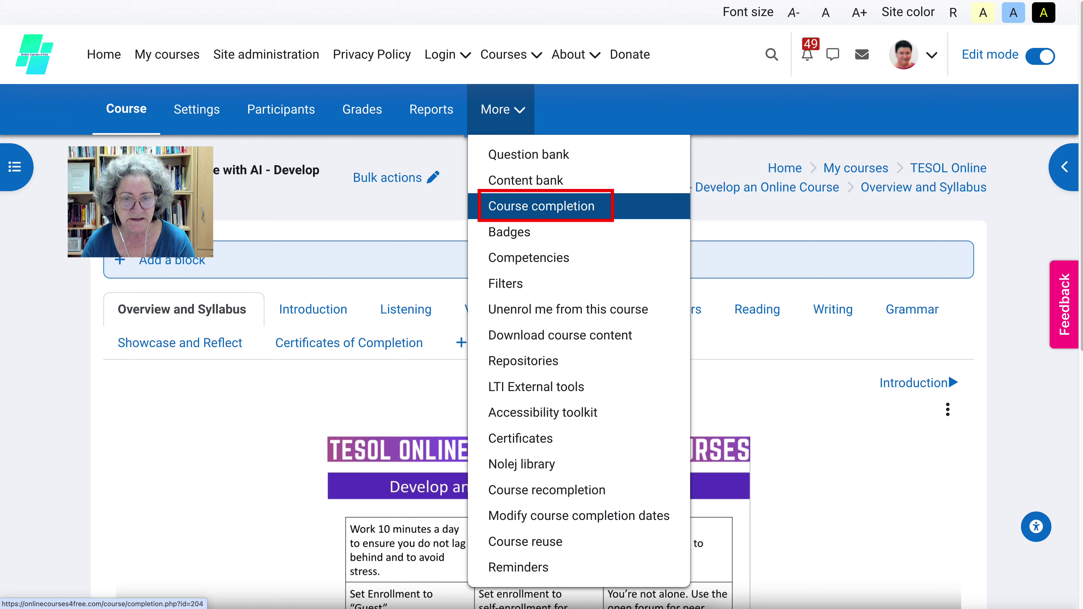
key(Escape)
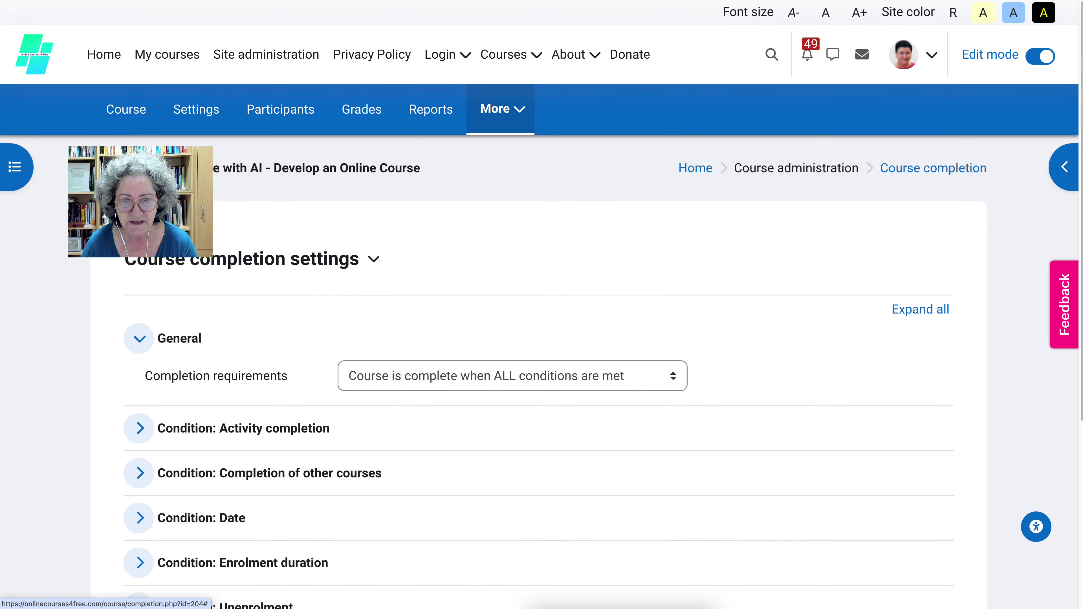
scroll(538, 371, down, 2)
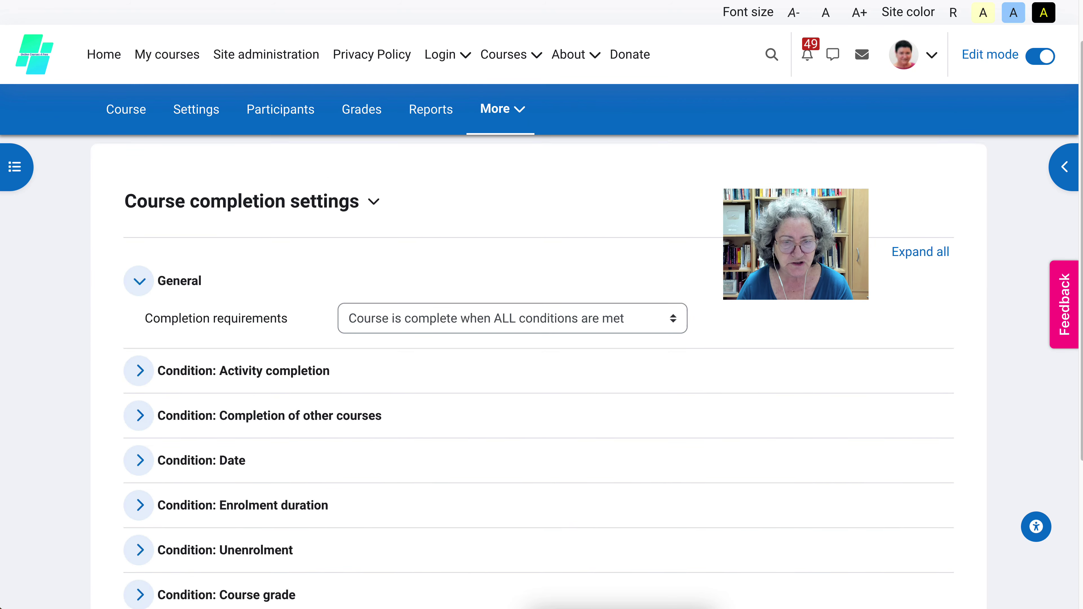
scroll(538, 371, up, 1)
scroll(542, 367, up, 1)
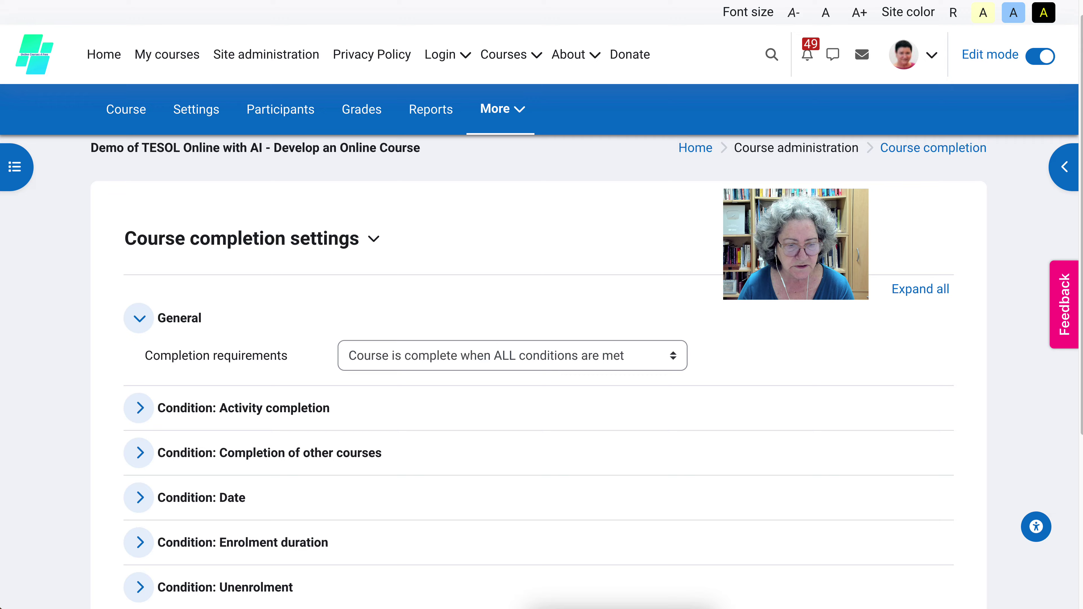
scroll(542, 341, down, 4)
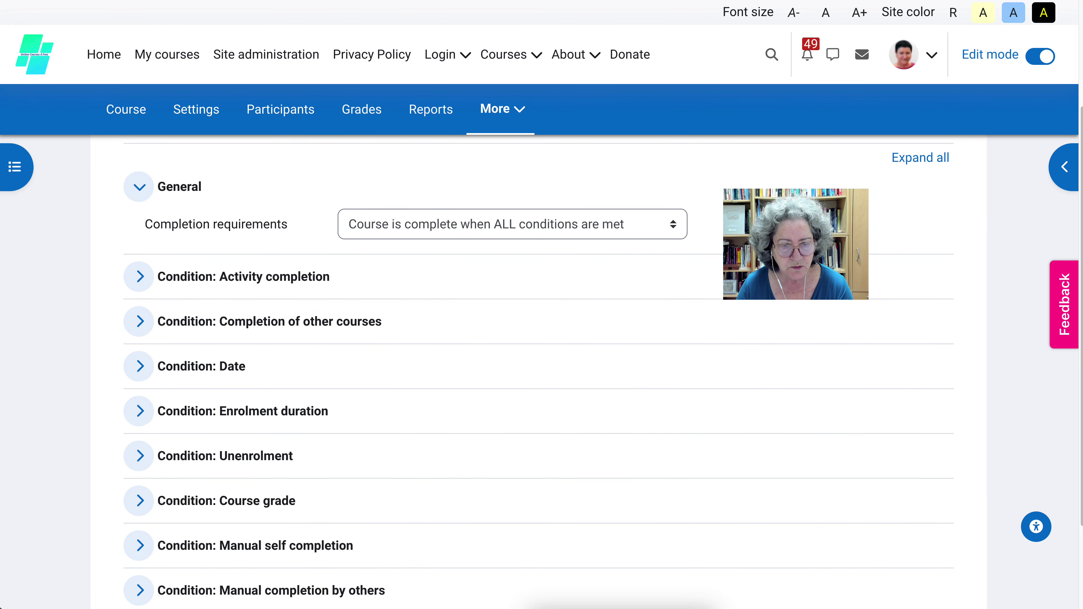
- Select all activities as the activity completion condition for the course and save the changes
click(139, 277)
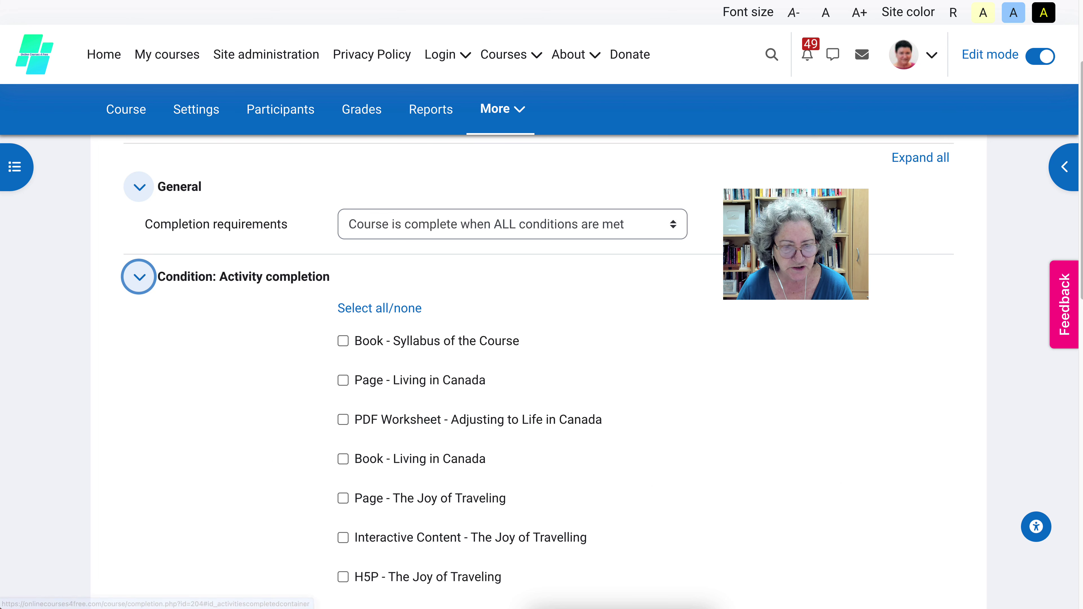
scroll(542, 372, down, 1)
scroll(377, 257, down, 2)
click(378, 230)
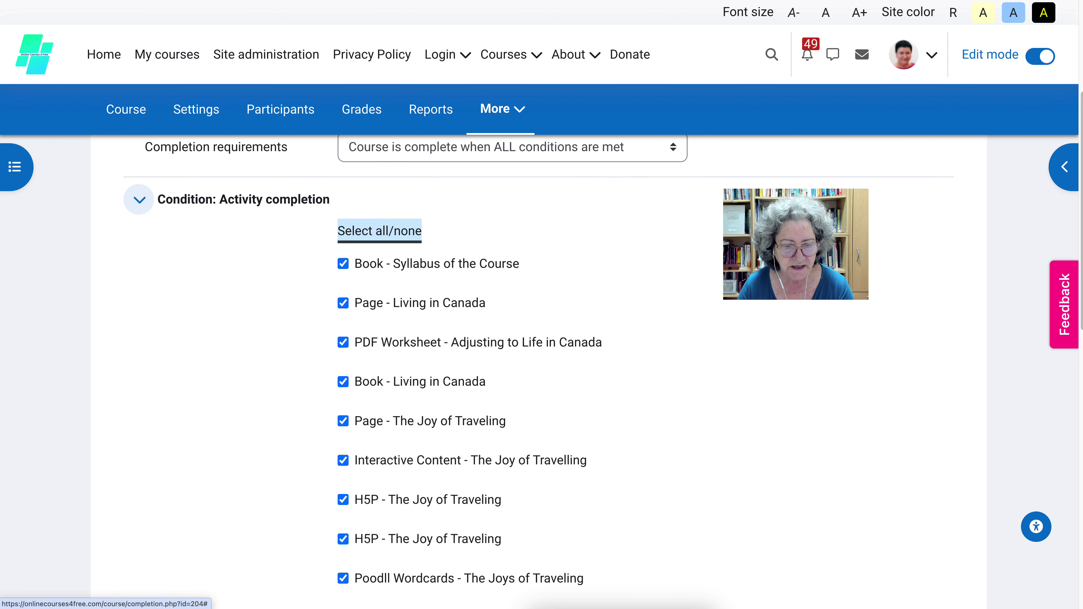
scroll(377, 256, down, 4)
scroll(542, 371, down, 5)
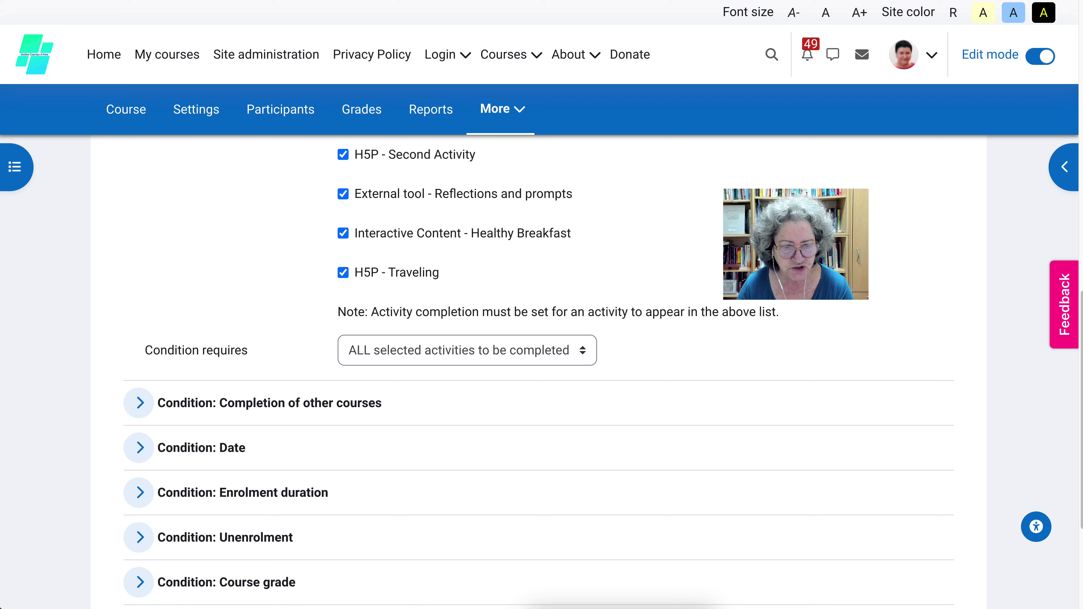
scroll(141, 427, down, 4)
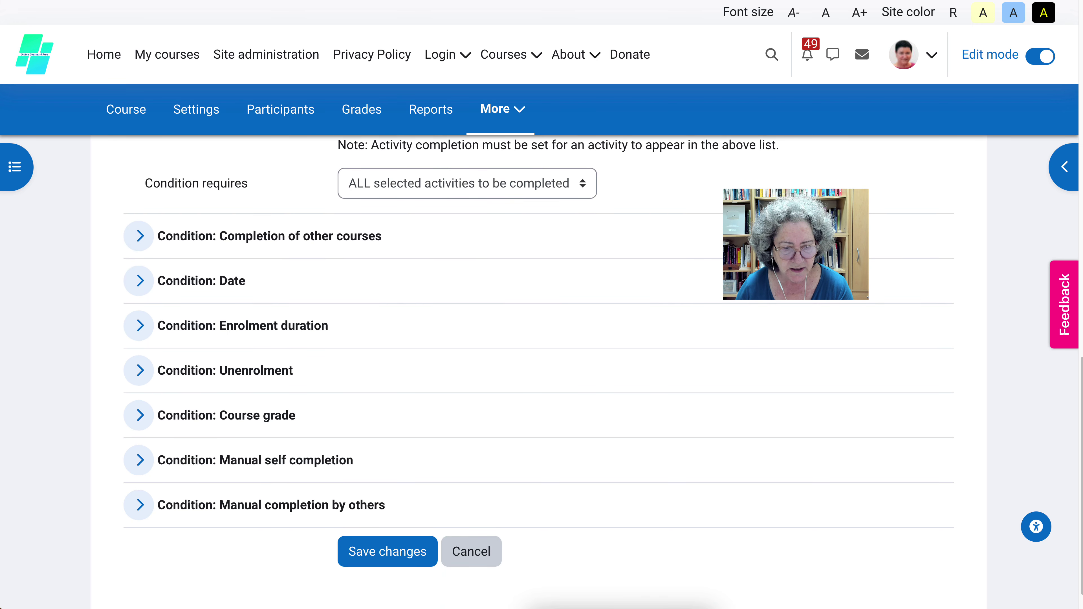
click(388, 551)
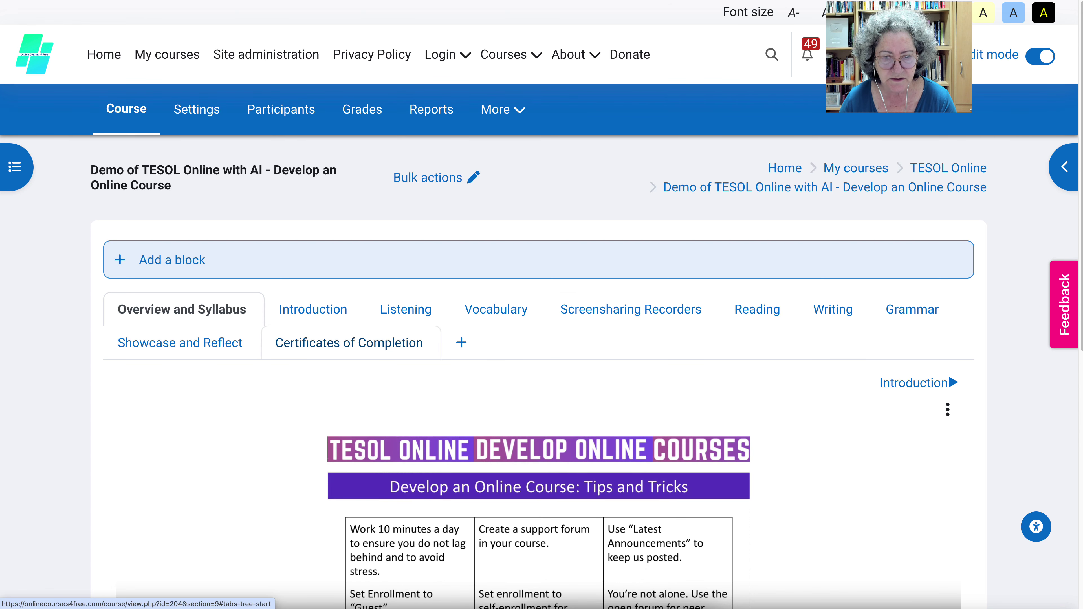
- Open the Restrict access settings of the existing Certificate of Completion activity in the Certificates of Completion section
click(348, 342)
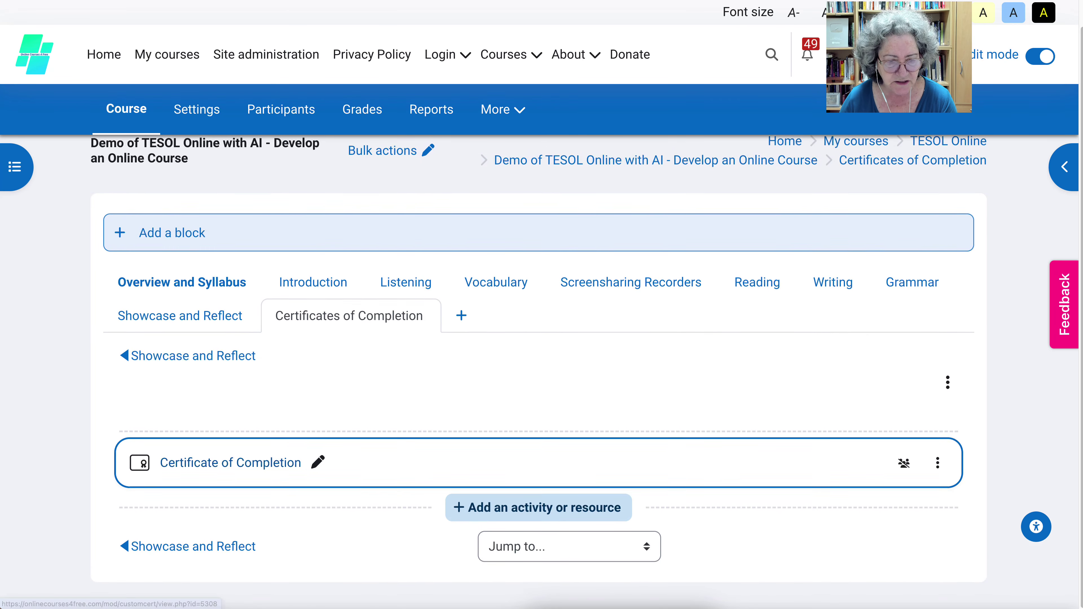
click(230, 463)
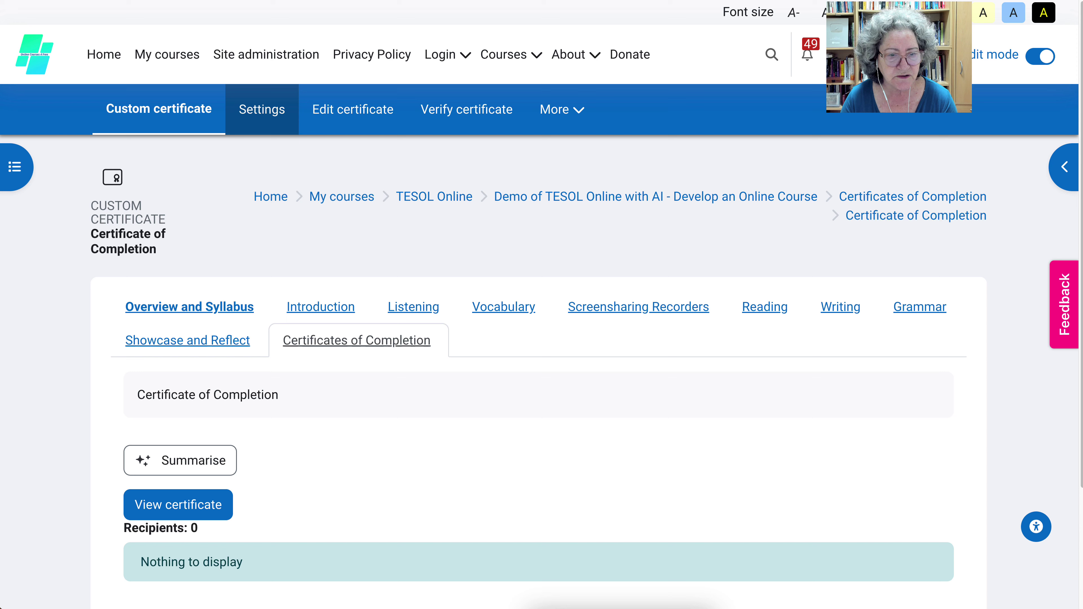
click(262, 109)
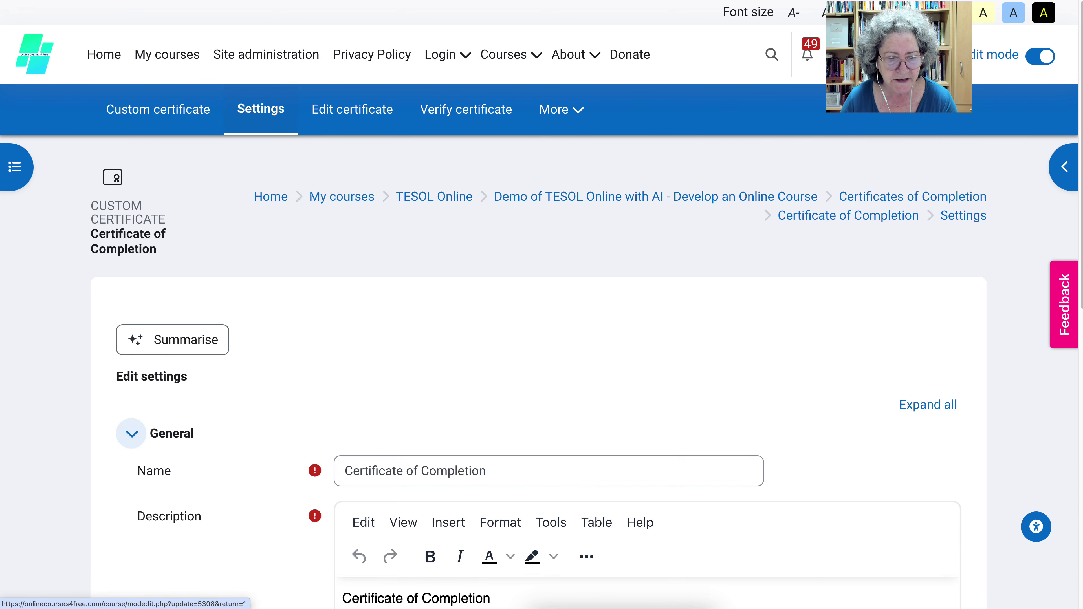
scroll(541, 341, down, 10)
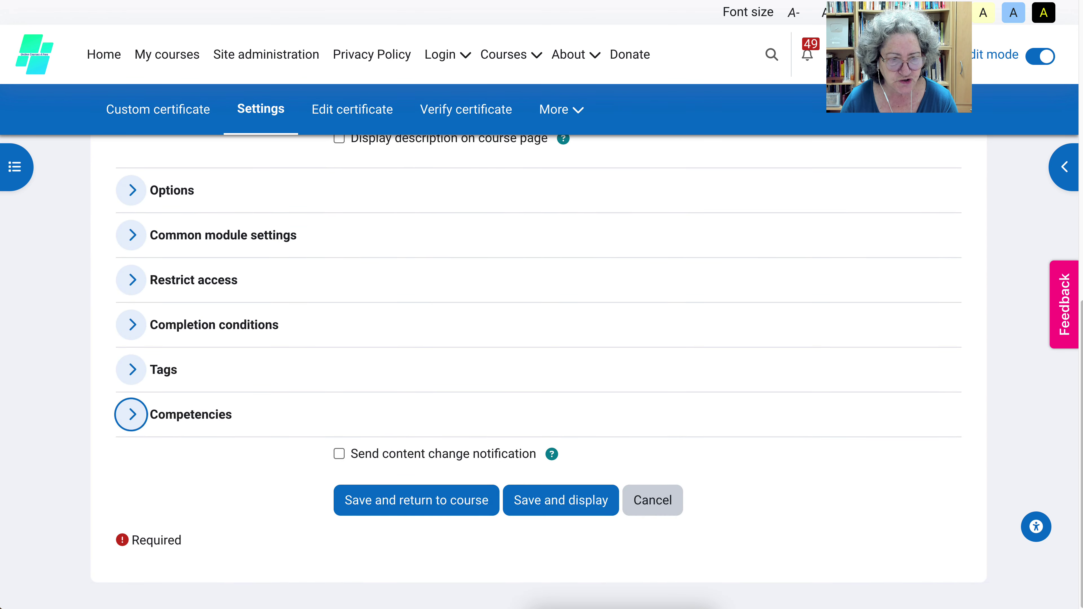
click(131, 275)
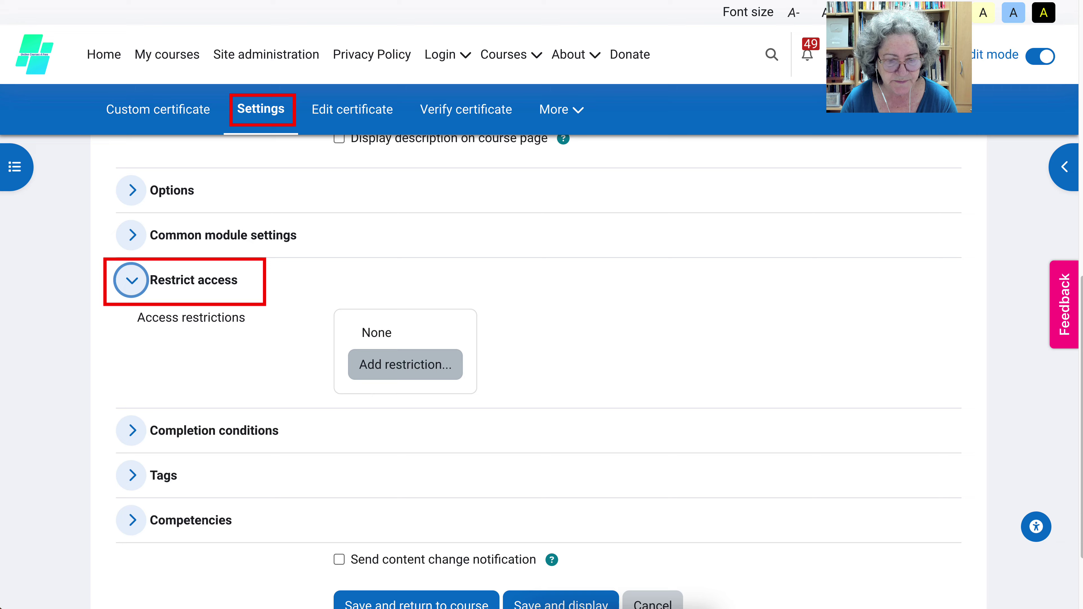
- Add a Course completed restriction set to Yes for the certificate, then save and display the activity
click(405, 365)
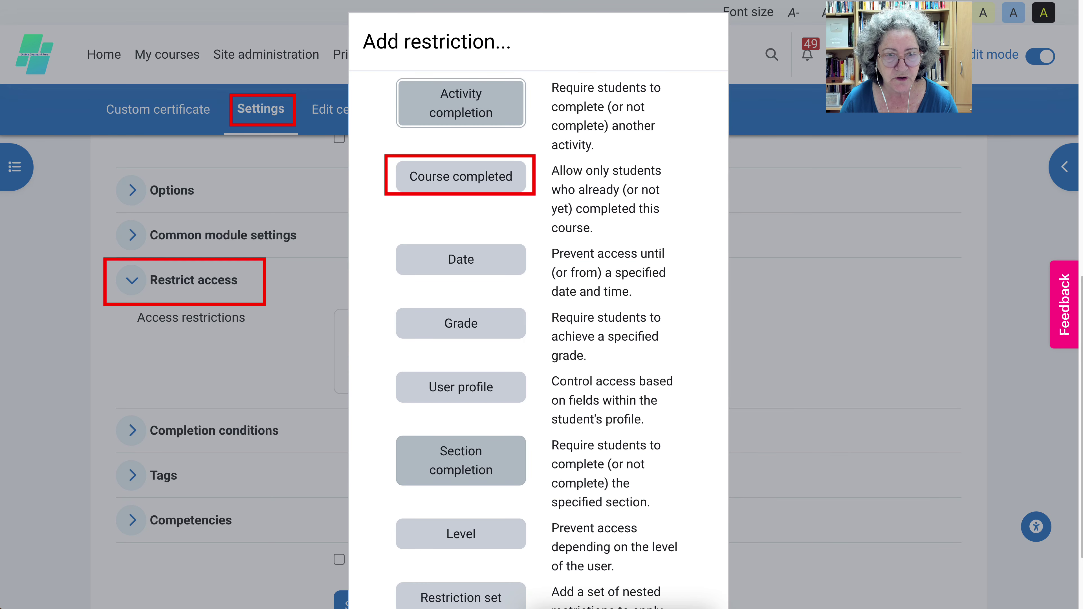
click(461, 176)
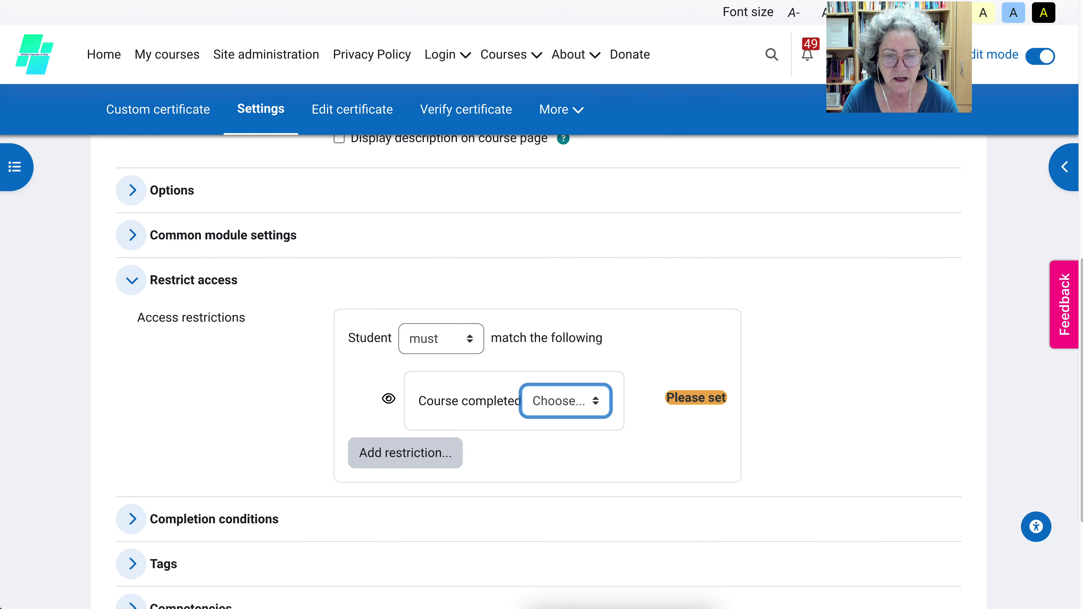
click(566, 401)
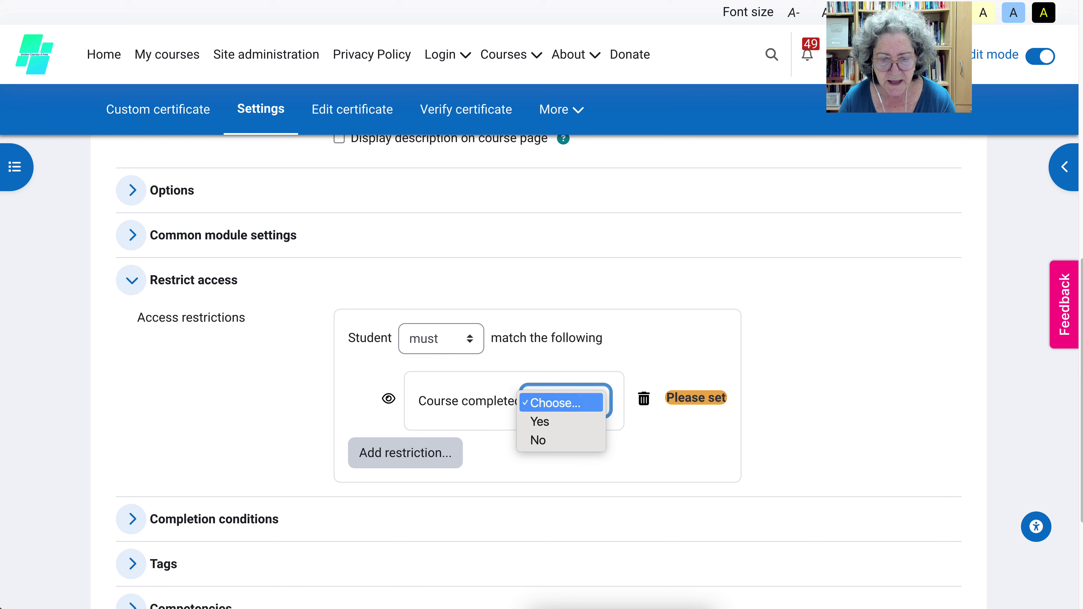
click(560, 421)
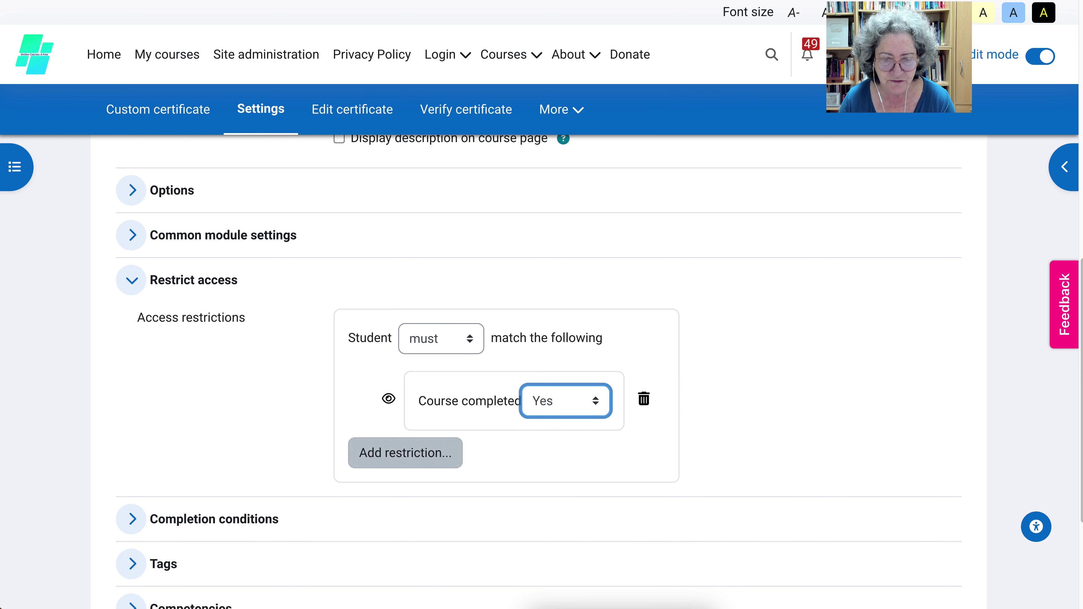
scroll(405, 453, down, 5)
click(560, 498)
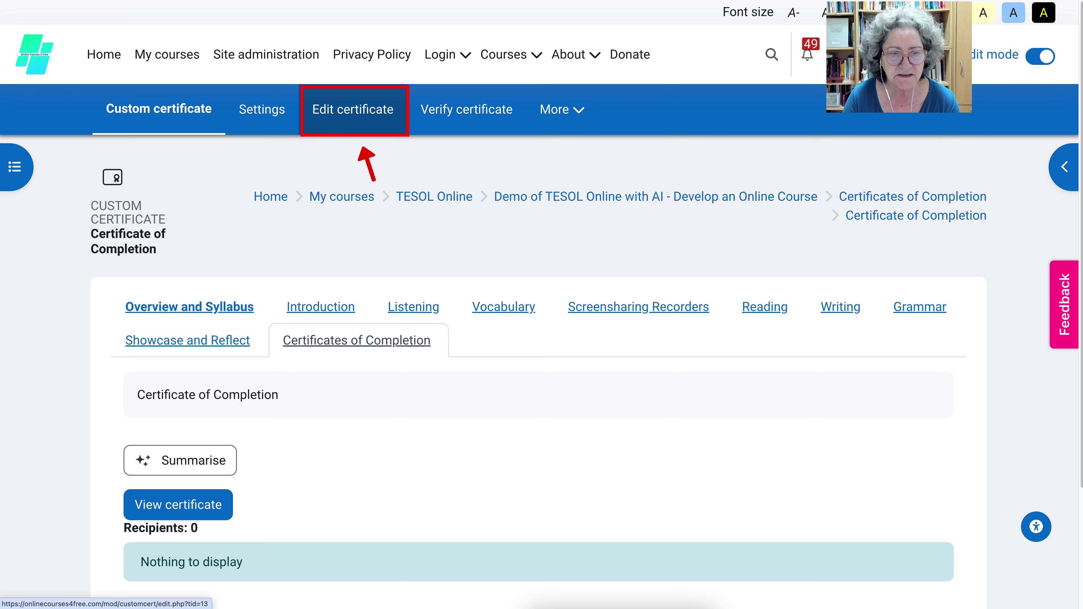
- Open the Certificate of Completion for editing and set its page width to 297 and height to 230
click(354, 109)
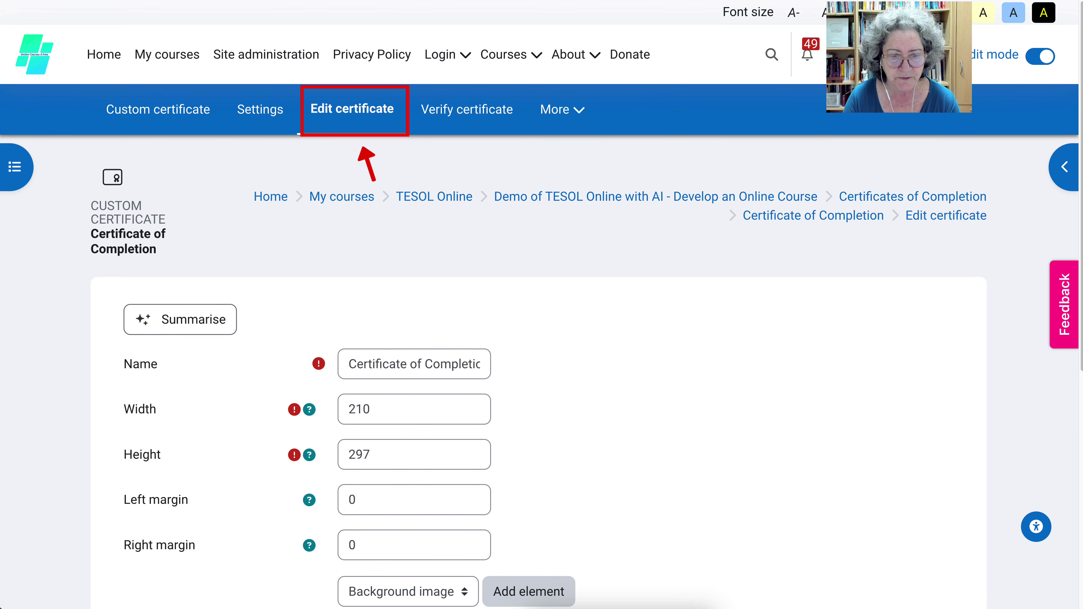
scroll(538, 382, down, 1)
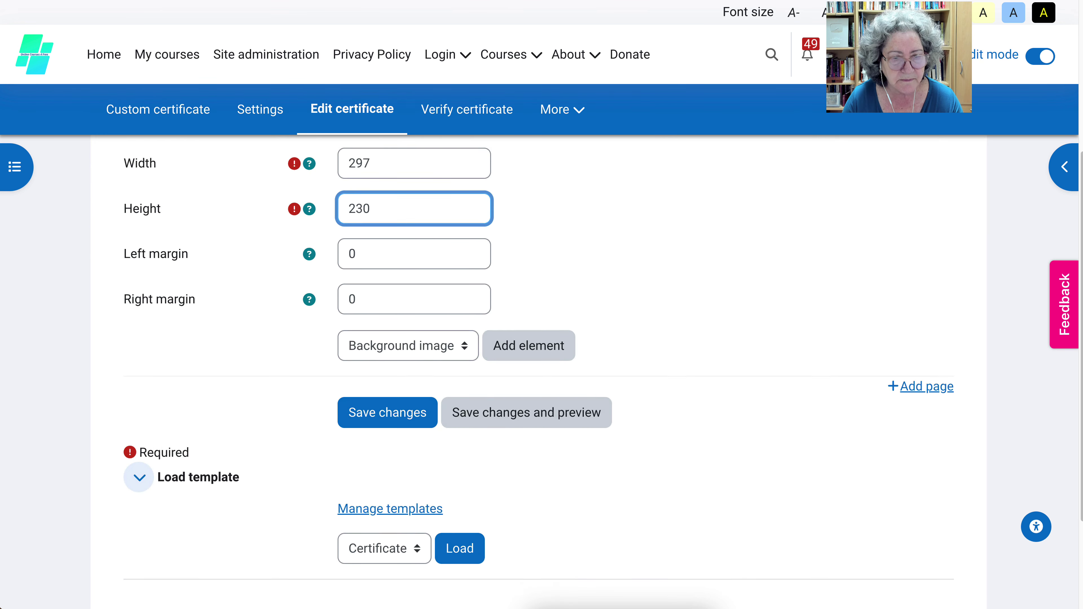
scroll(538, 371, up, 3)
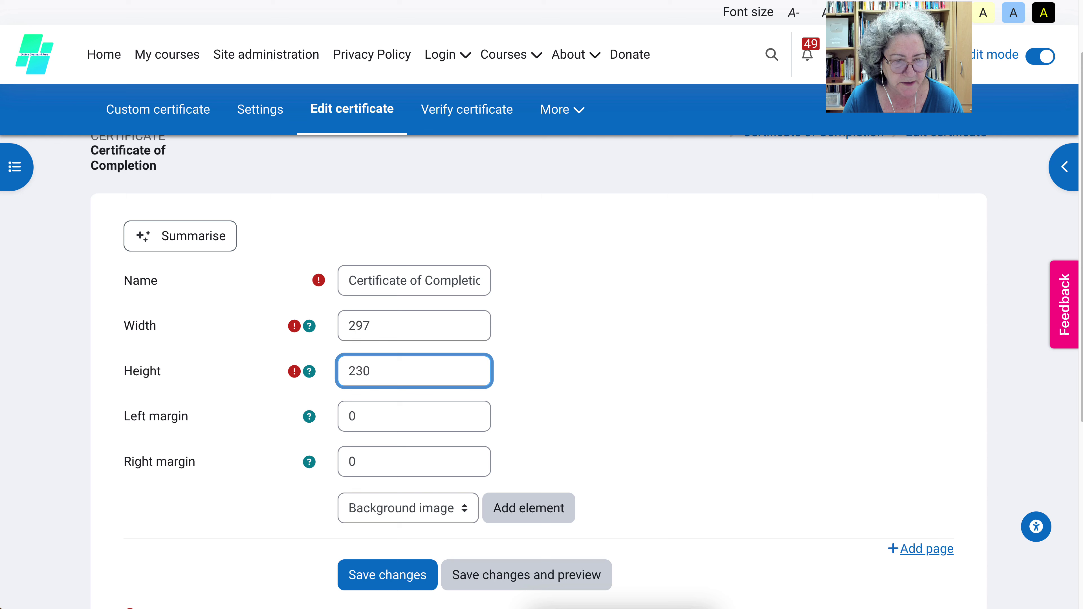
scroll(538, 371, down, 2)
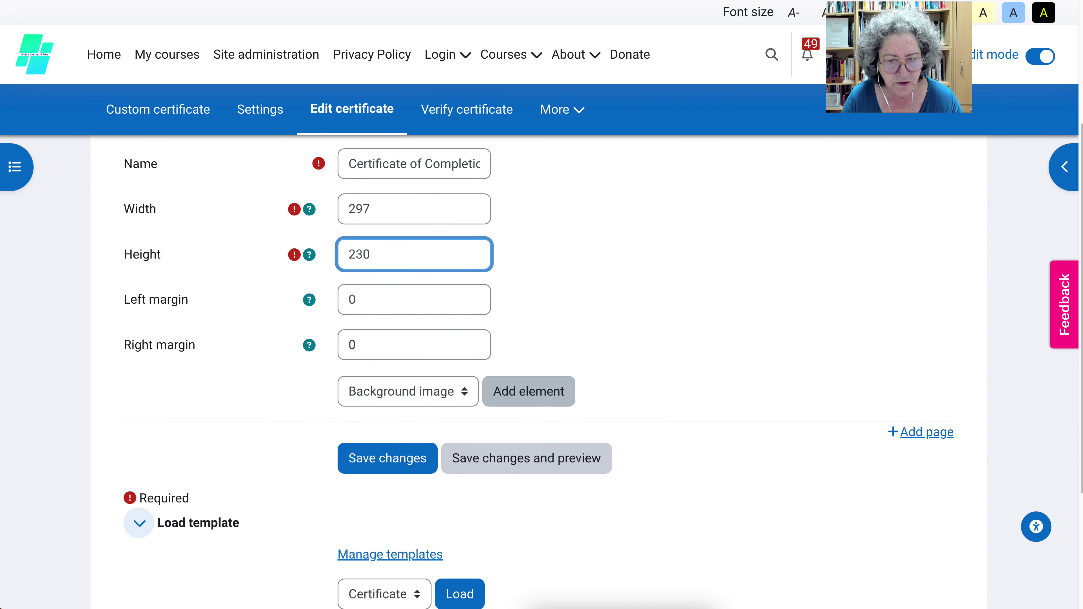
- Review the available element types and add a Background image element to the certificate page
click(408, 391)
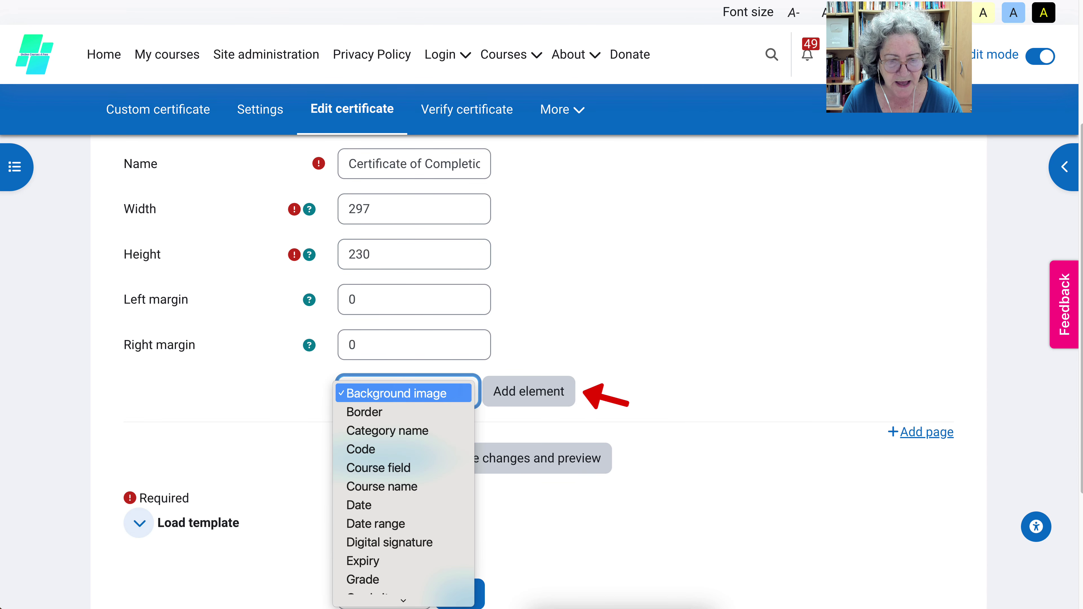
scroll(403, 517, down, 3)
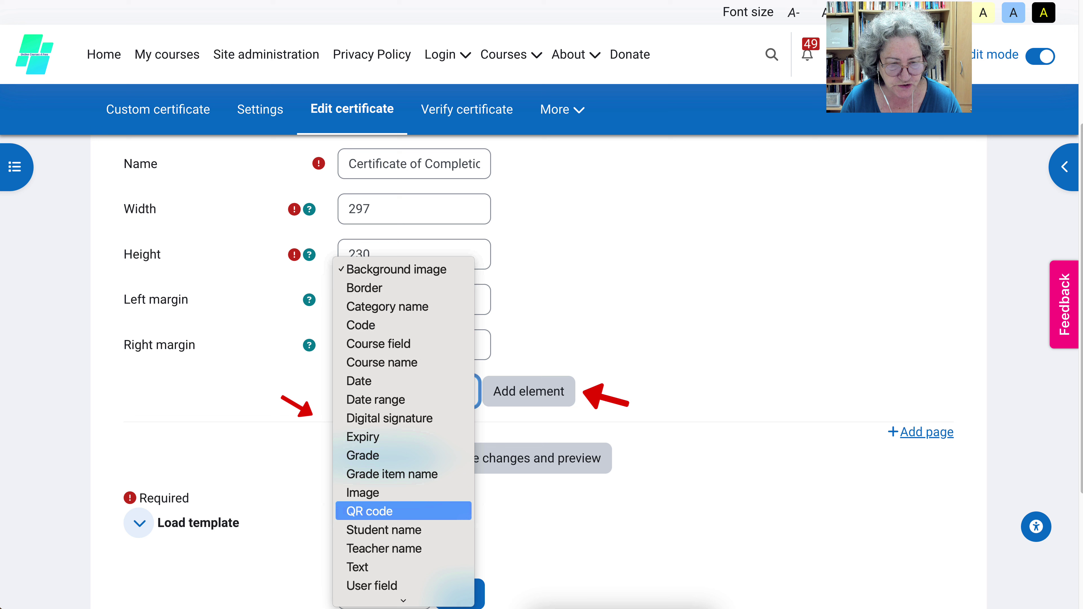
key(Up)
key(Up)
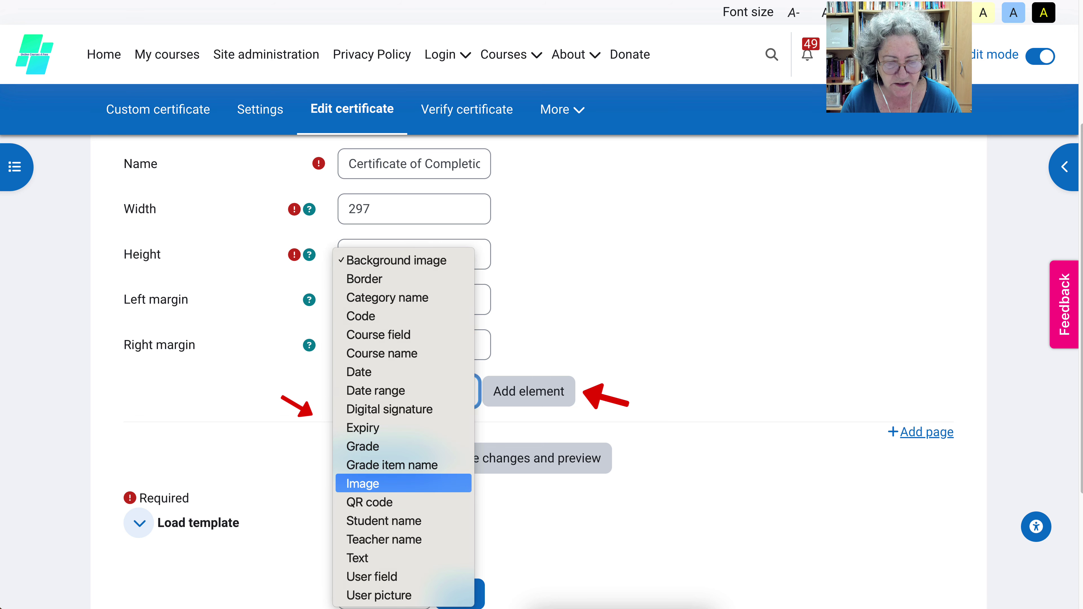
key(Up)
key(Up)
key(Up)
key(Up)
key(Up)
key(Up)
key(Up)
key(Up)
key(Up)
key(Up)
key(Up)
key(Up)
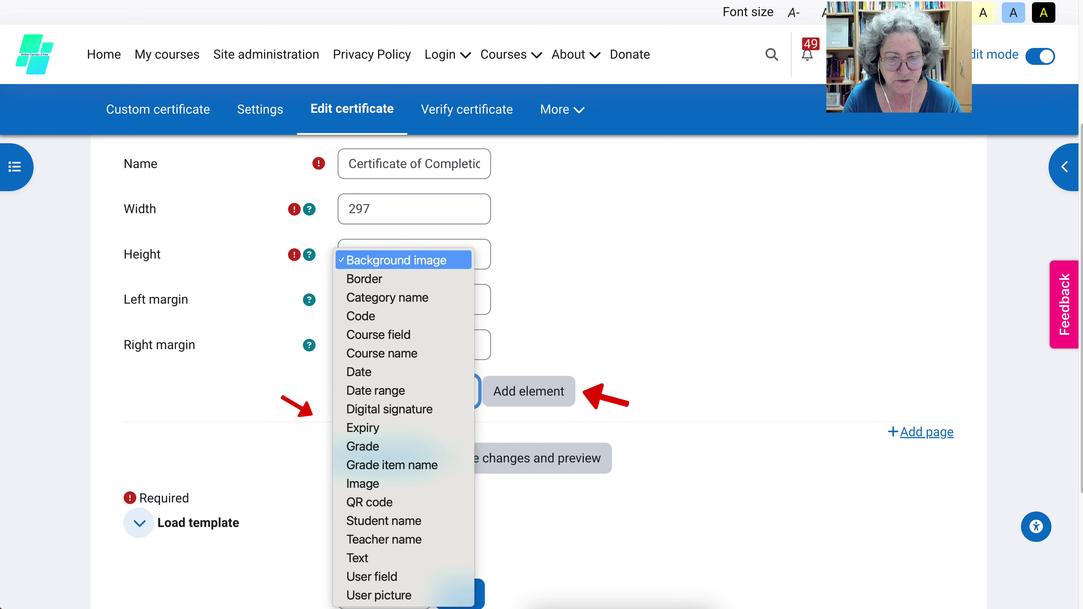
key(Return)
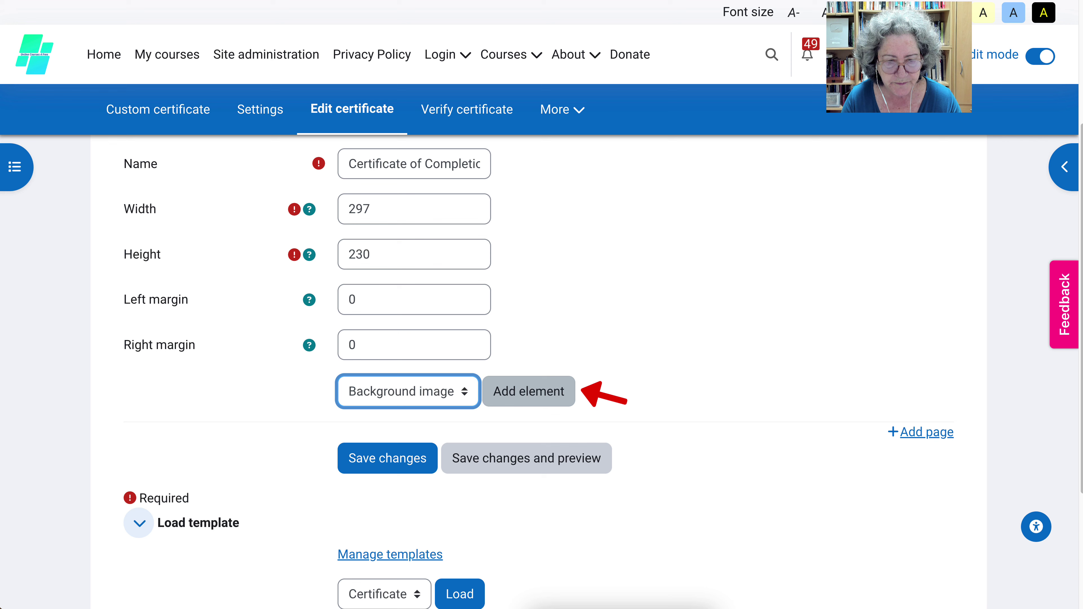
click(529, 391)
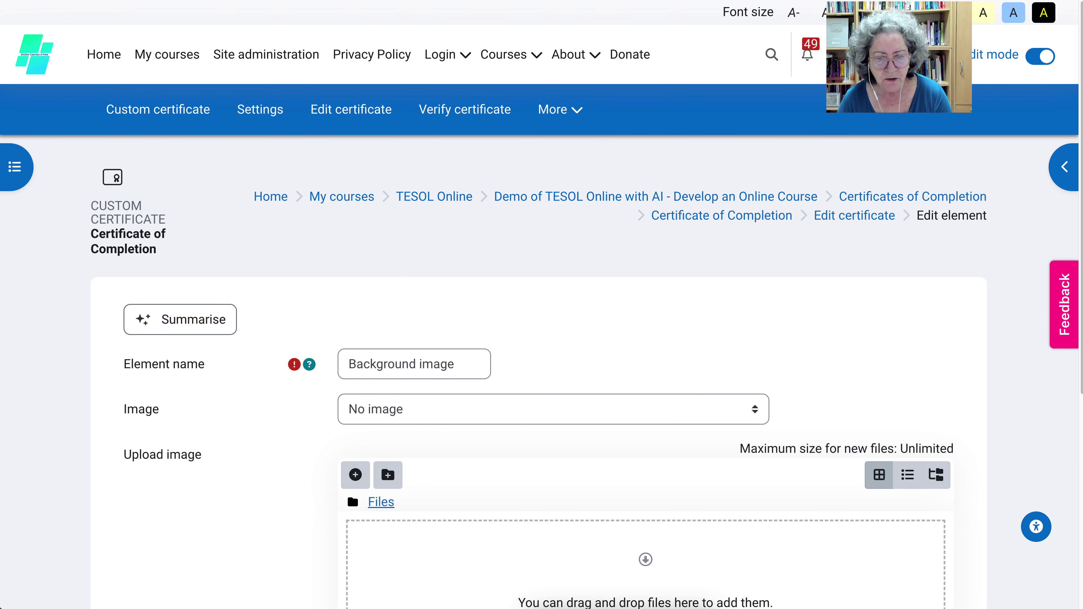
- Upload Certificate.png as the background image, then save and continue editing the element
scroll(541, 341, down, 8)
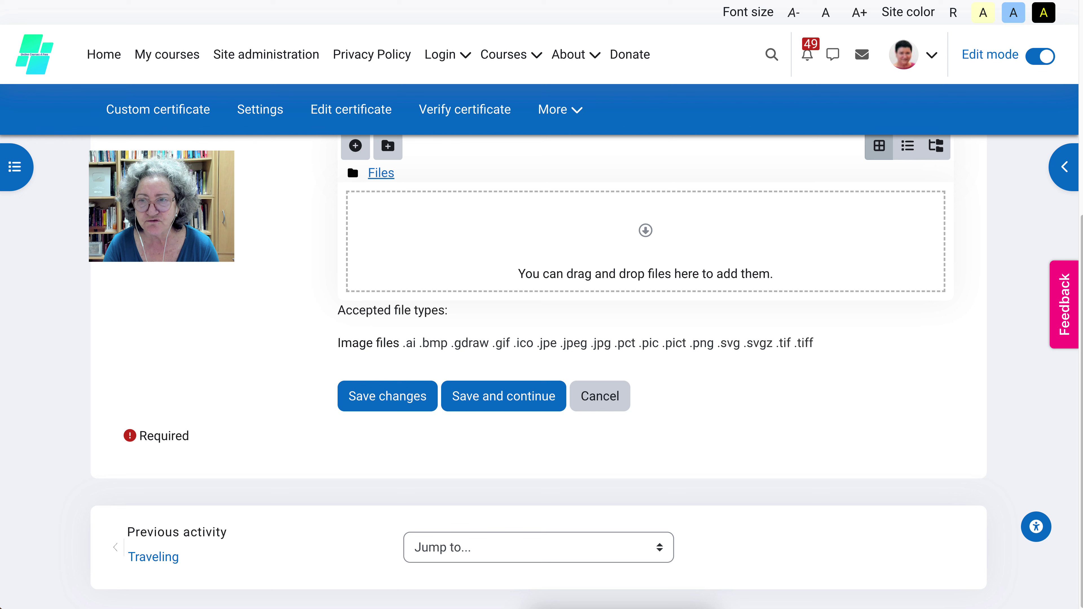
key(super+shift+j)
drag(923, 37, 642, 231)
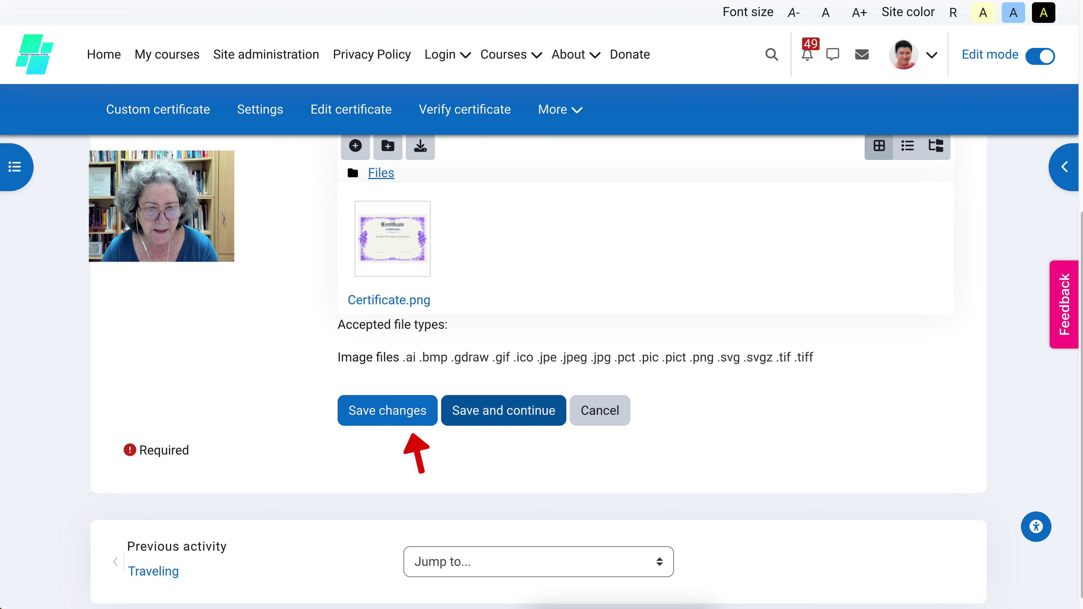
click(504, 410)
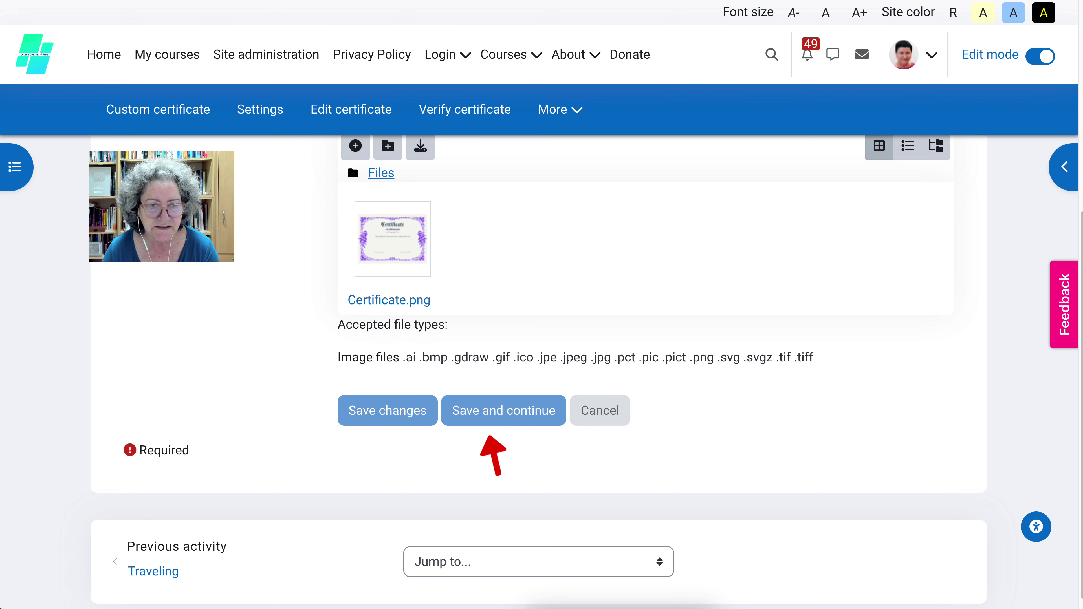
- Check the image choices of the background image element and save the element's changes
scroll(779, 416, down, 3)
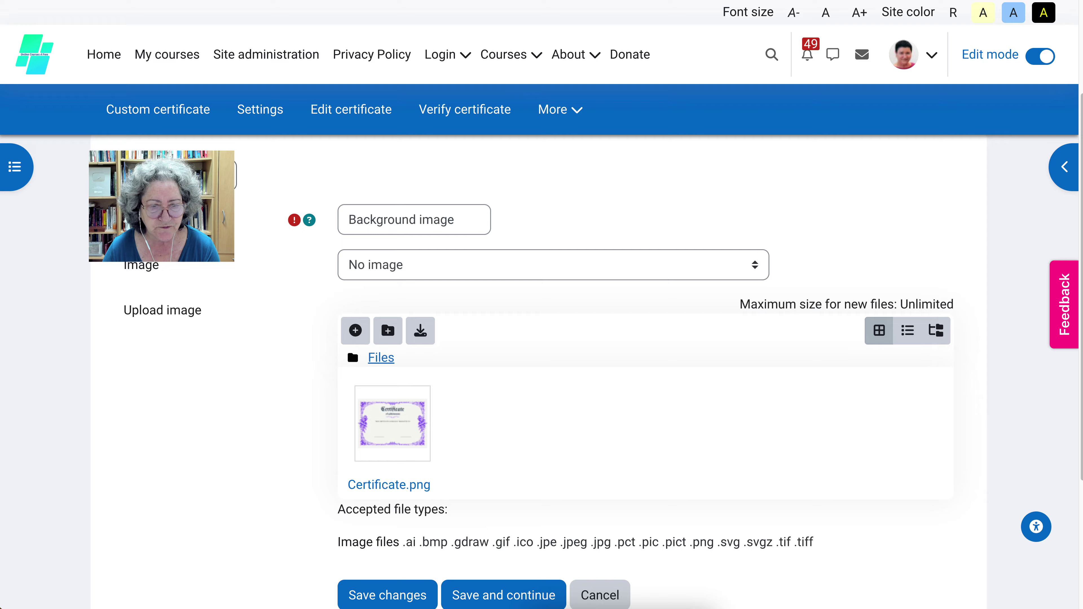
scroll(542, 371, down, 4)
scroll(542, 371, up, 4)
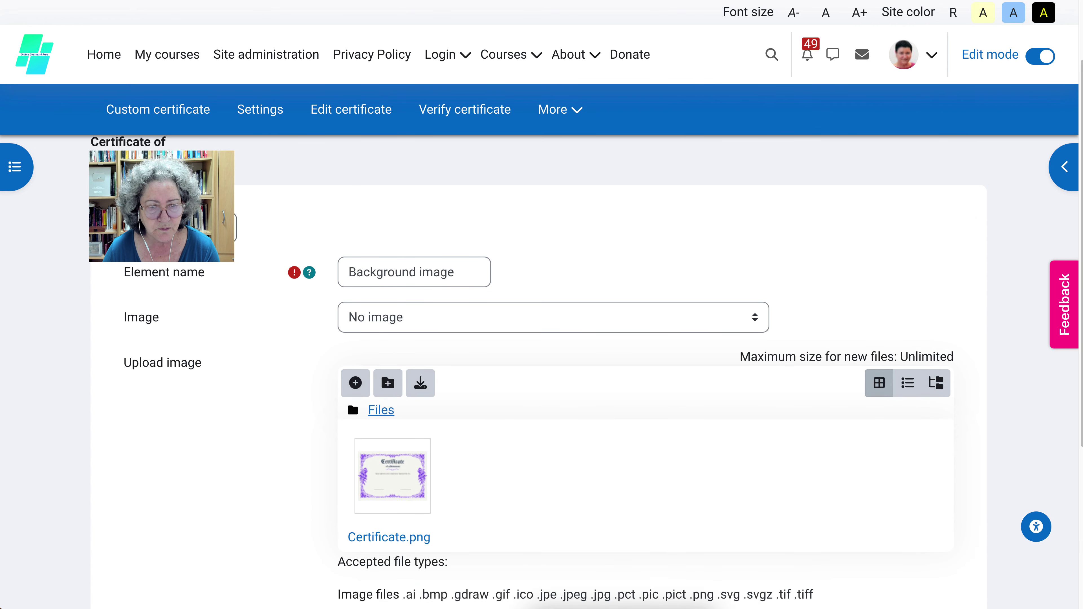
click(553, 317)
click(553, 318)
scroll(542, 372, down, 4)
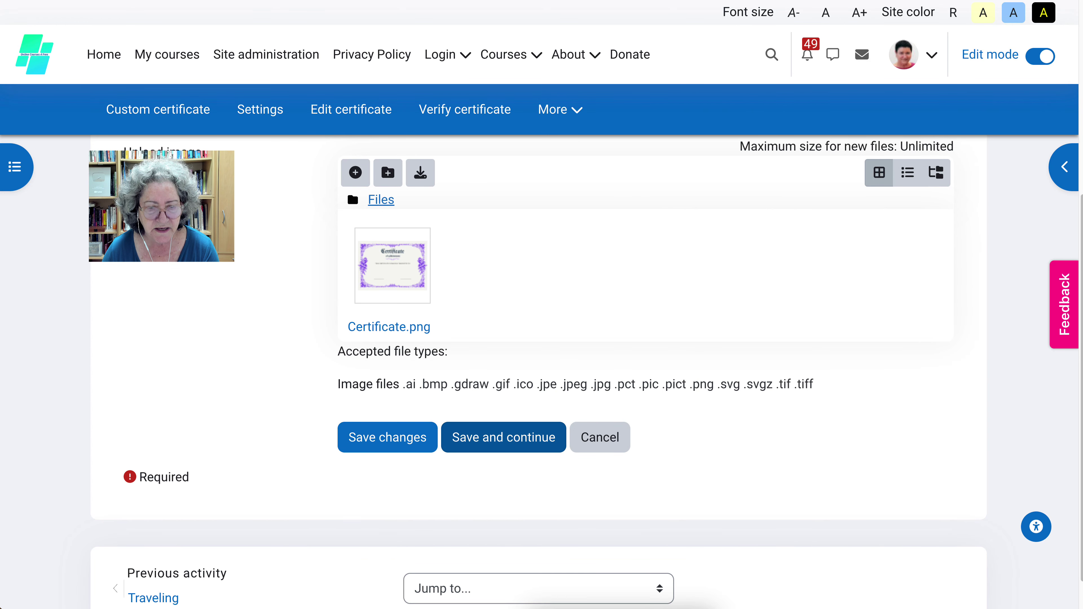
click(387, 437)
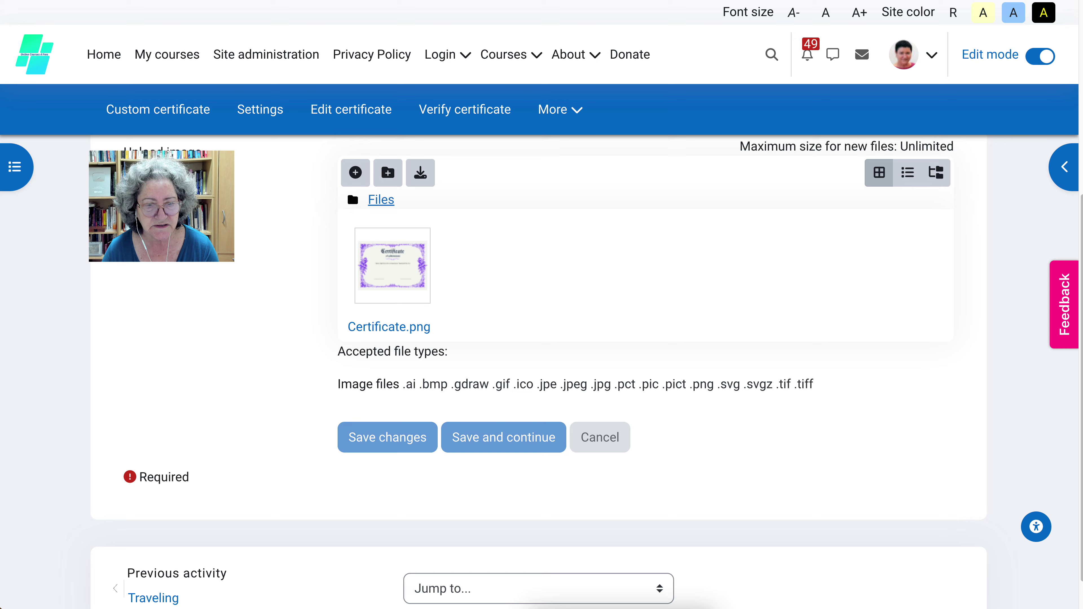
scroll(542, 371, down, 5)
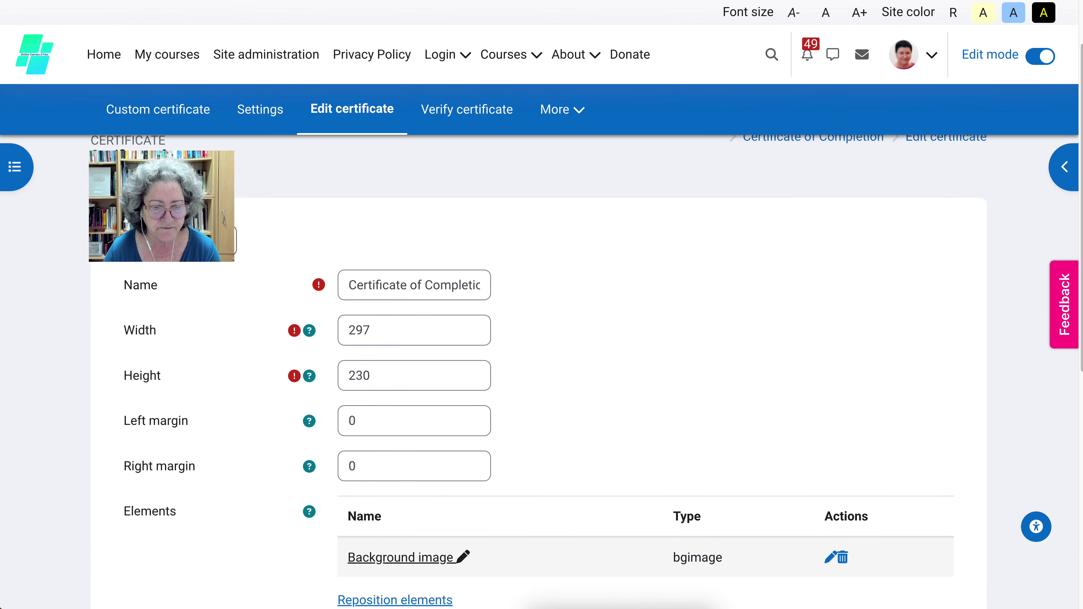
- Choose the course image Certificate.png for the Image element and save the changes
scroll(541, 371, down, 1)
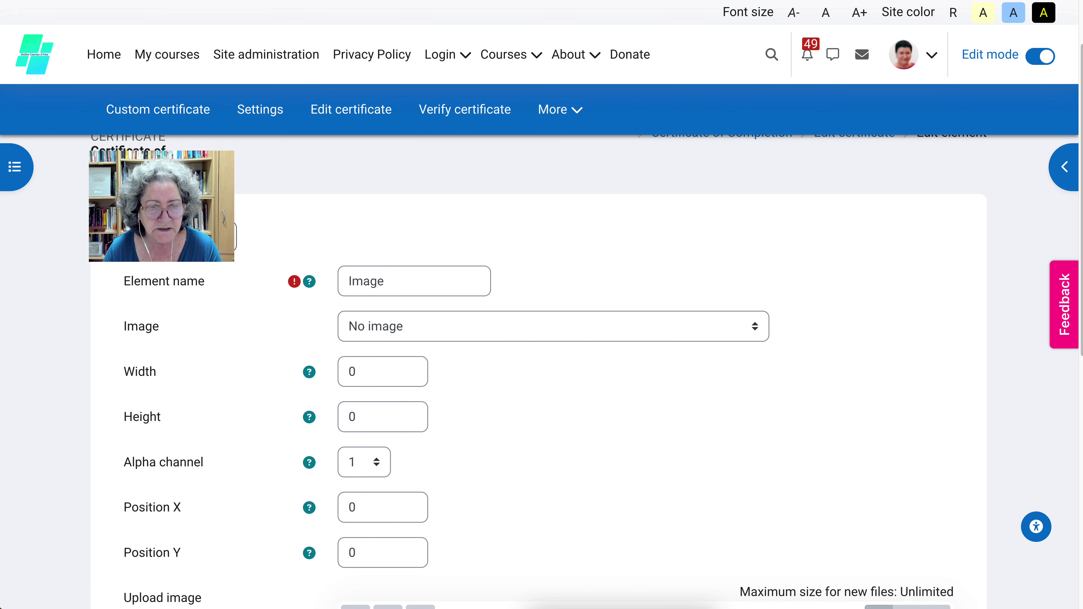
click(553, 326)
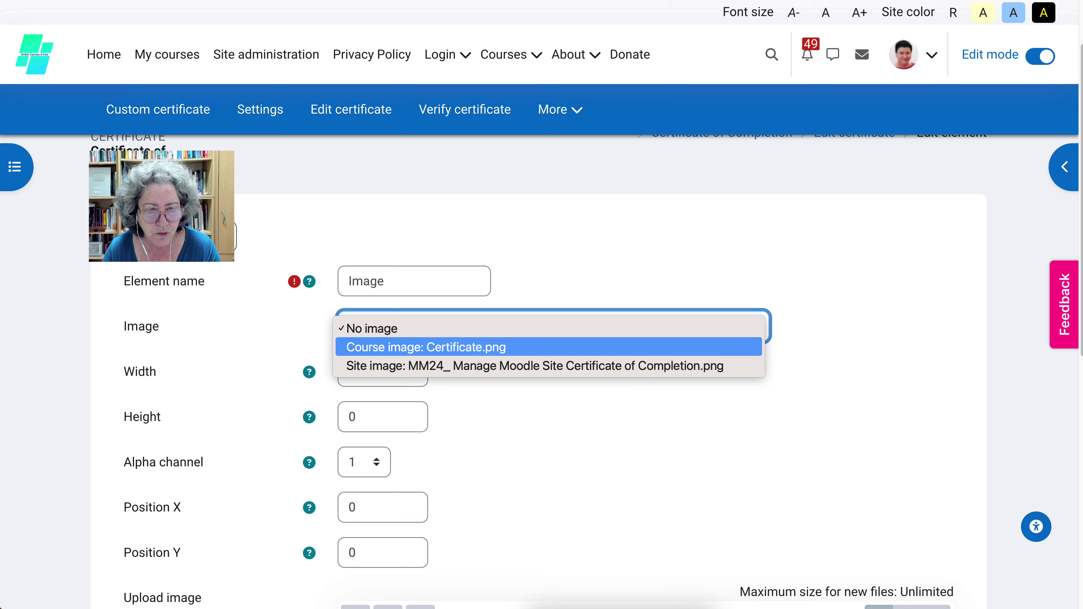
click(426, 347)
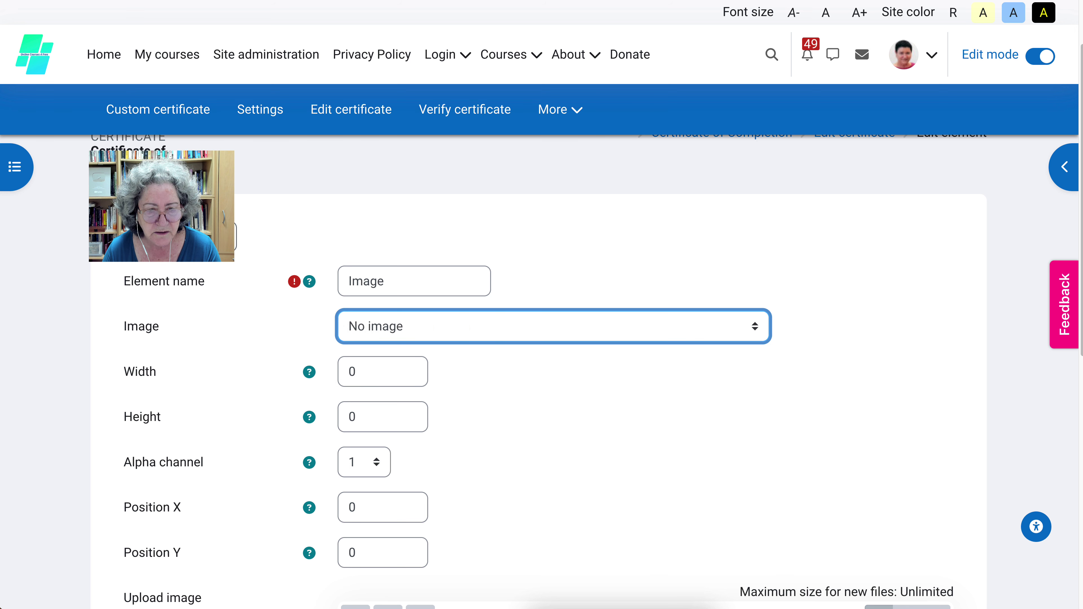
scroll(503, 393, down, 10)
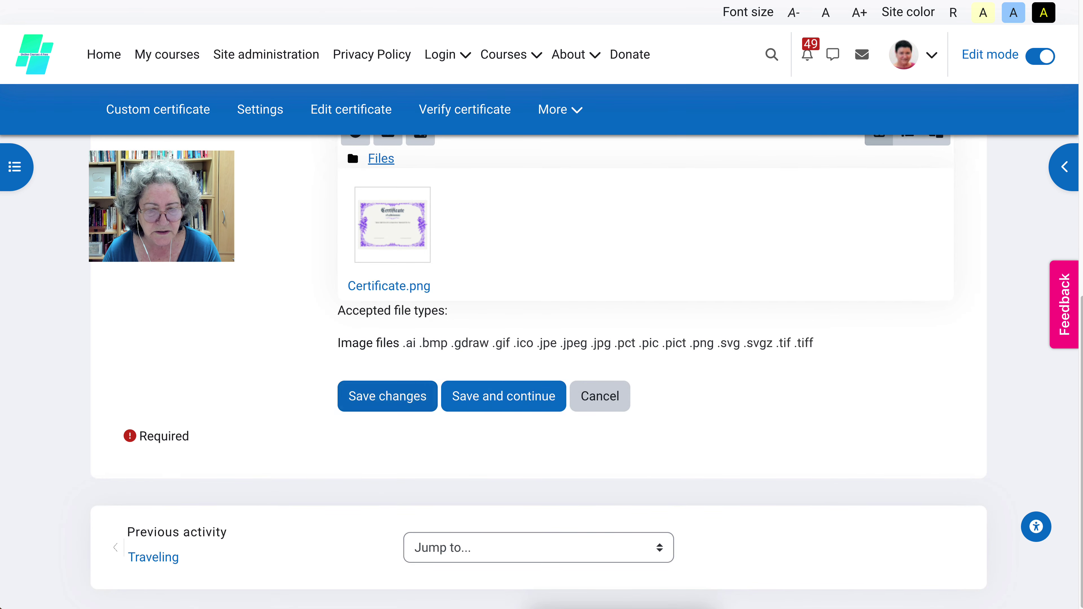
click(387, 395)
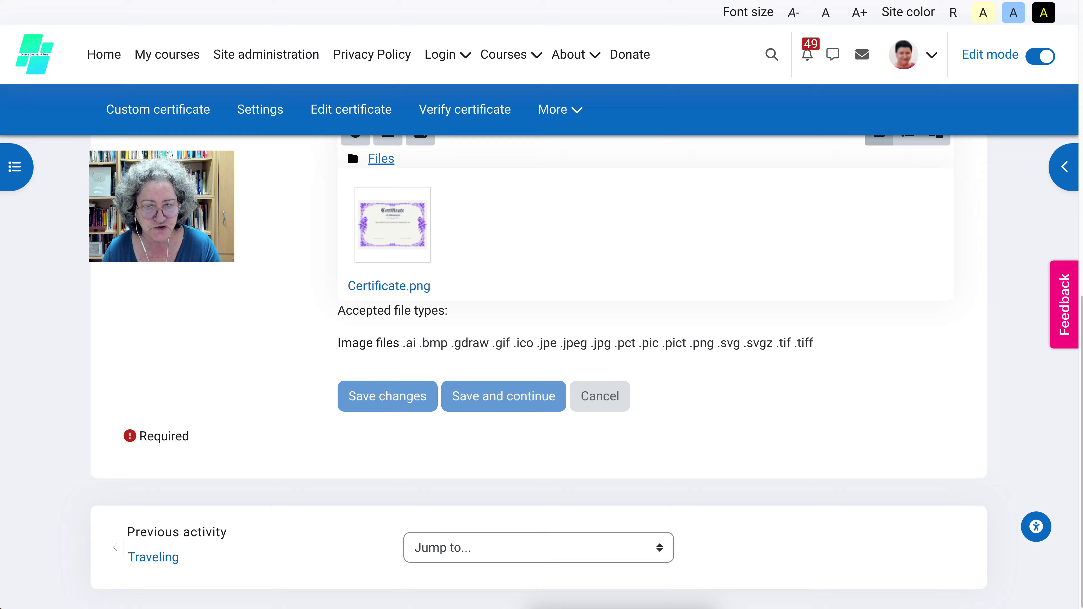
- Open the certificate's element repositioning view and bring up the Image element's settings
scroll(542, 341, down, 3)
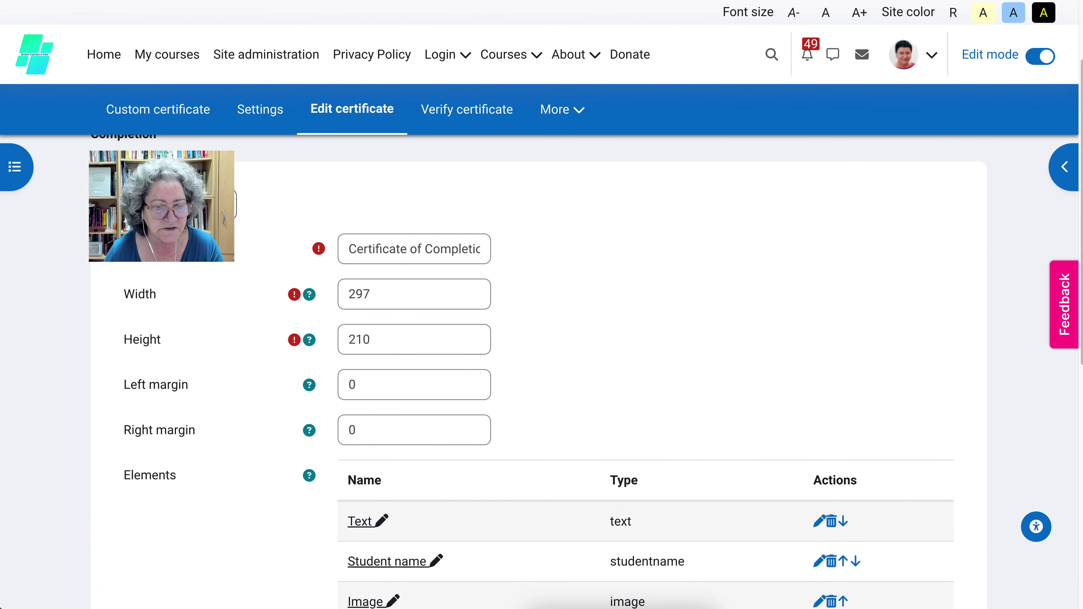
scroll(542, 341, down, 5)
click(394, 399)
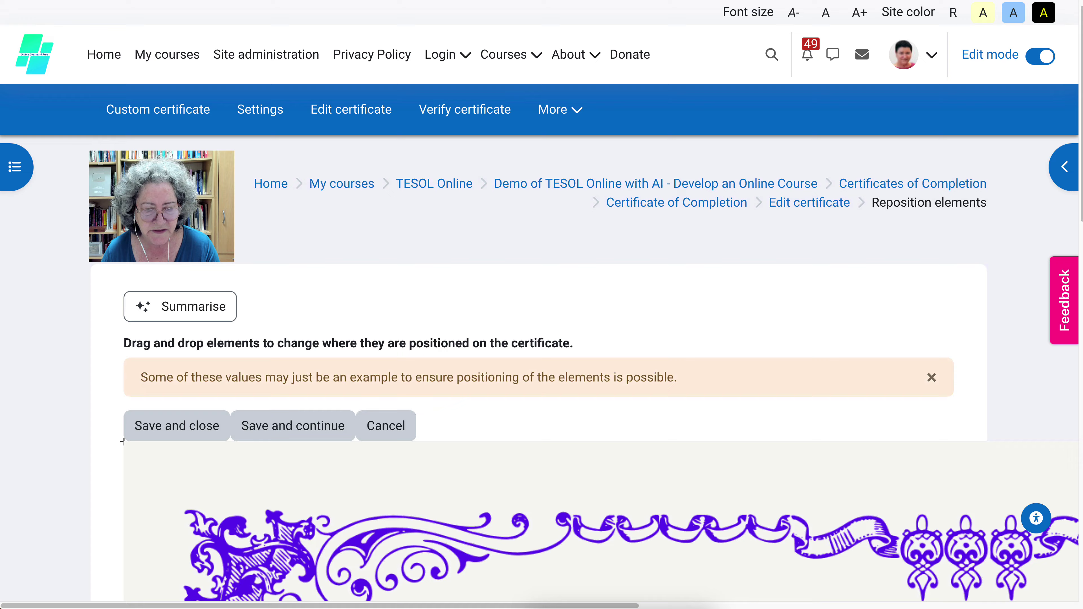
scroll(541, 342, down, 4)
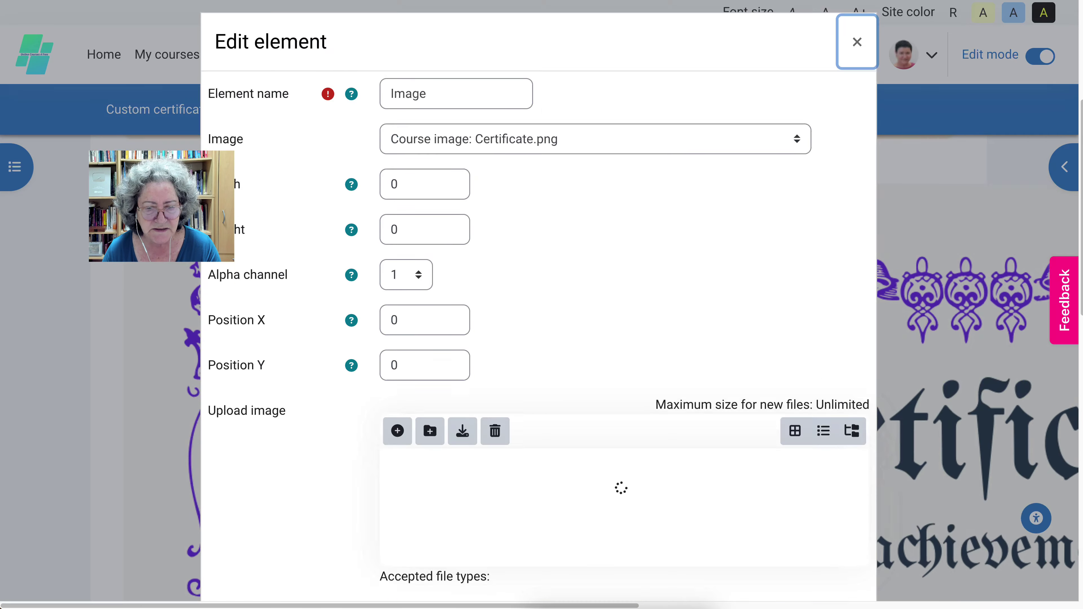
key(super+minus)
key(super+minus)
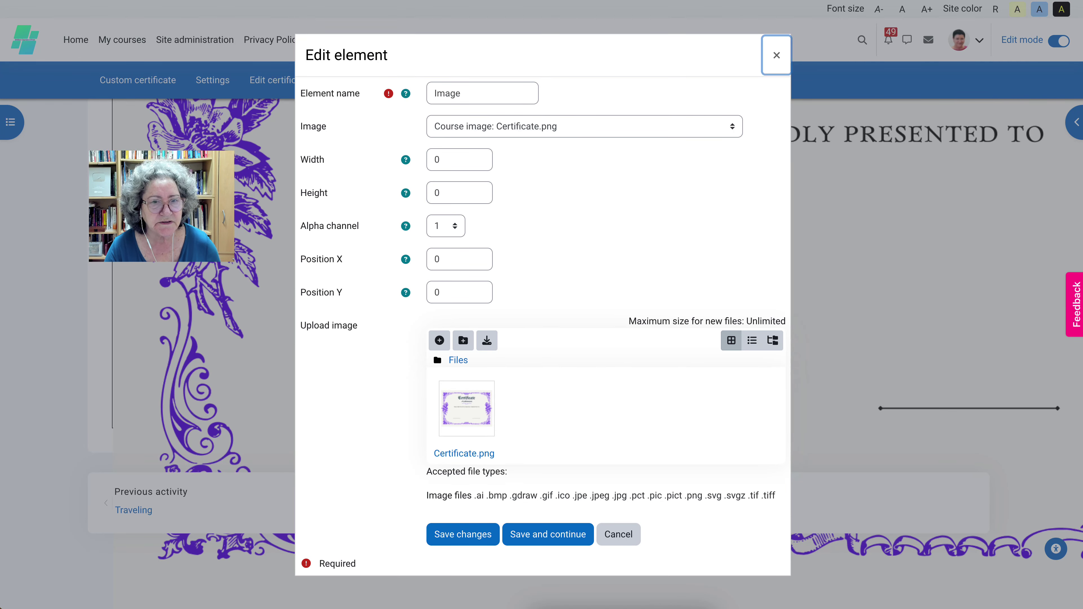
- Set the Image element's width to 297 and height to 210, and save the element's changes
click(459, 159)
double_click(436, 159)
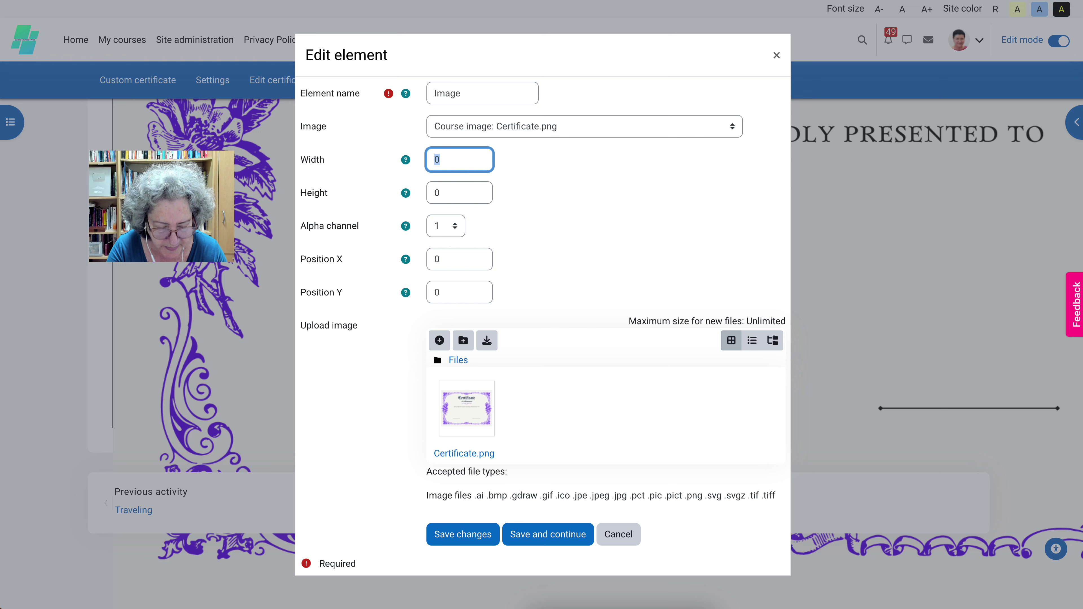
text(297)
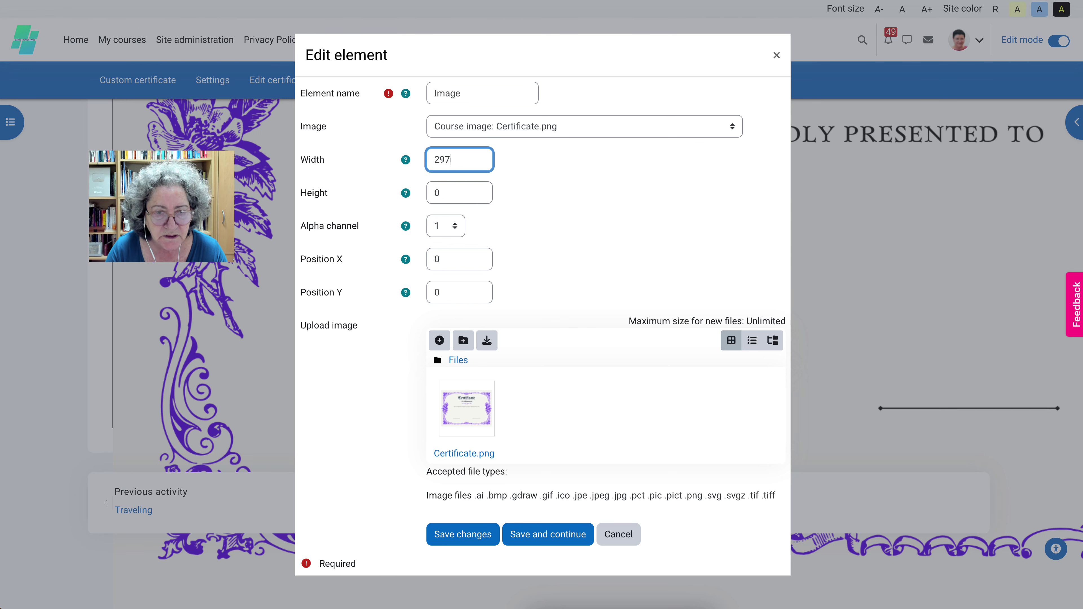
key(Tab)
text(210)
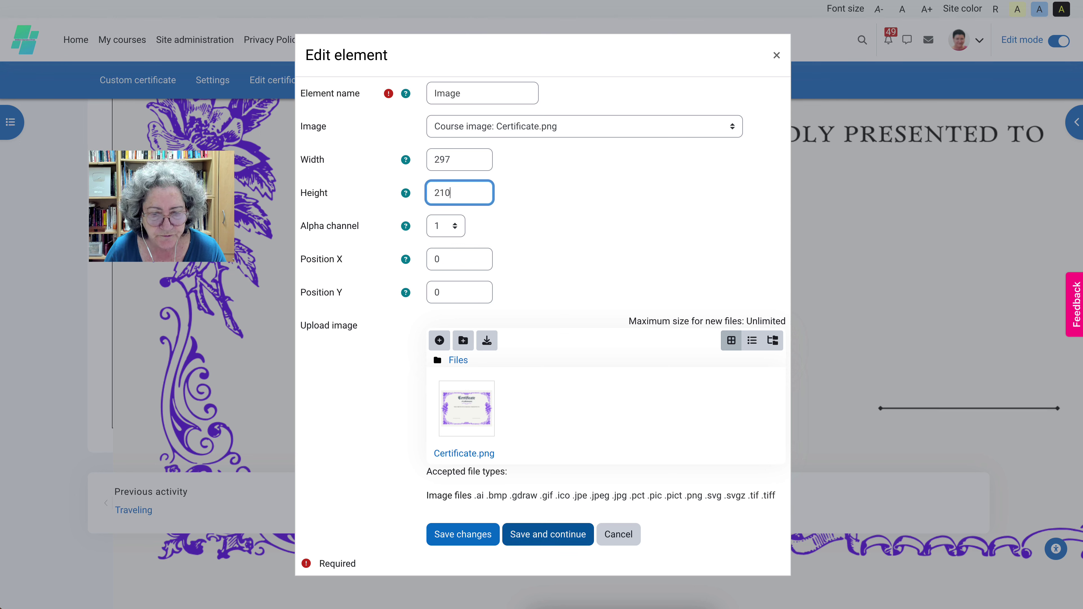
click(463, 534)
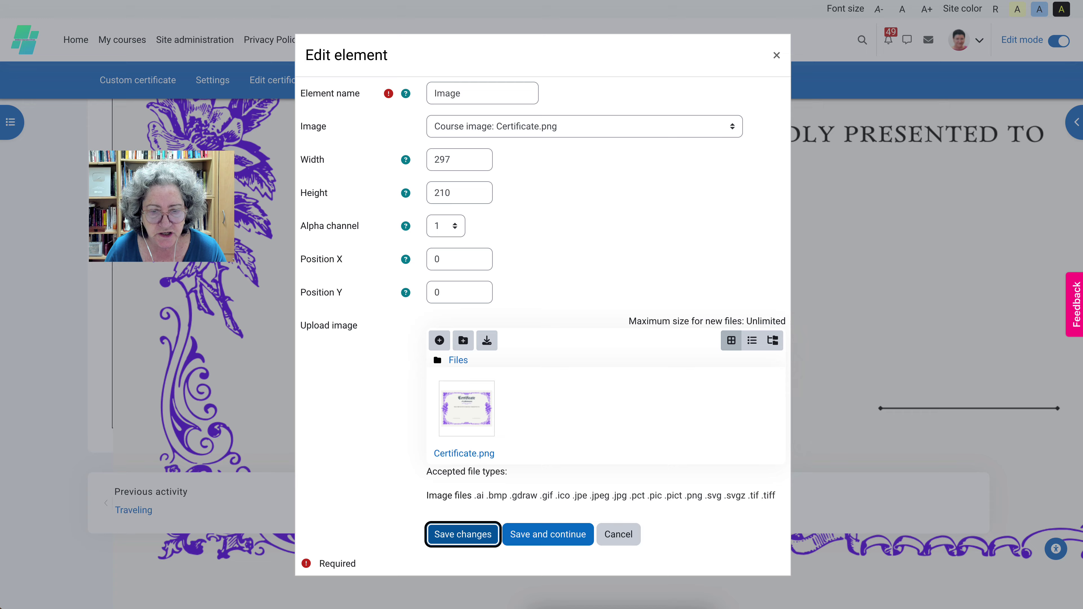
- Move the date element onto the lower part of the certificate, just below the level of the two signature lines
scroll(538, 353, up, 8)
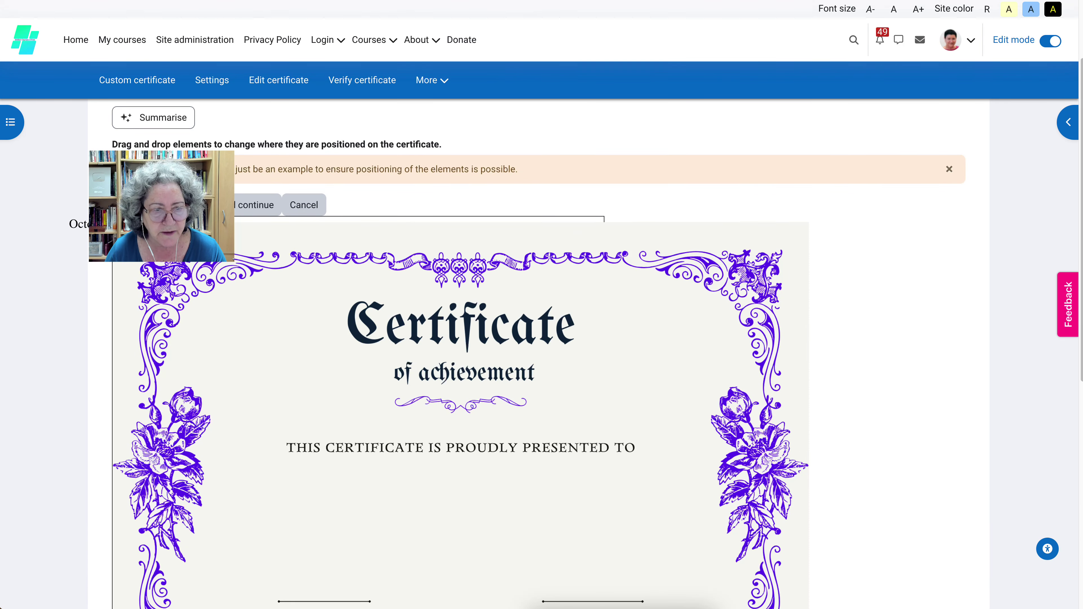
drag(461, 463, 508, 594)
scroll(509, 594, down, 3)
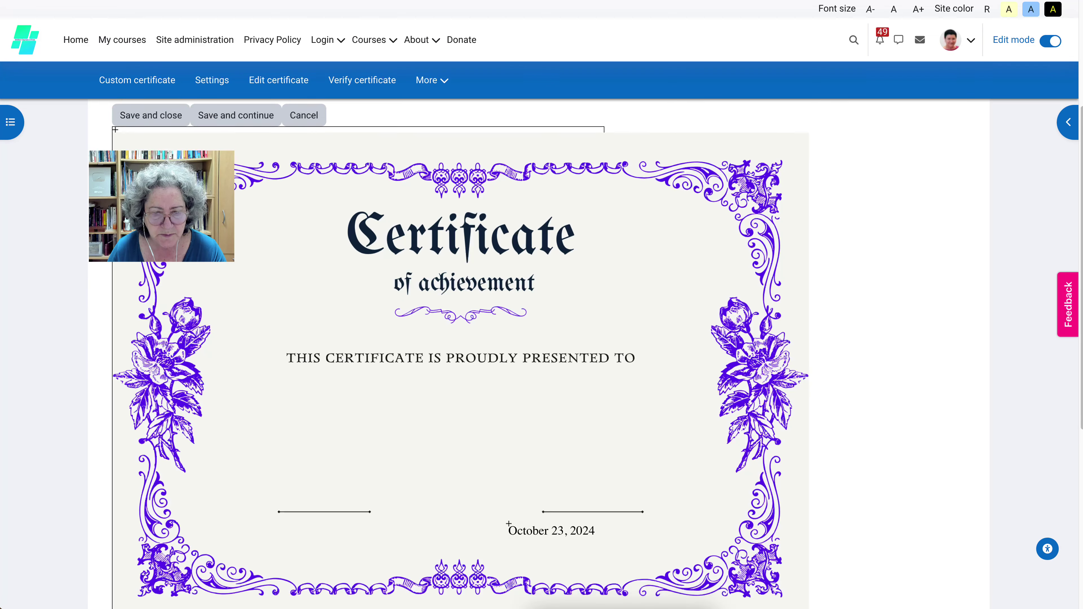
- Return to editing the certificate and add a Course name element to it
scroll(509, 594, up, 4)
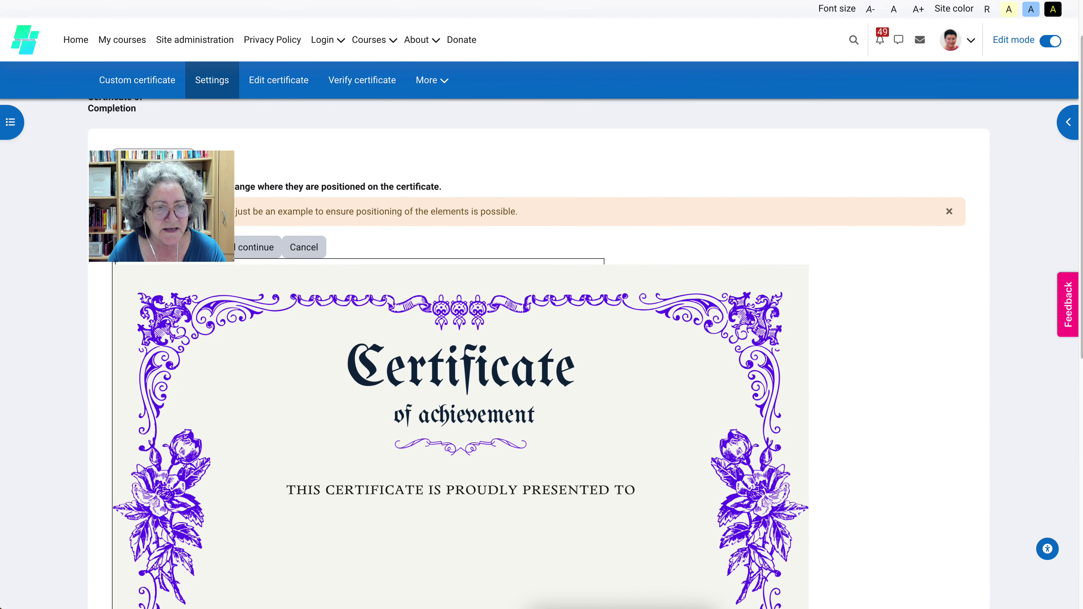
scroll(279, 80, up, 1)
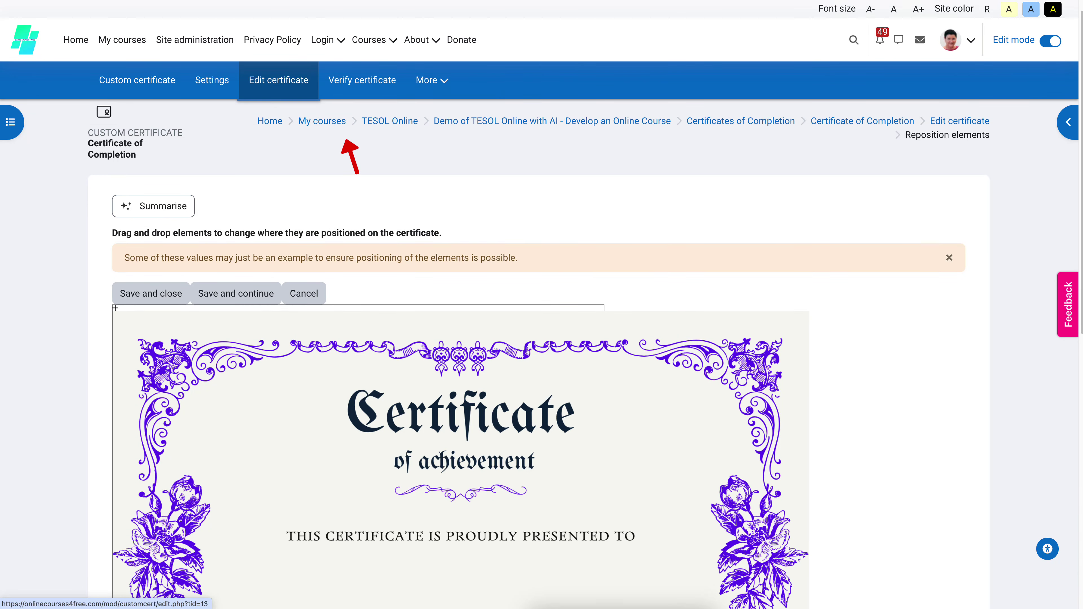
click(279, 80)
scroll(539, 367, down, 4)
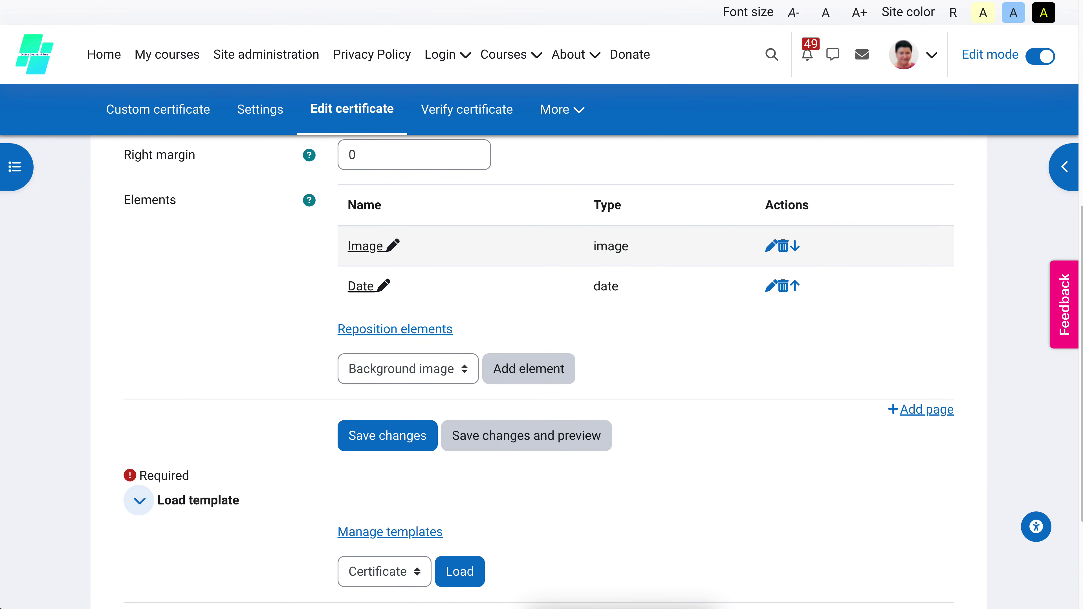
click(407, 369)
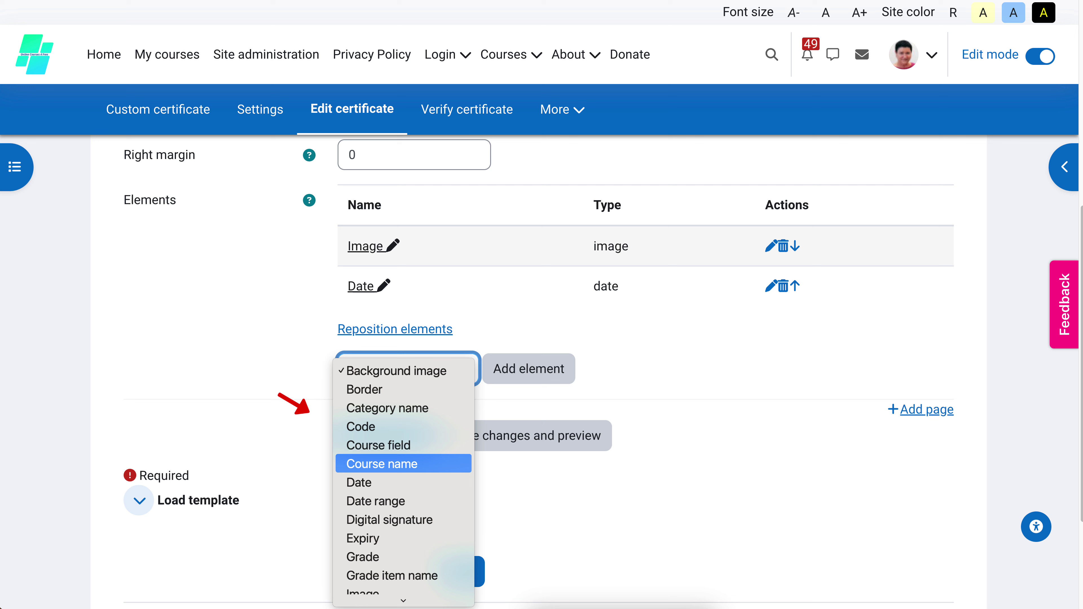
click(403, 464)
- Add a Student name element to the certificate
click(407, 438)
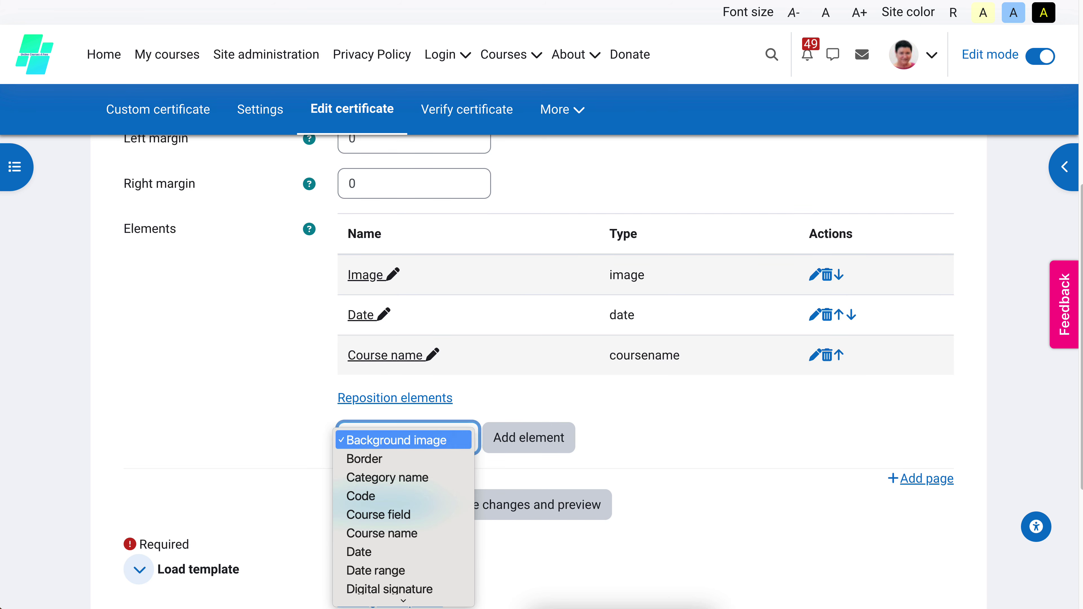
scroll(403, 502, down, 3)
scroll(404, 502, down, 2)
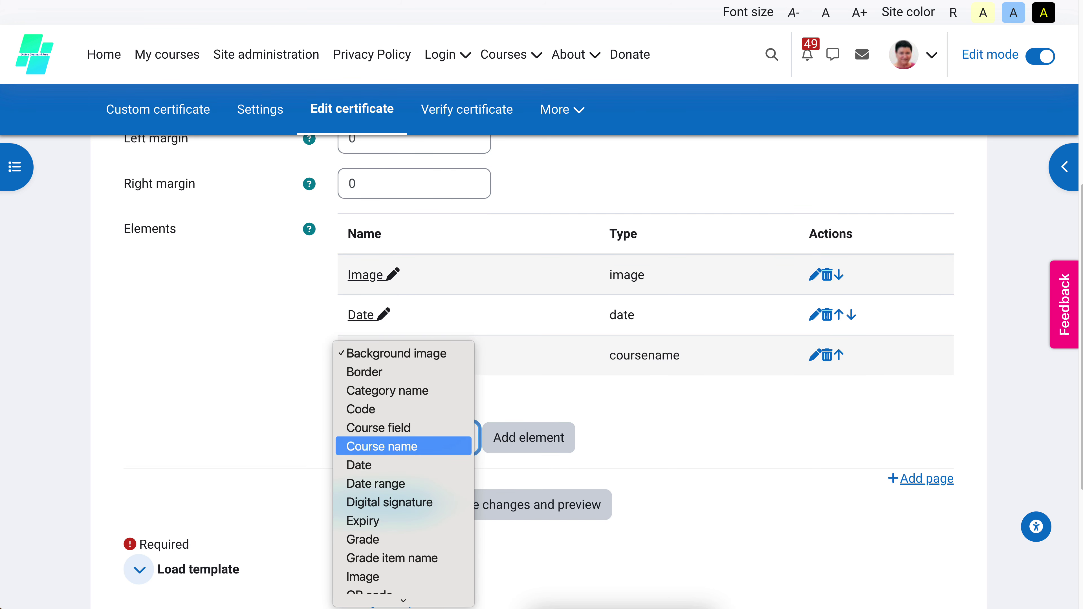
scroll(403, 484, down, 2)
scroll(403, 483, down, 2)
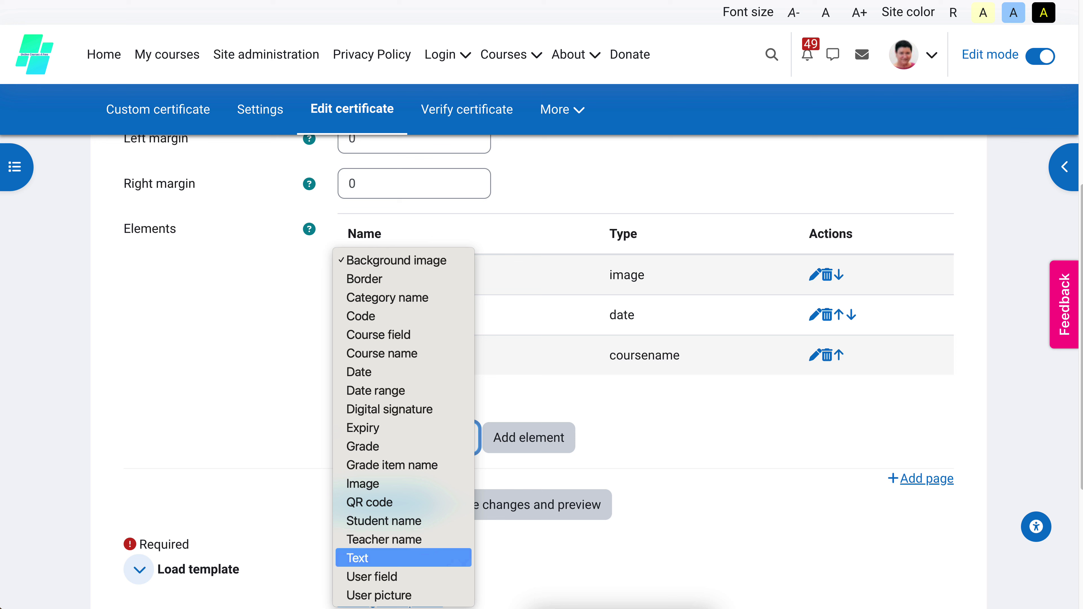
click(403, 521)
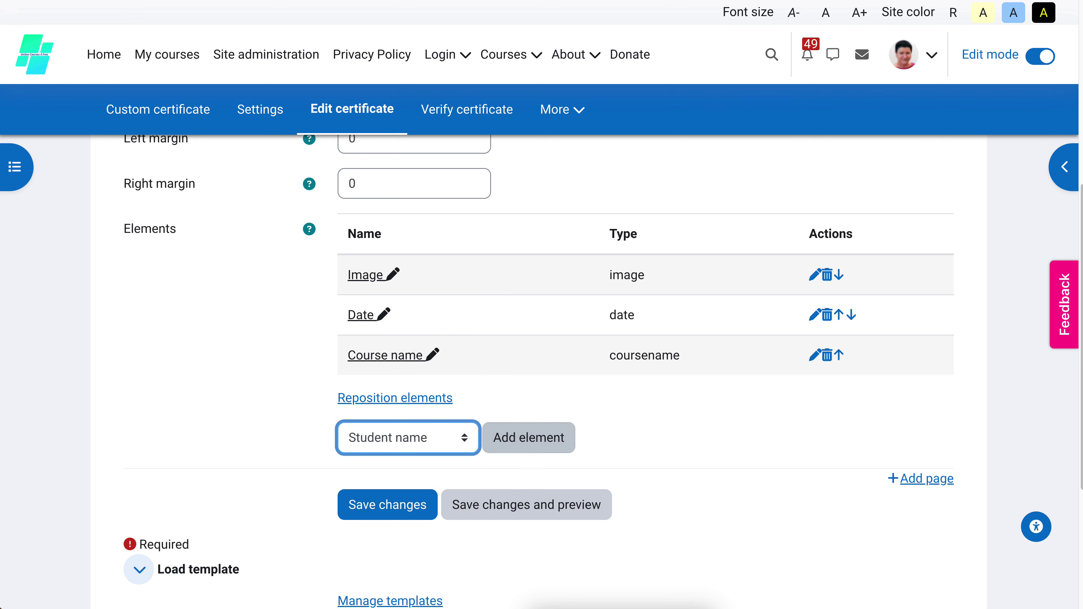
click(528, 437)
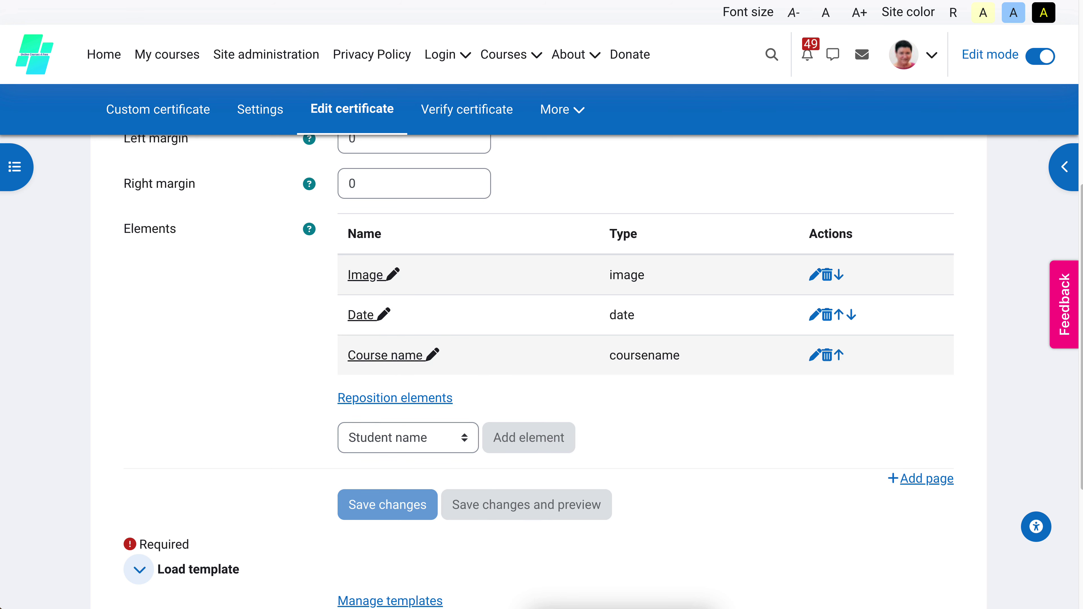
- Set the Student name element's font size to 30 and save the element
scroll(538, 371, down, 5)
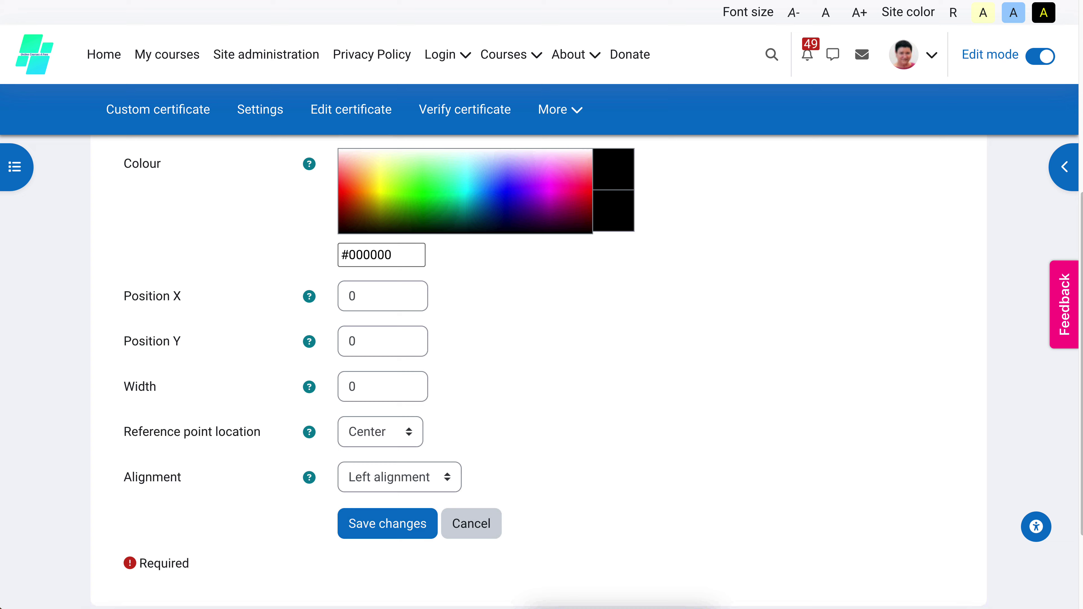
scroll(538, 371, up, 2)
click(366, 225)
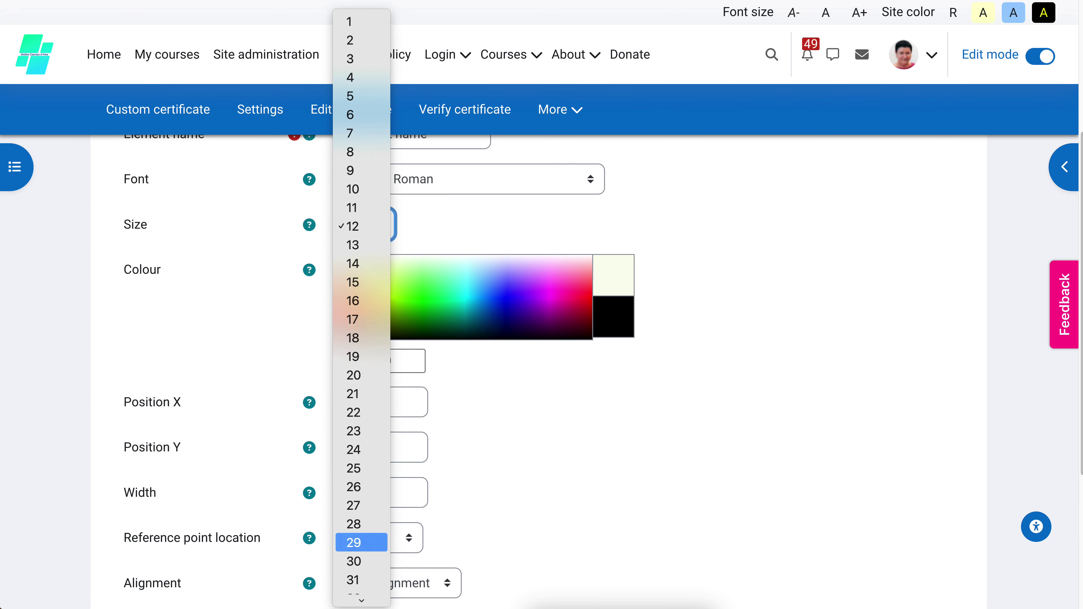
click(361, 561)
scroll(387, 424, down, 5)
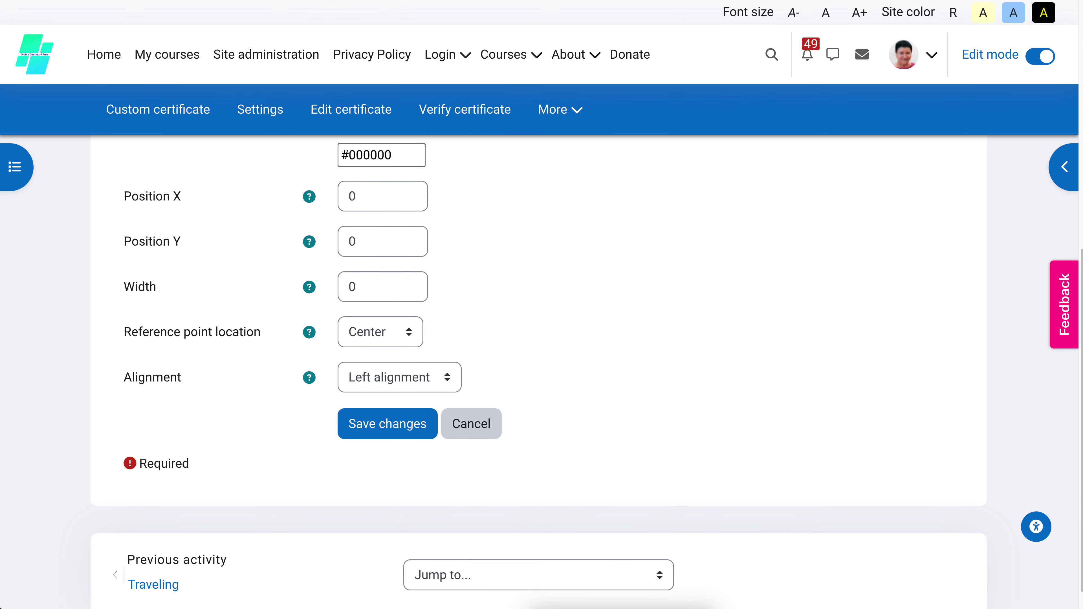
click(387, 424)
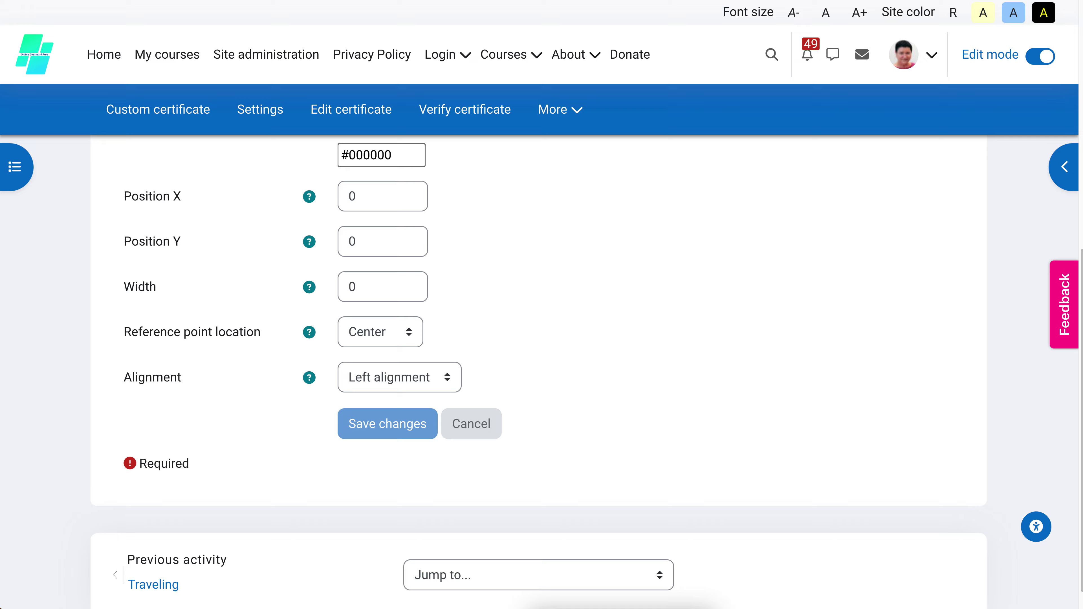
- Look through the full list of element types that can be added to the certificate
scroll(539, 371, down, 10)
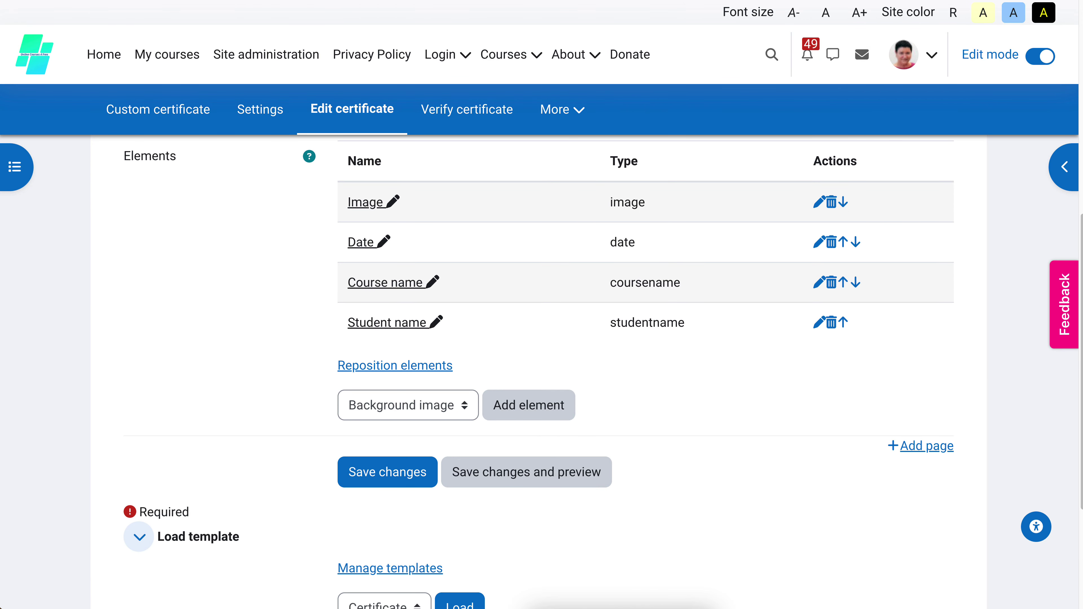
click(408, 405)
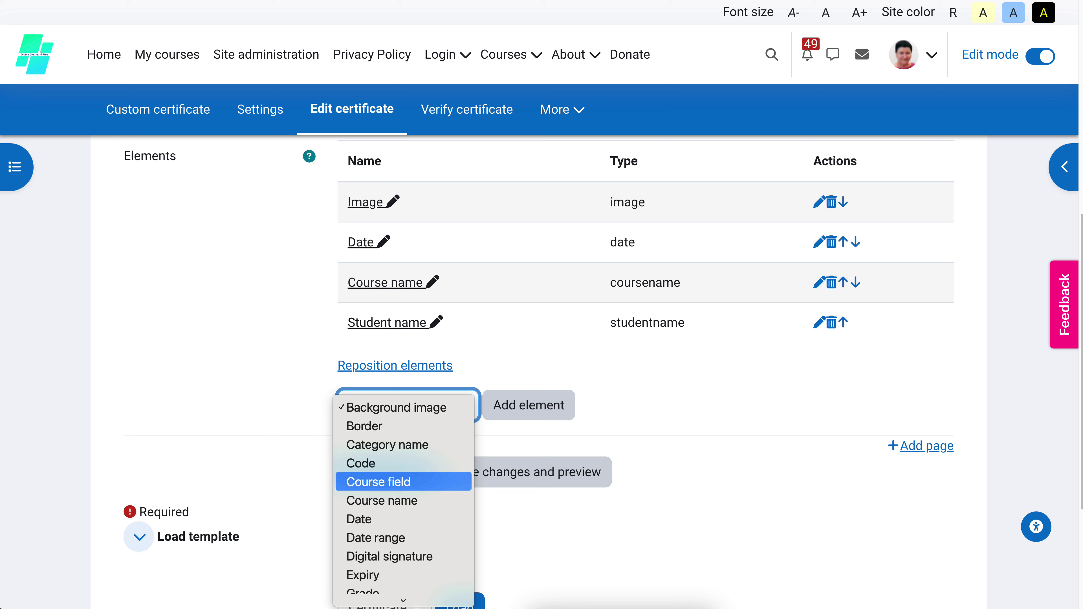
scroll(403, 507, down, 3)
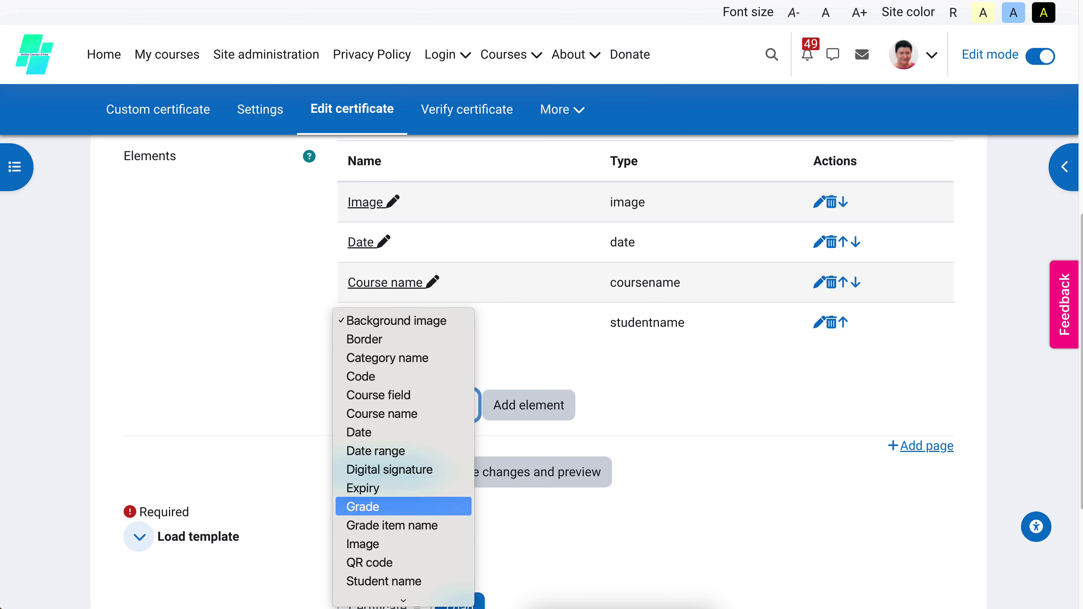
scroll(403, 488, down, 2)
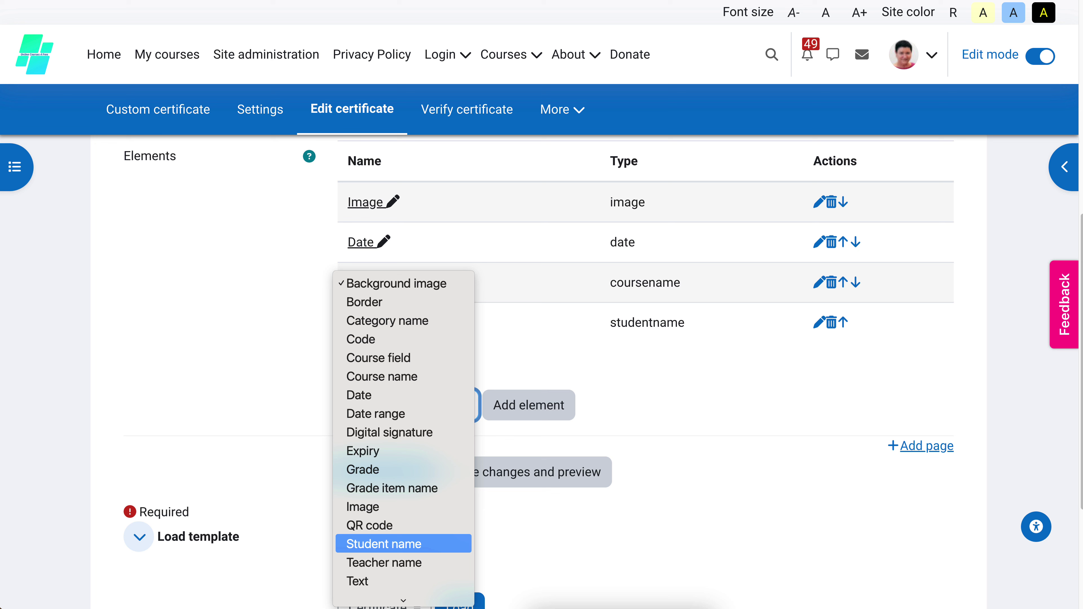
scroll(403, 542, down, 1)
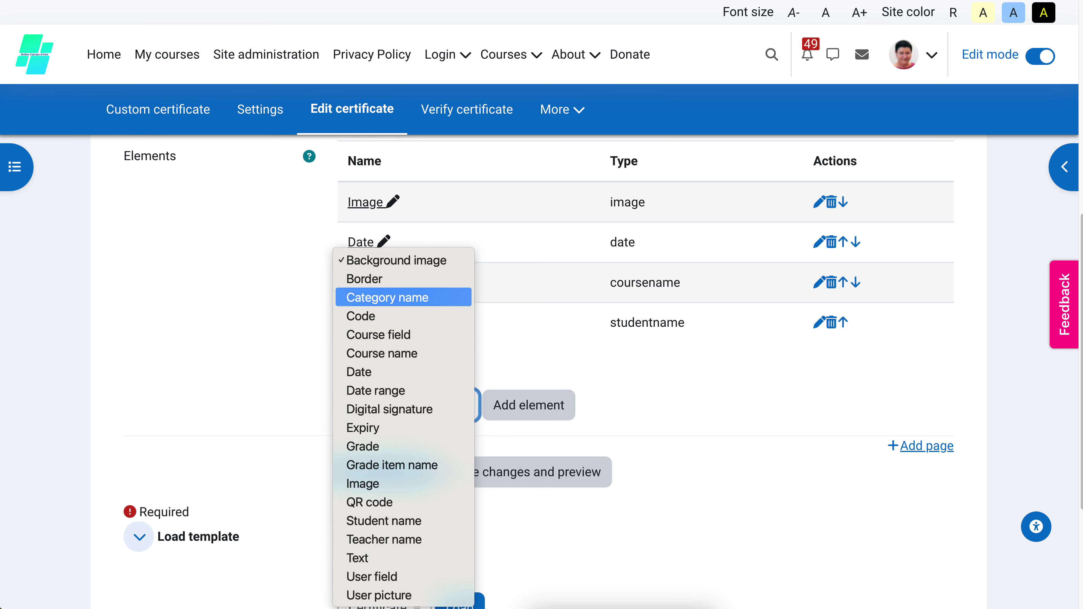
key(Escape)
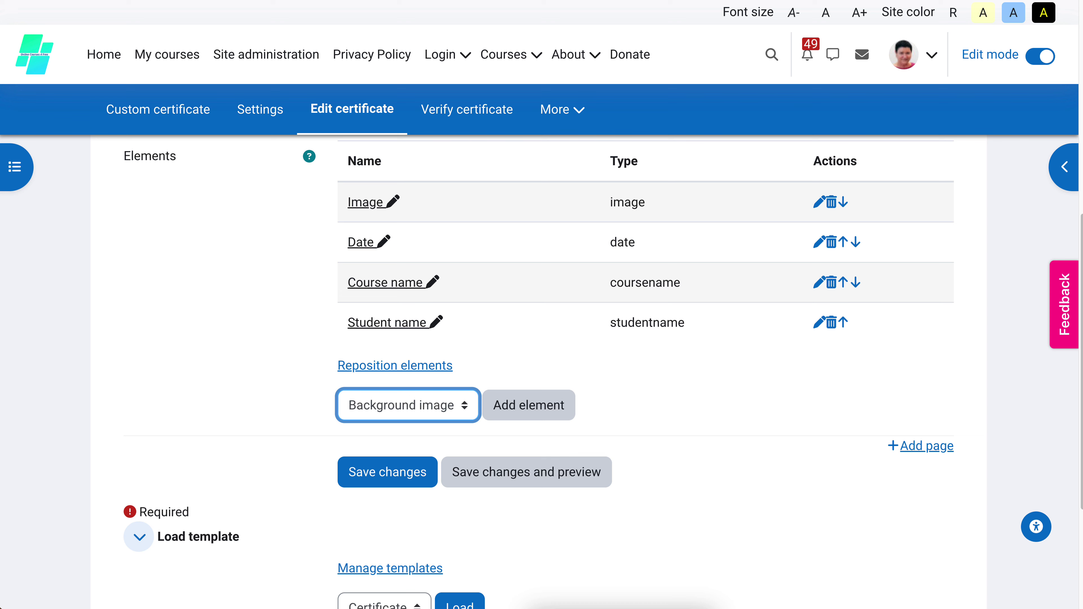
scroll(539, 371, up, 1)
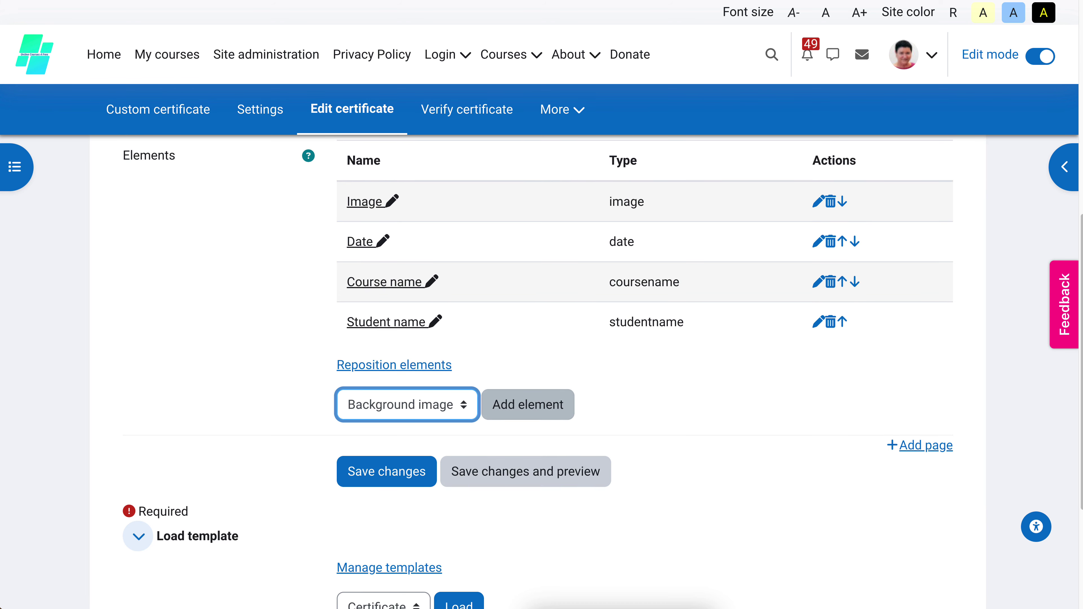
- Open the element repositioning view and place the student name centred below "THIS CERTIFICATE IS PROUDLY PRESENTED TO"
click(394, 365)
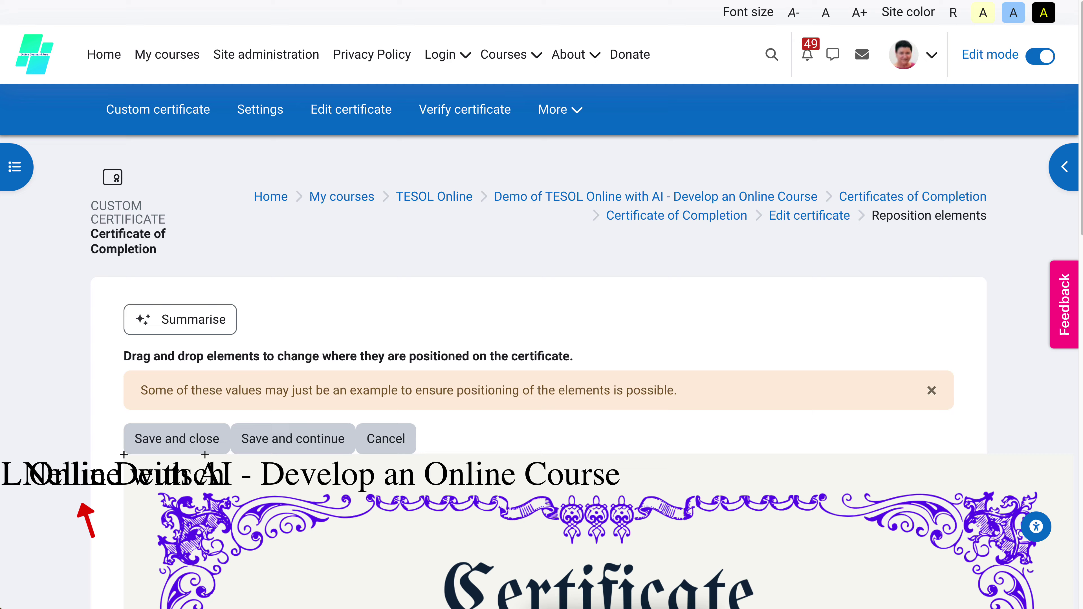
scroll(85, 520, down, 5)
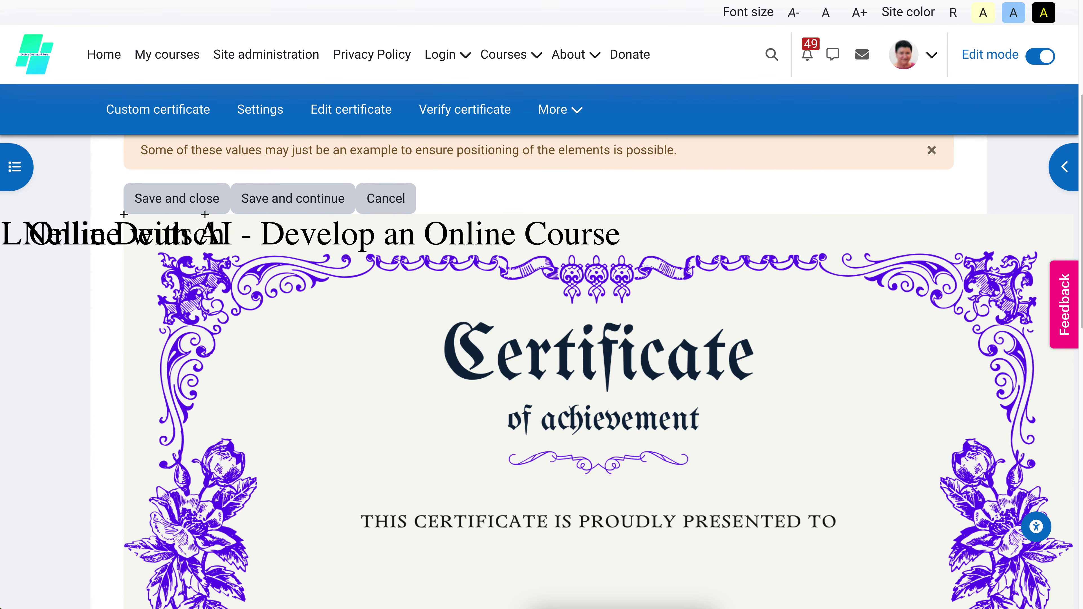
drag(128, 235, 596, 587)
scroll(539, 372, down, 2)
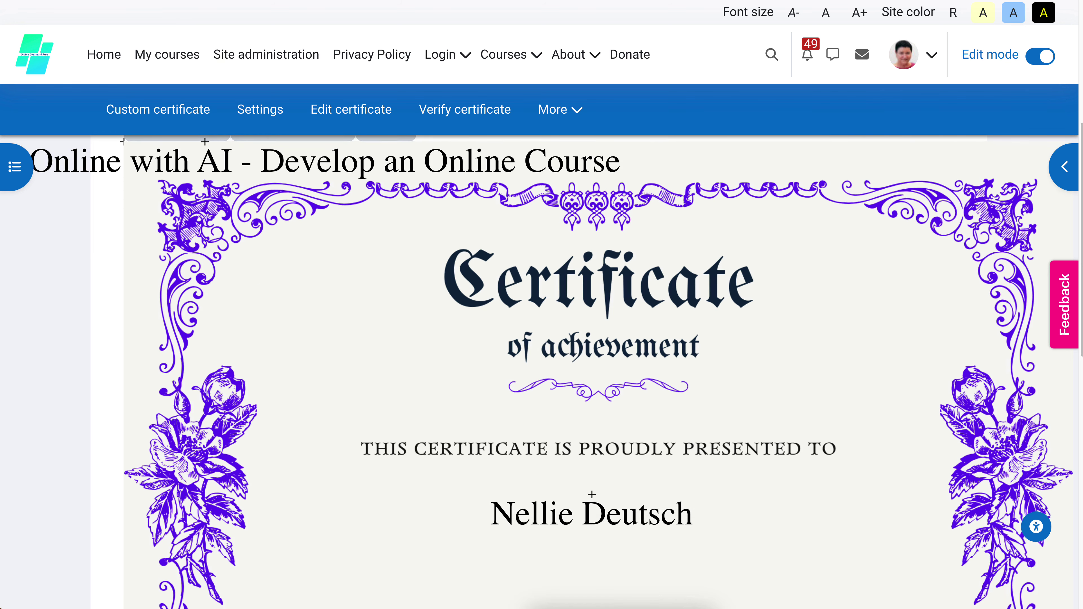
- Move the course name element to the middle of the certificate, between the student name and the signature lines
scroll(538, 372, up, 2)
drag(205, 234, 437, 588)
scroll(539, 372, down, 2)
drag(205, 136, 541, 541)
scroll(539, 372, down, 3)
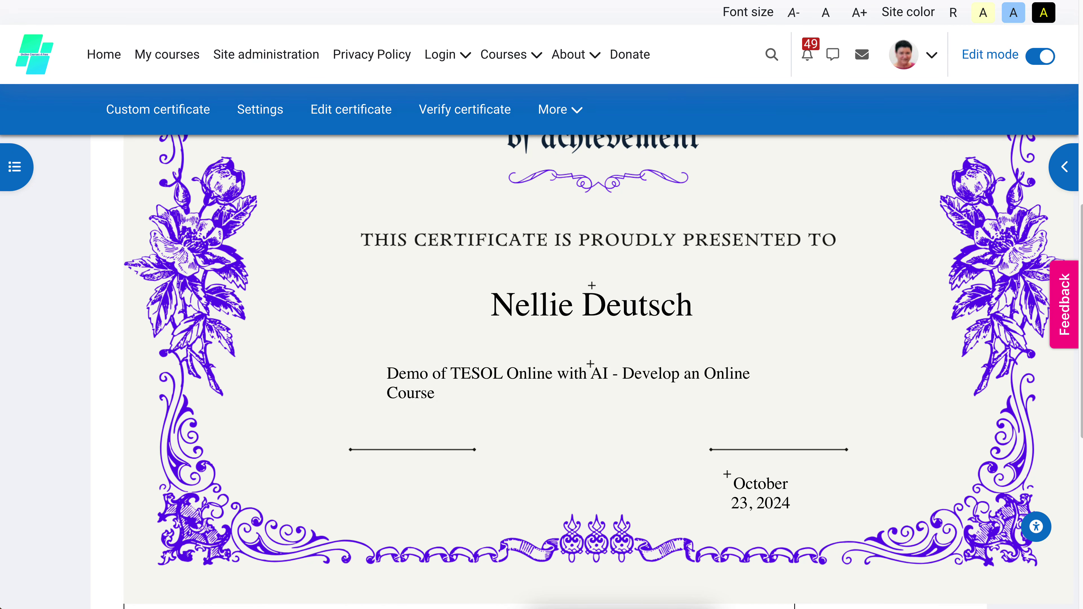
scroll(599, 372, up, 2)
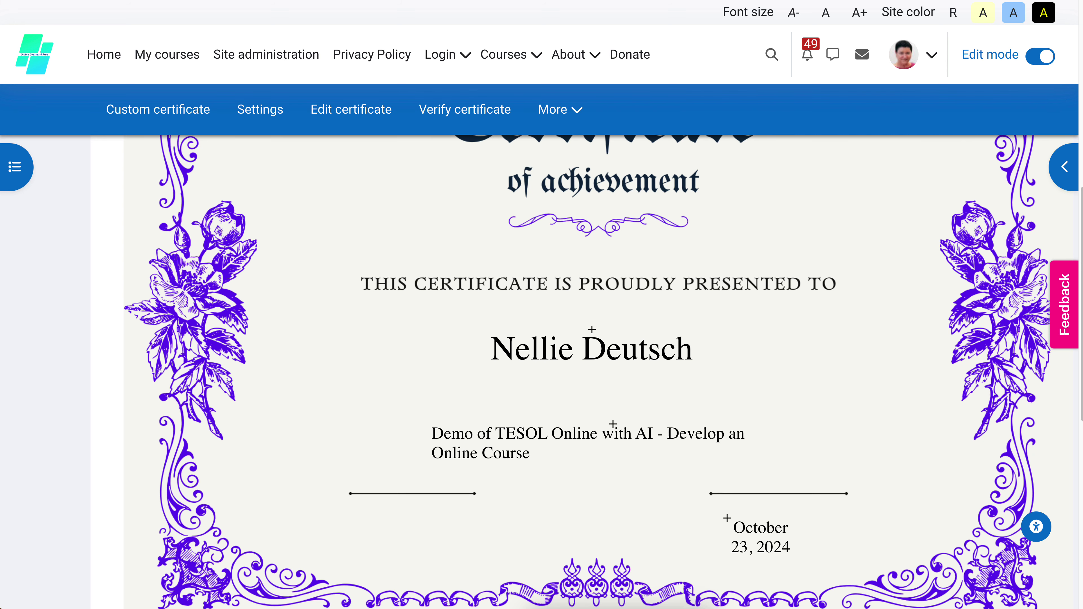
- Return to editing the certificate and add a Text element to it
scroll(599, 372, up, 5)
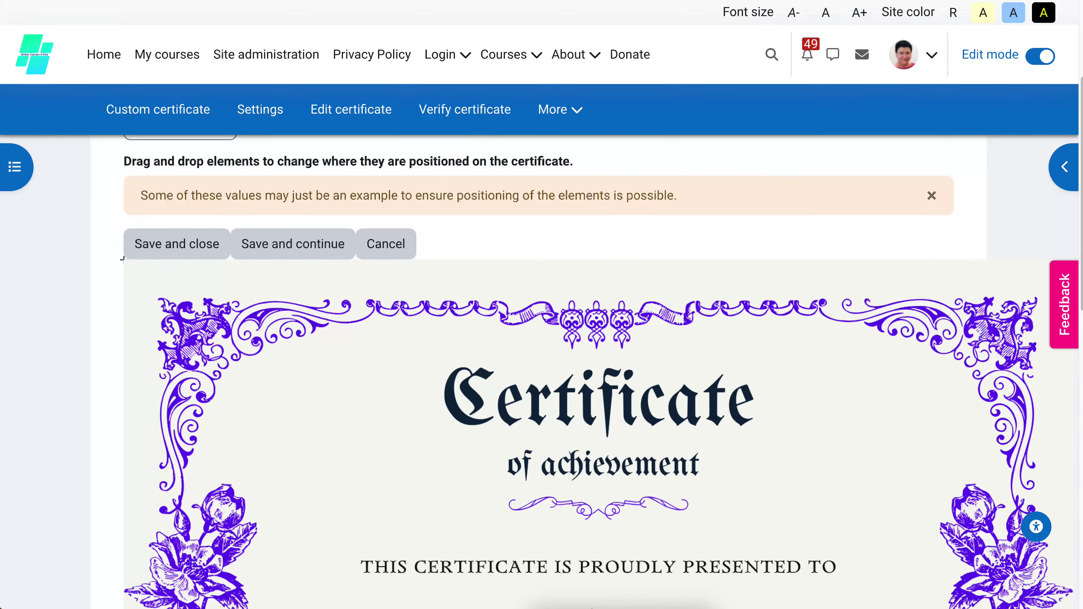
click(350, 109)
click(351, 109)
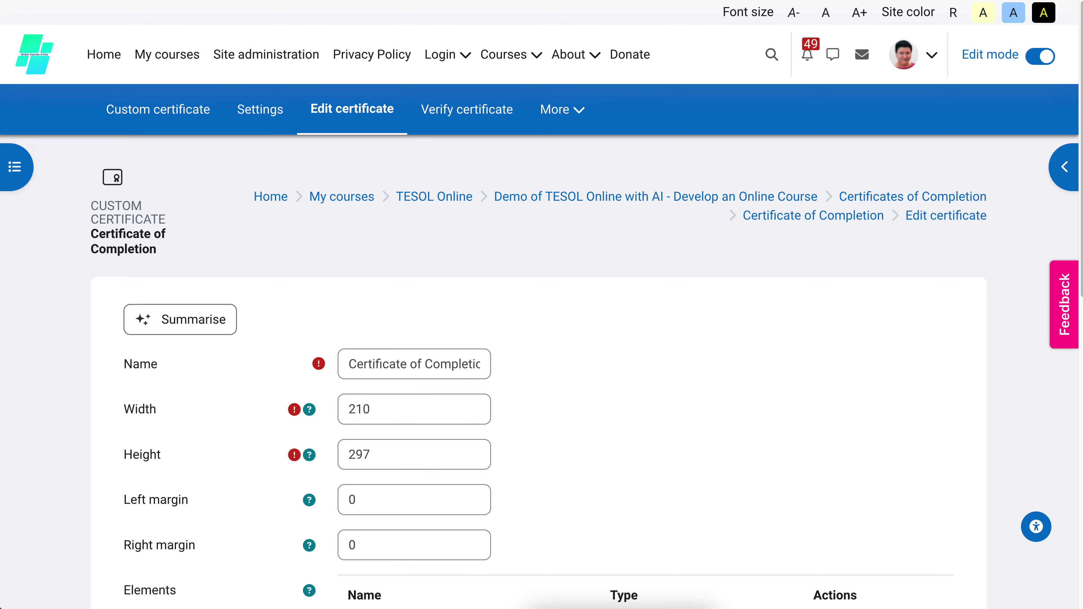
scroll(542, 341, down, 6)
scroll(542, 367, down, 3)
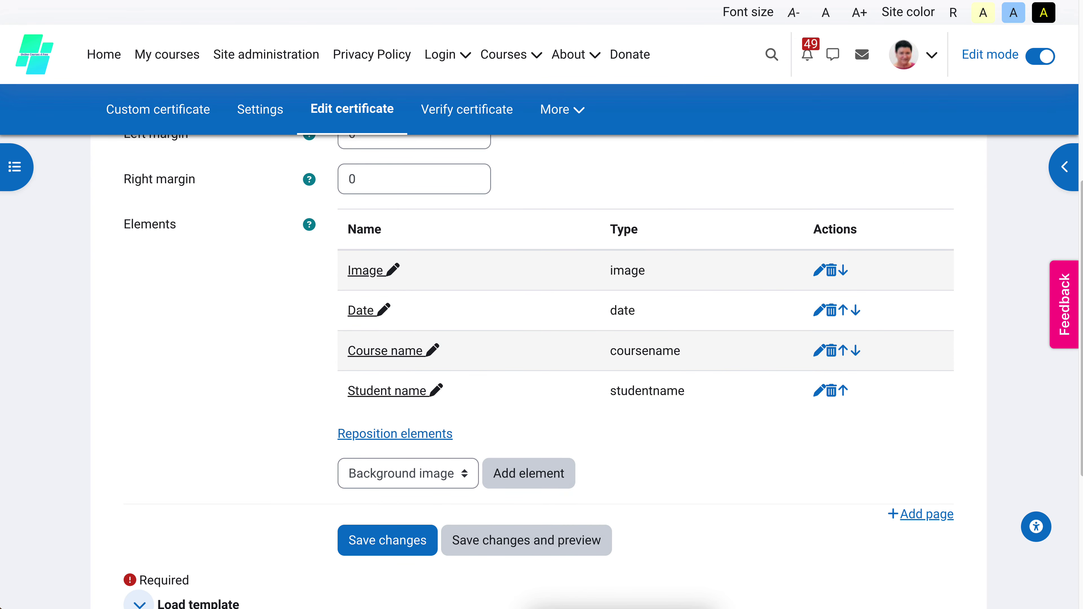
click(408, 473)
scroll(403, 532, down, 5)
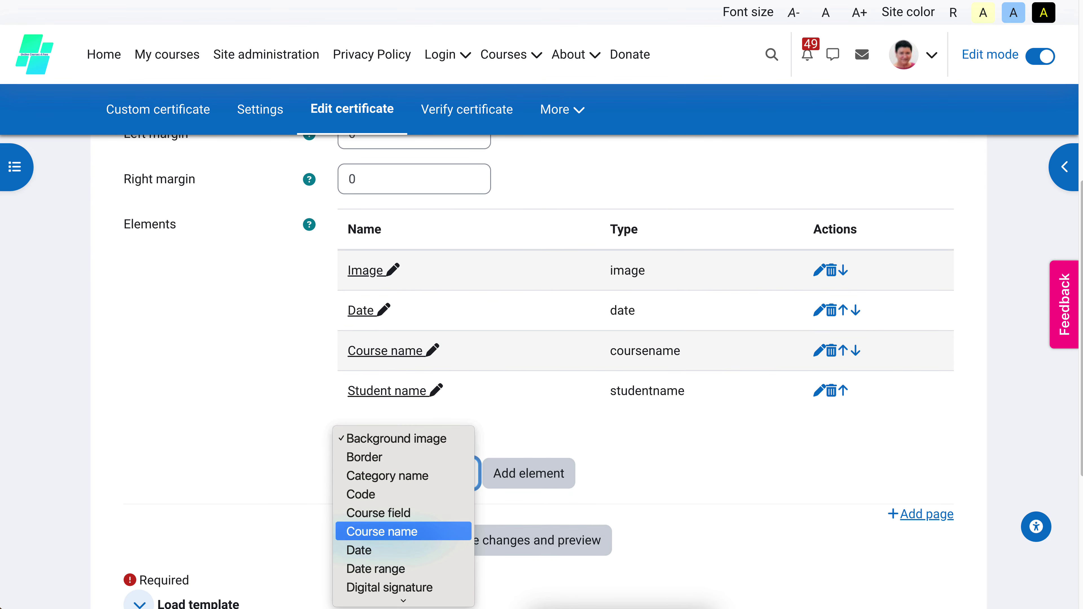
click(403, 550)
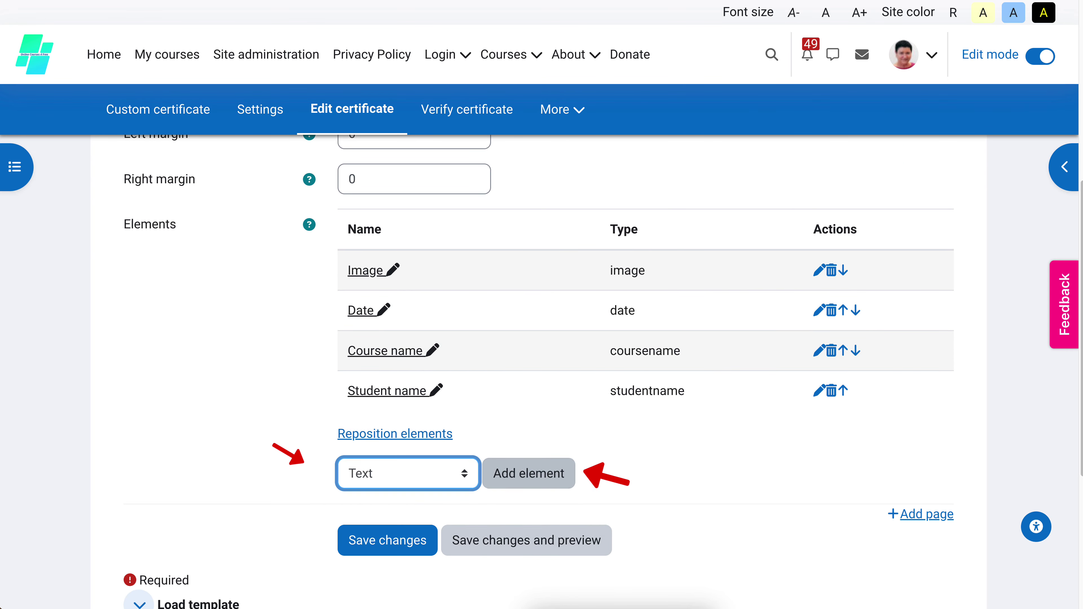
click(528, 473)
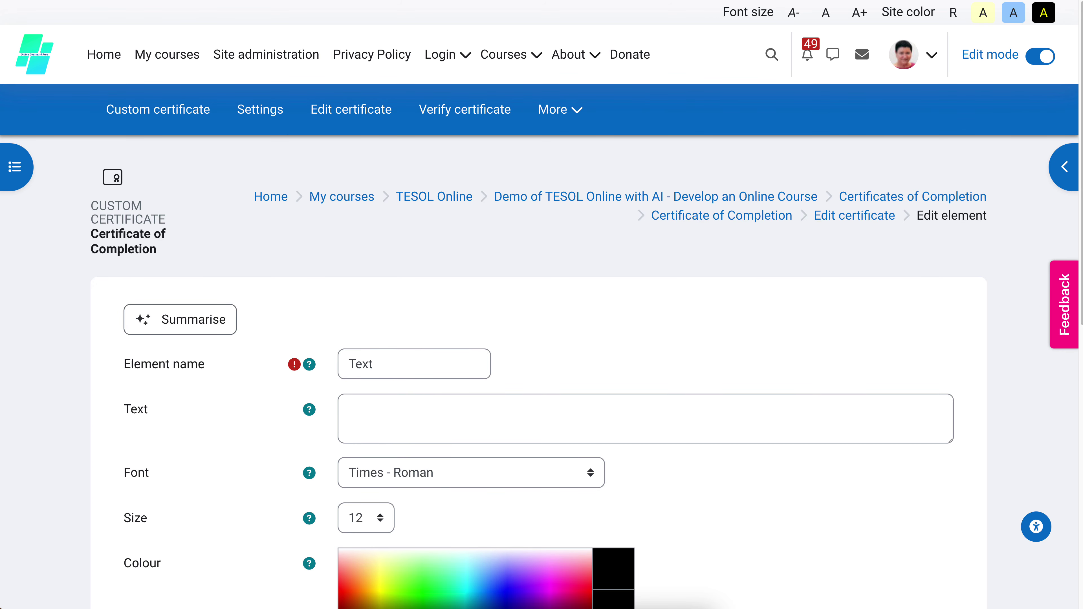
- Enter "for completing" as the element's text, set its font size to 15 and save the element
click(349, 409)
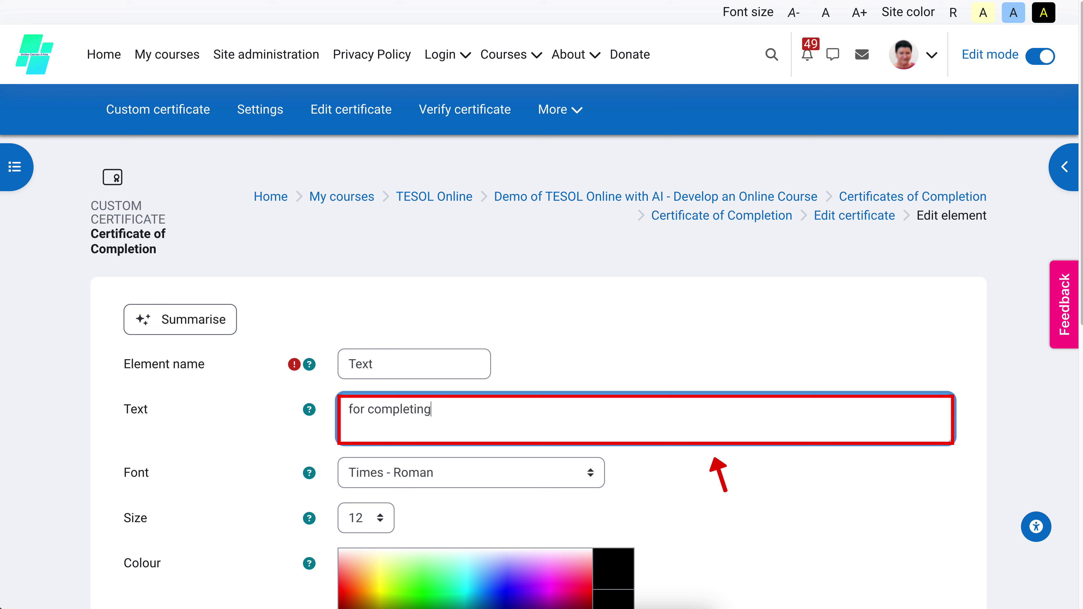
text(for completing t=)
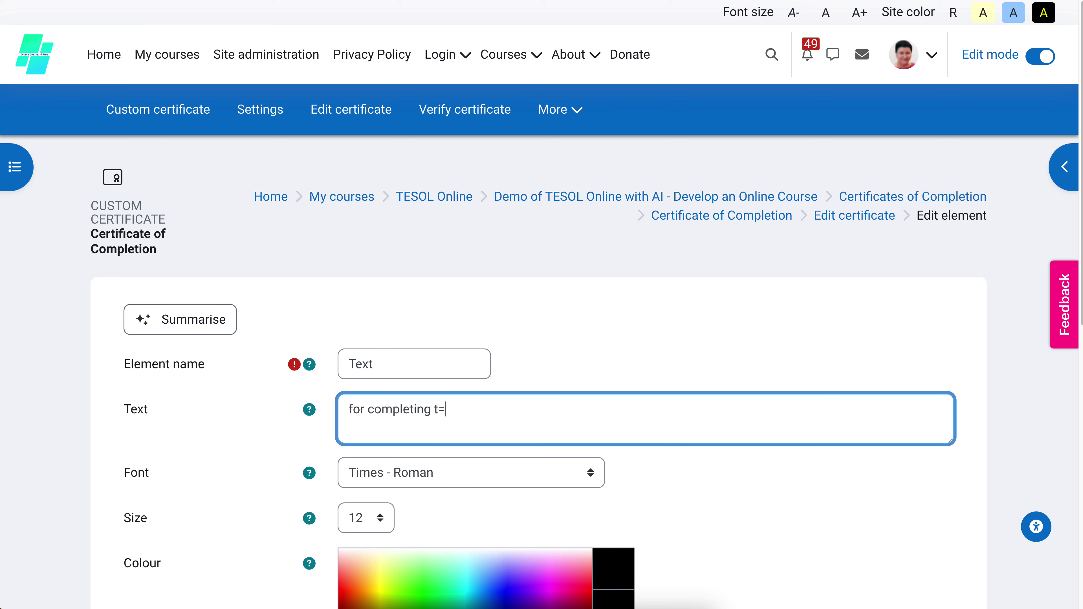
scroll(542, 371, down, 2)
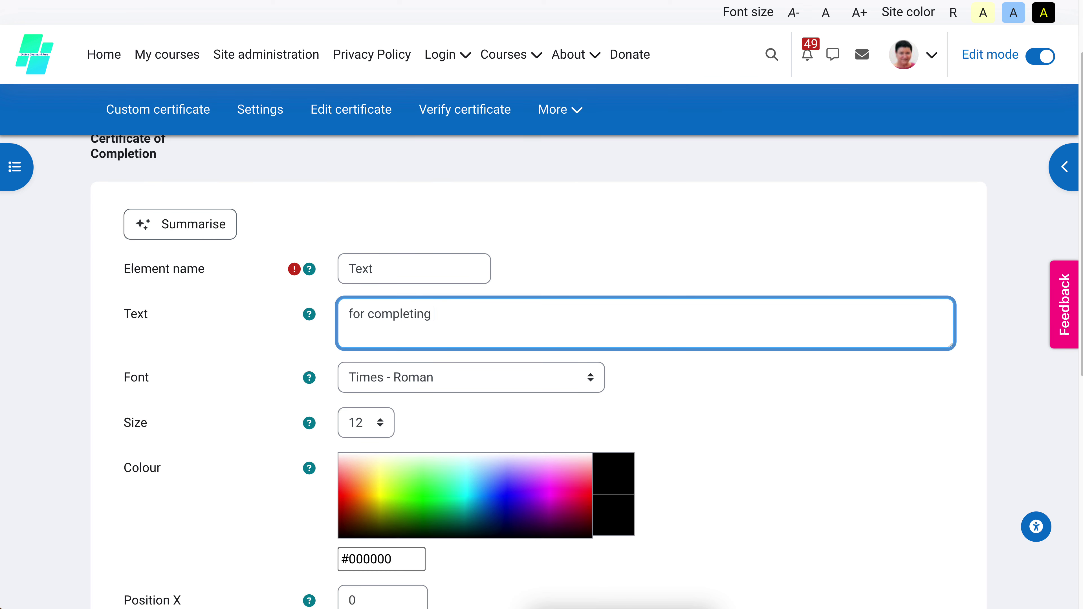
click(366, 422)
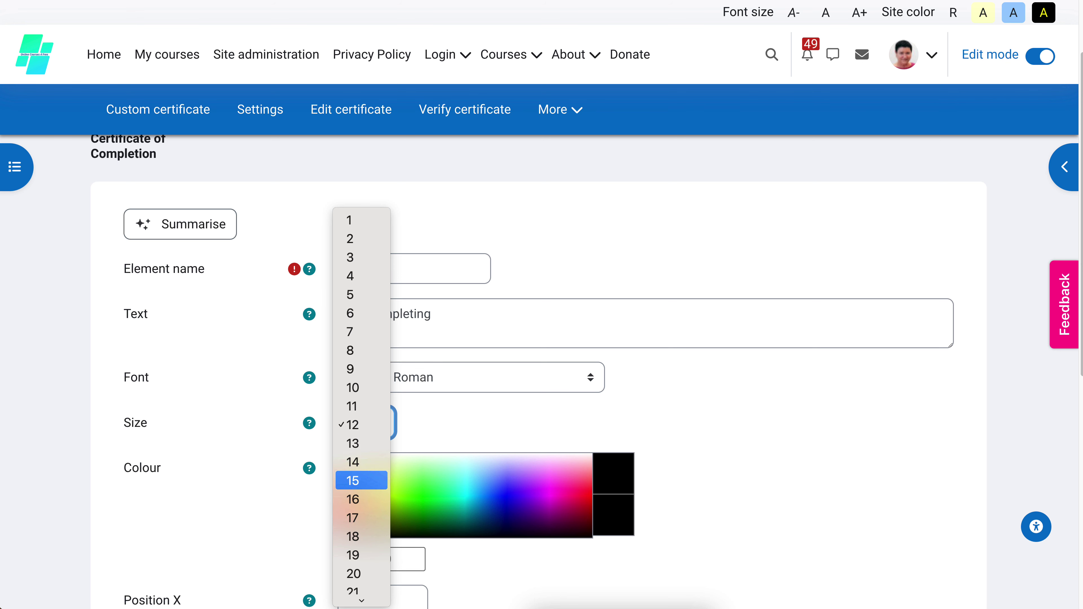
key(Return)
scroll(542, 371, down, 10)
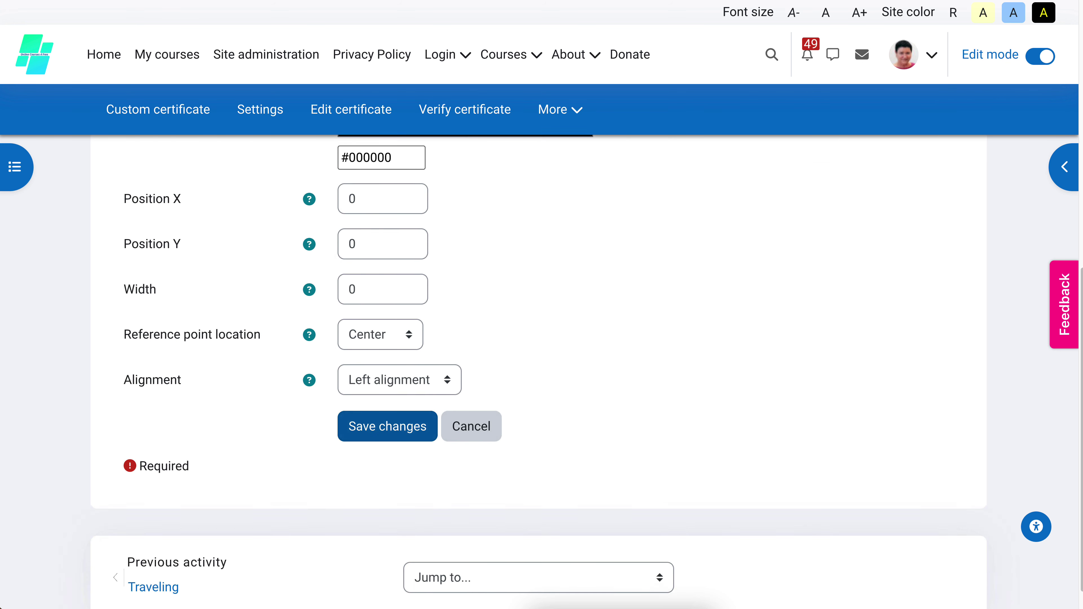
click(386, 419)
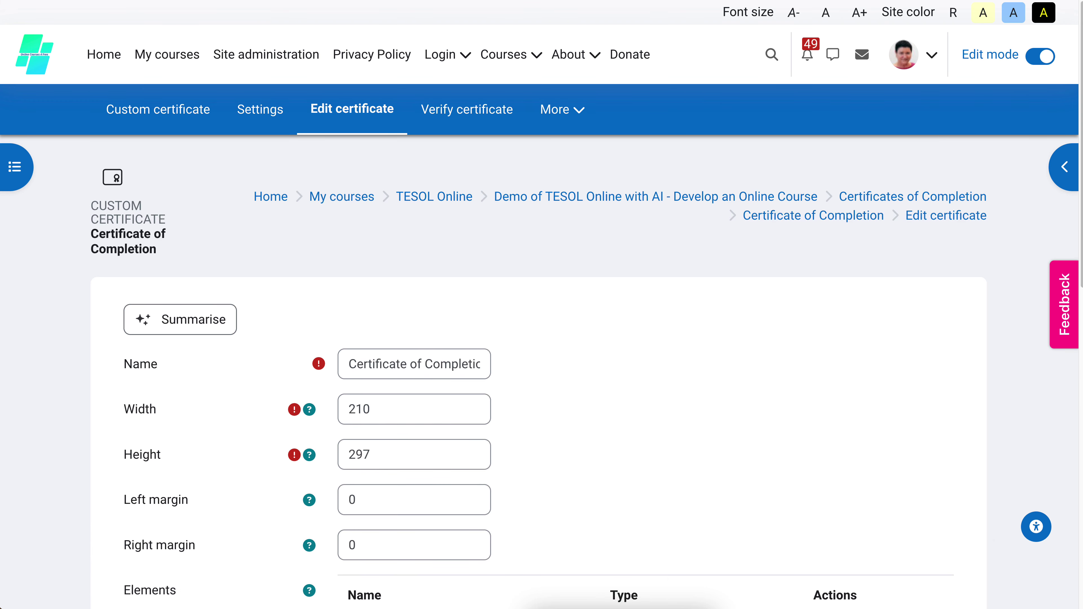
- Reposition the elements so the student name, "for completing" and the course name are stacked and centred below the presentation line
scroll(541, 371, down, 10)
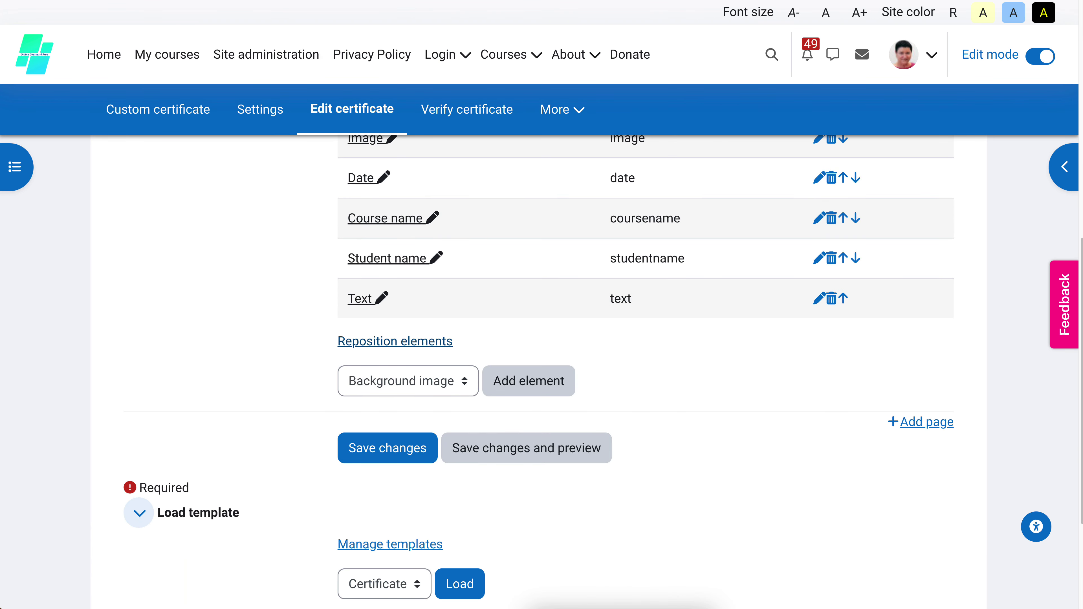
click(394, 341)
scroll(542, 372, down, 2)
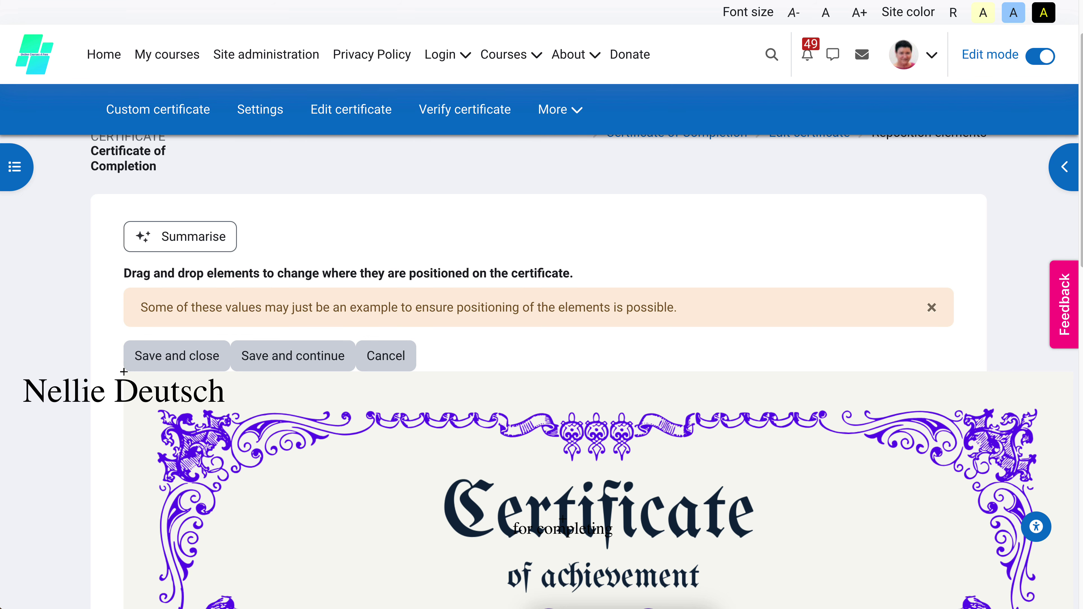
scroll(542, 371, down, 4)
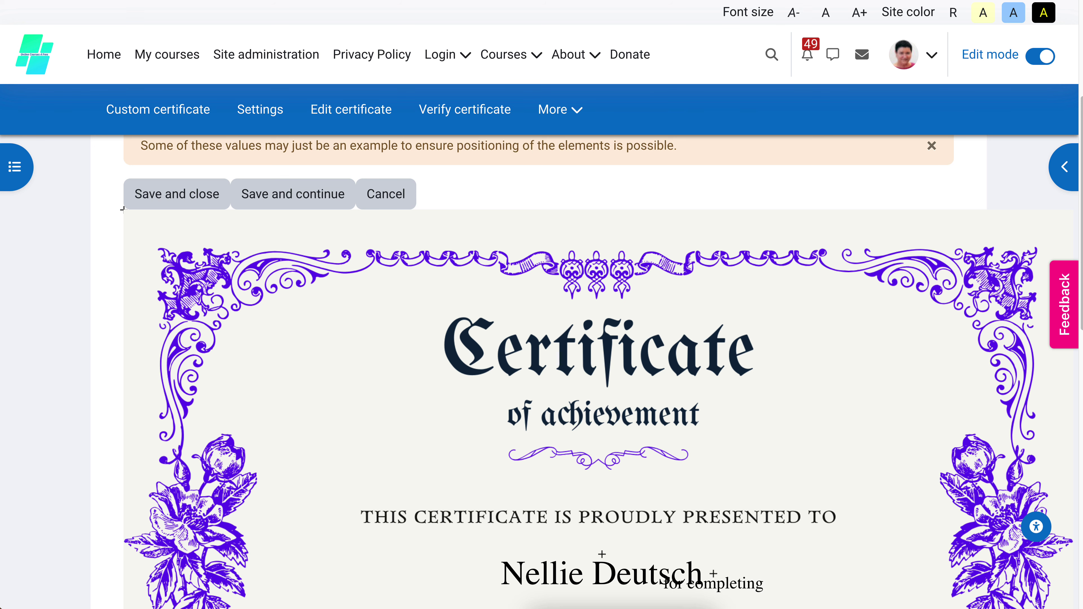
scroll(604, 372, down, 5)
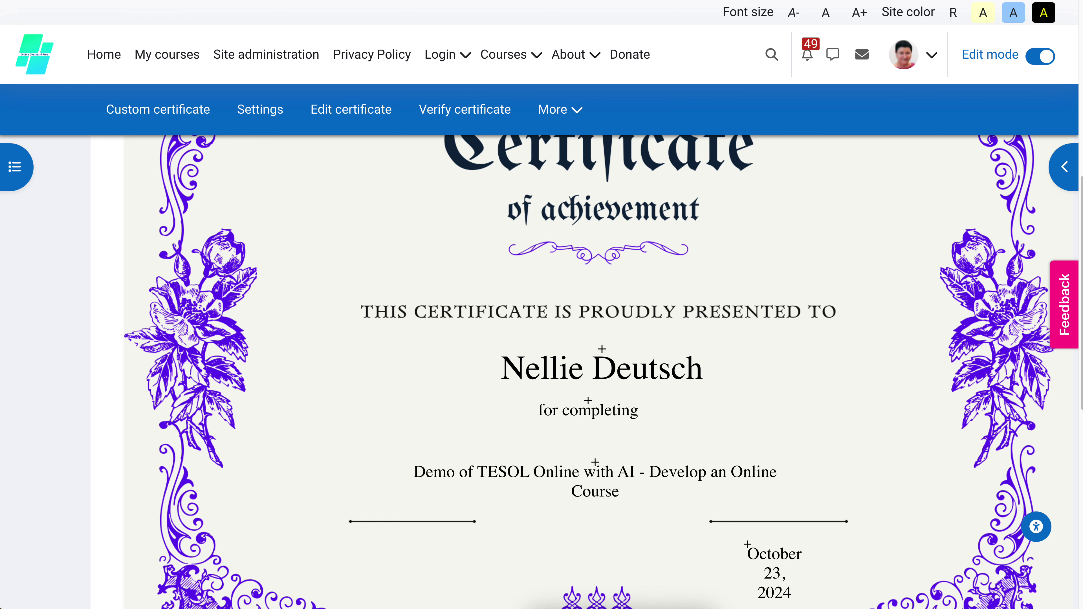
scroll(597, 371, down, 2)
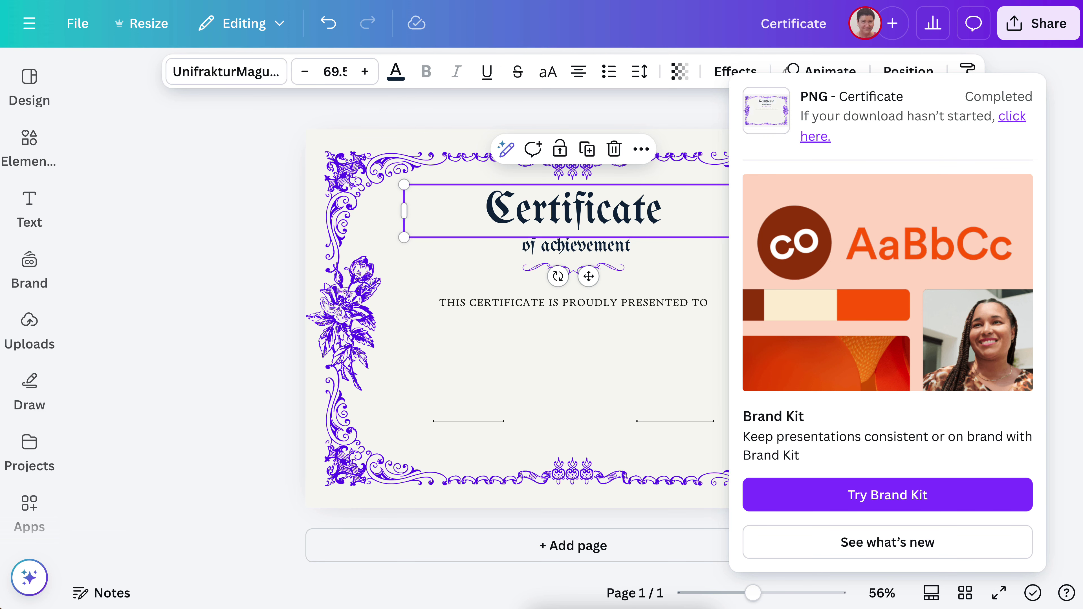
- Switch to the certificate design in Canva and delete both signature lines
key(Escape)
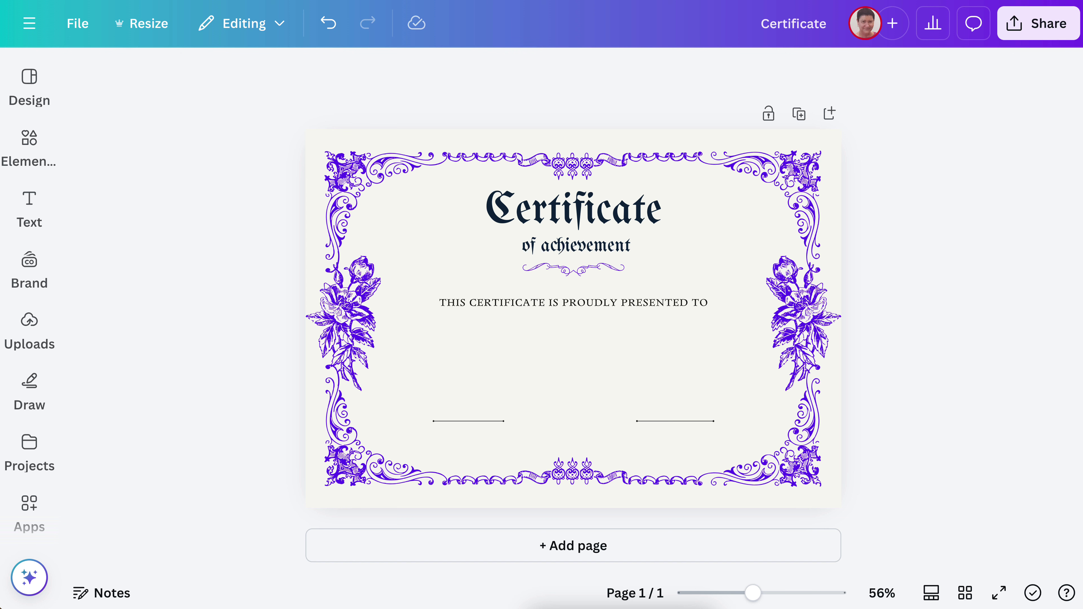
click(675, 421)
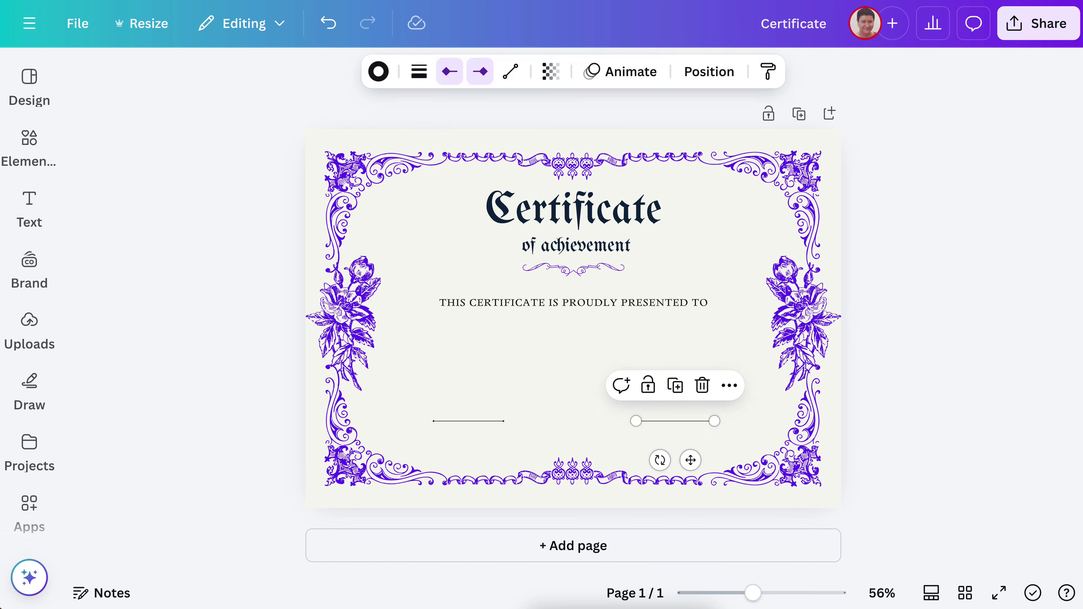
key(Delete)
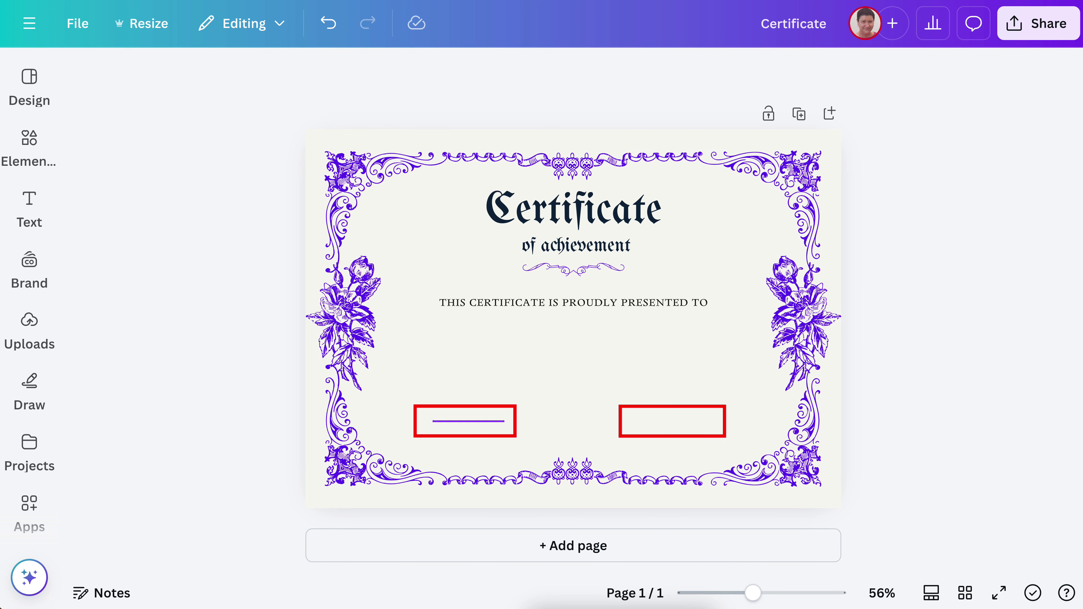
click(467, 421)
key(Delete)
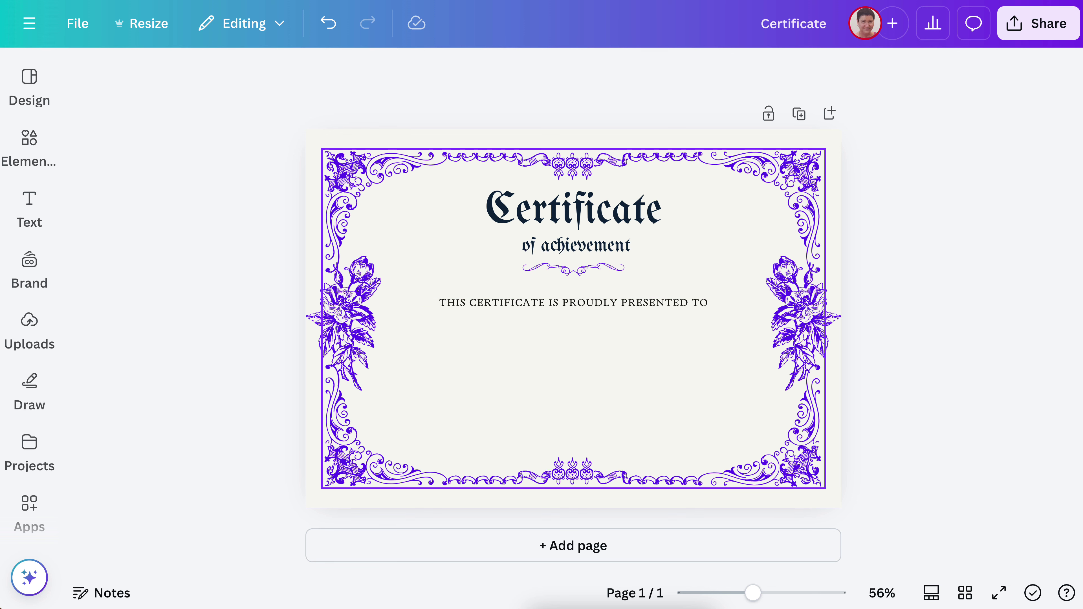
- Replace the subtitle "of achievement" with "of completion"
click(573, 246)
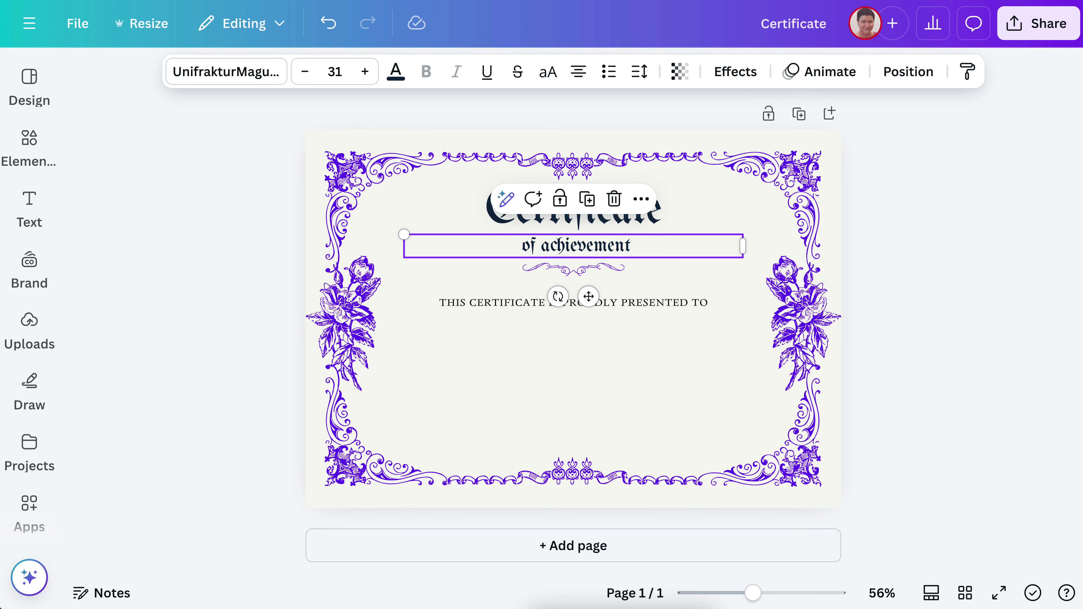
click(573, 246)
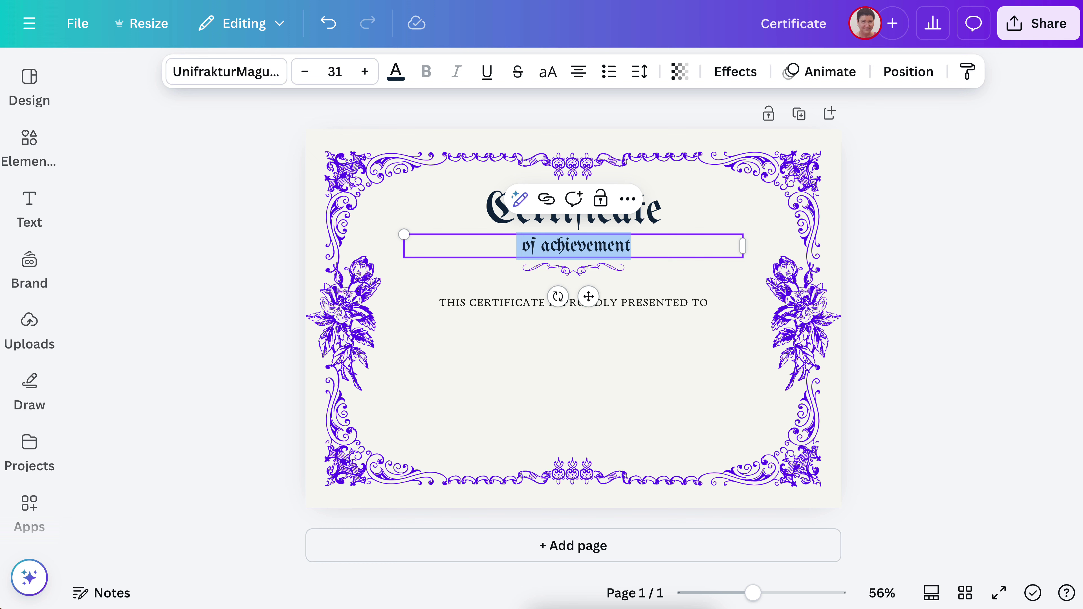
text(of comple)
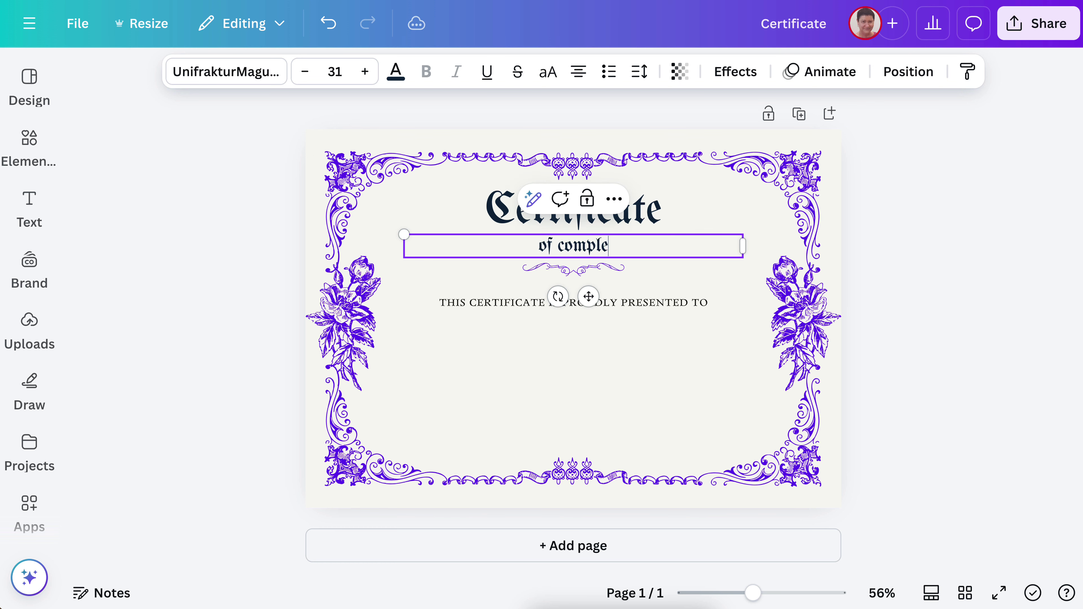
text(tion)
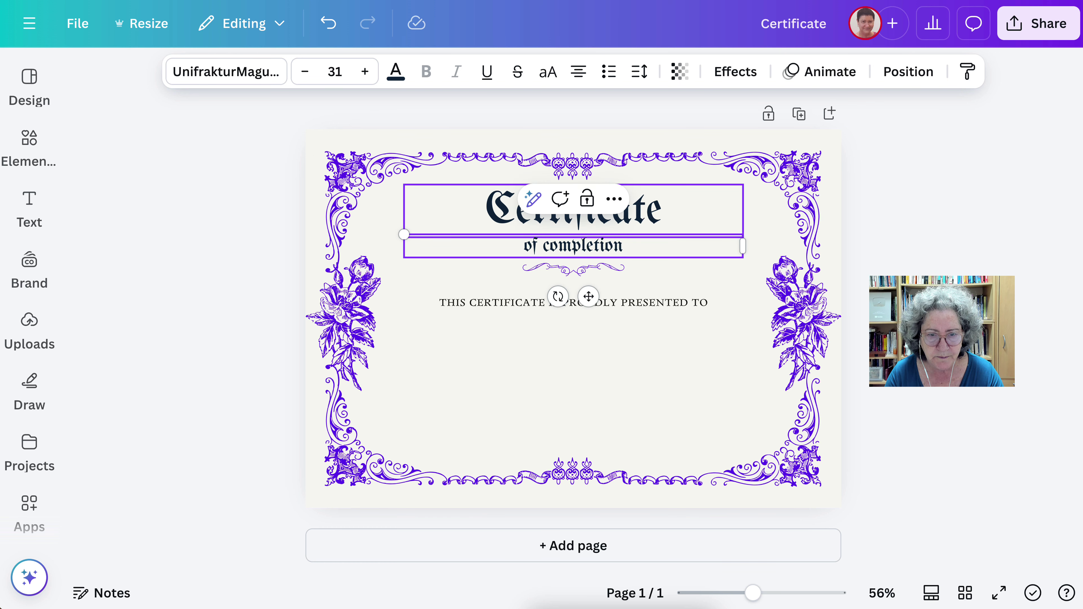
- Change the "Certificate" title and the subtitle to the Libre Baskerville font, and move the subtitle and the ornament beneath it slightly down
click(644, 210)
click(226, 71)
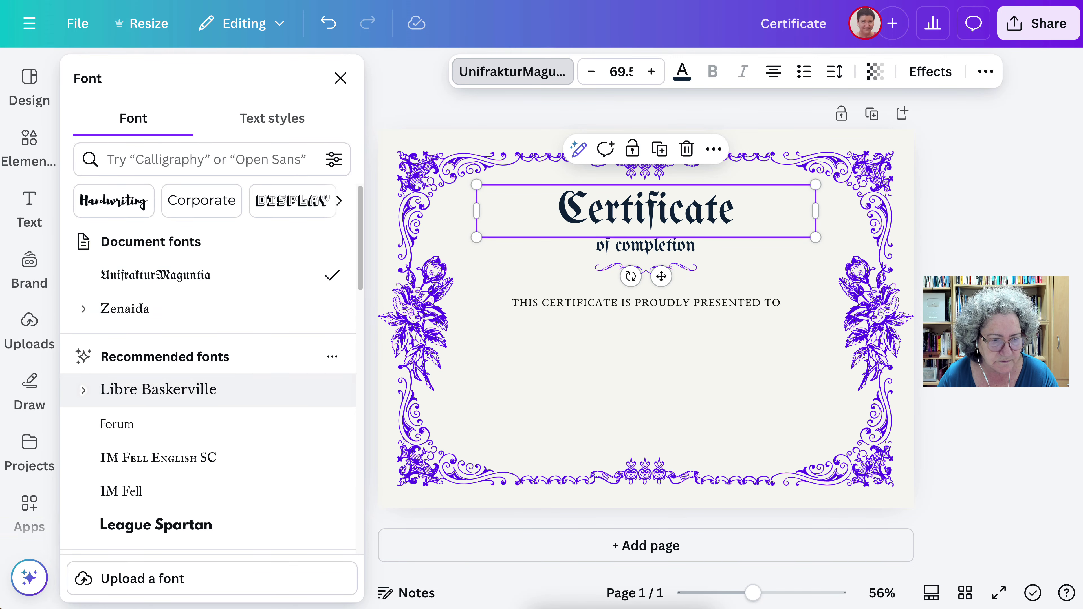
click(158, 389)
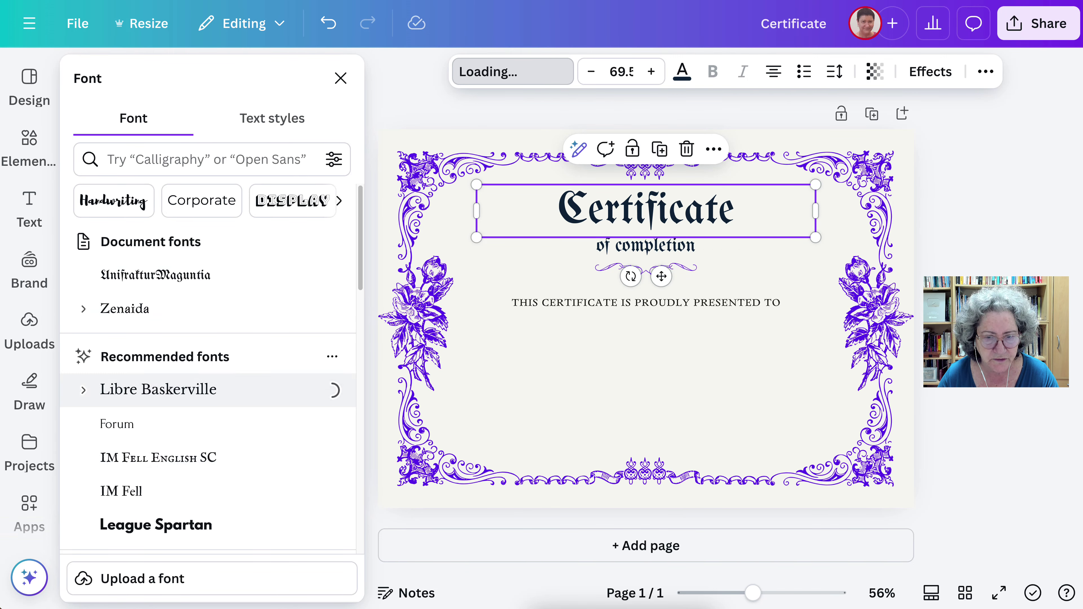
click(645, 246)
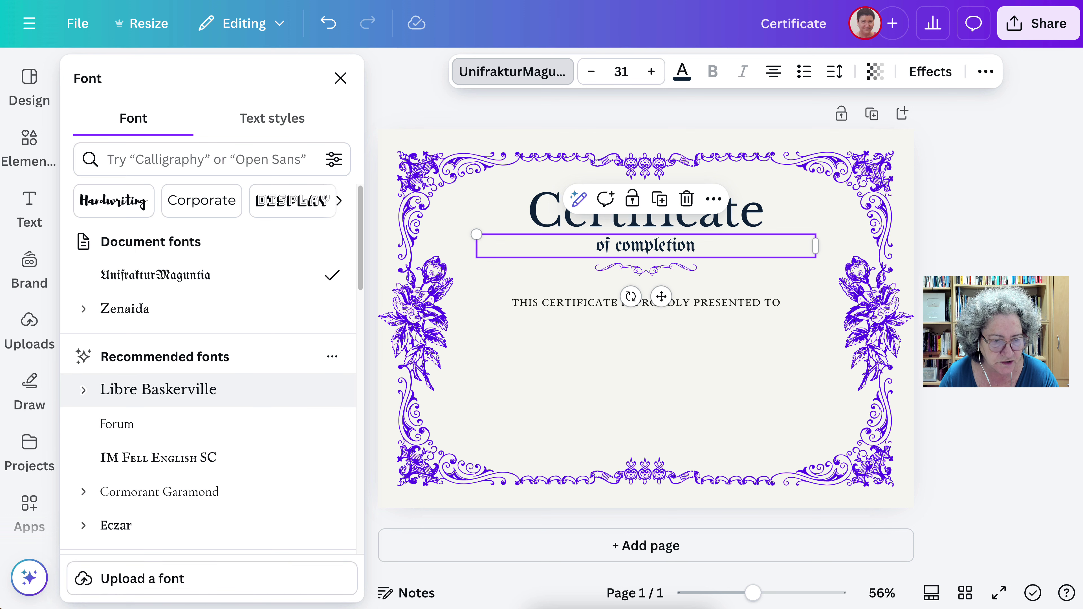
click(157, 389)
click(646, 363)
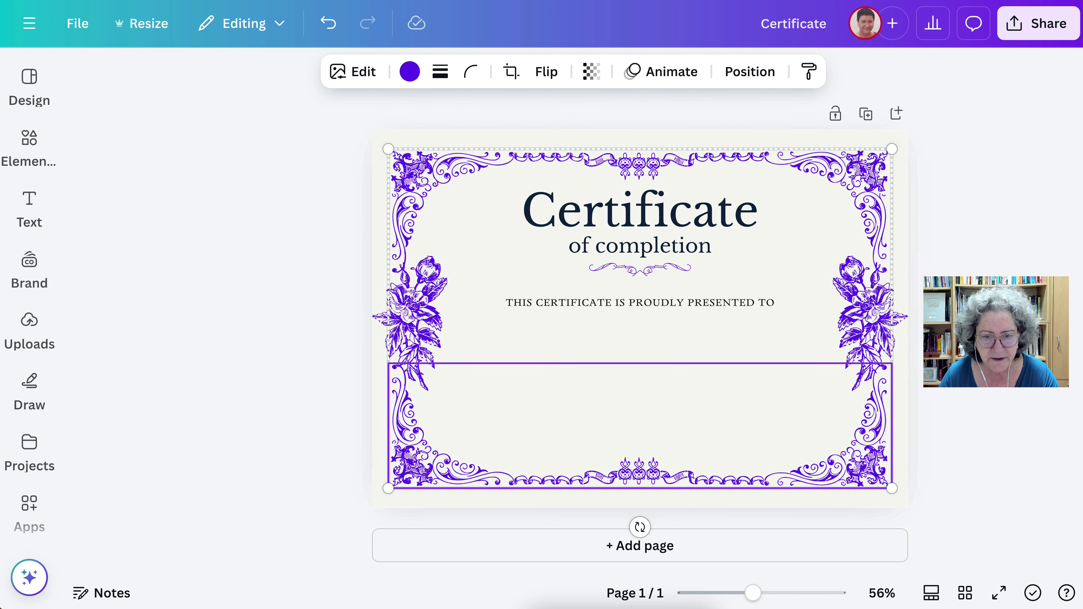
click(573, 250)
drag(573, 269, 573, 276)
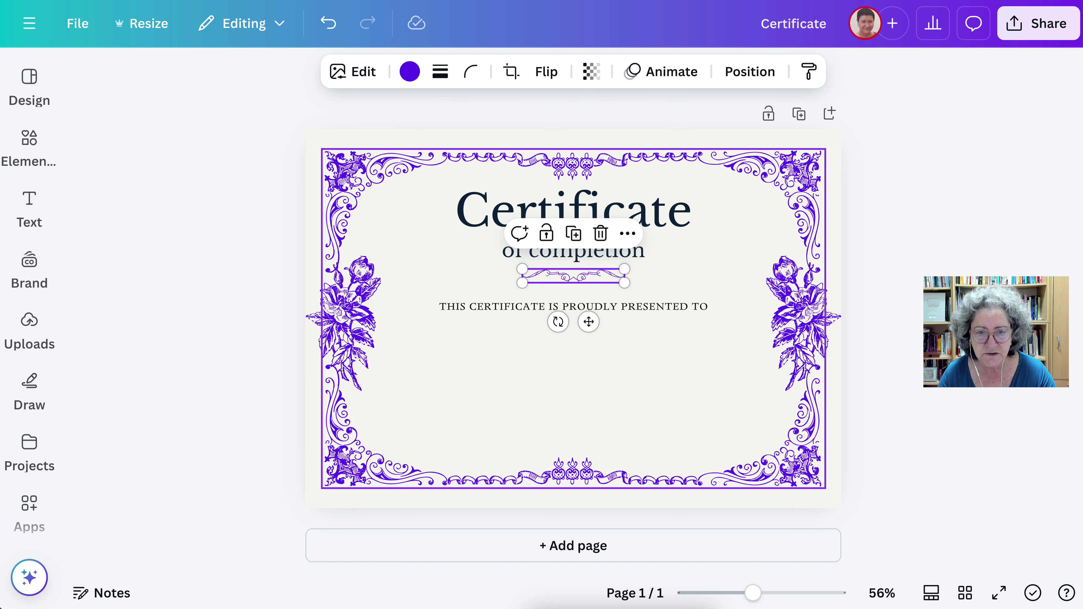
- Recolour the title, the subtitle and the "THIS CERTIFICATE IS PROUDLY PRESENTED TO" line with the border's purple document colour
click(555, 209)
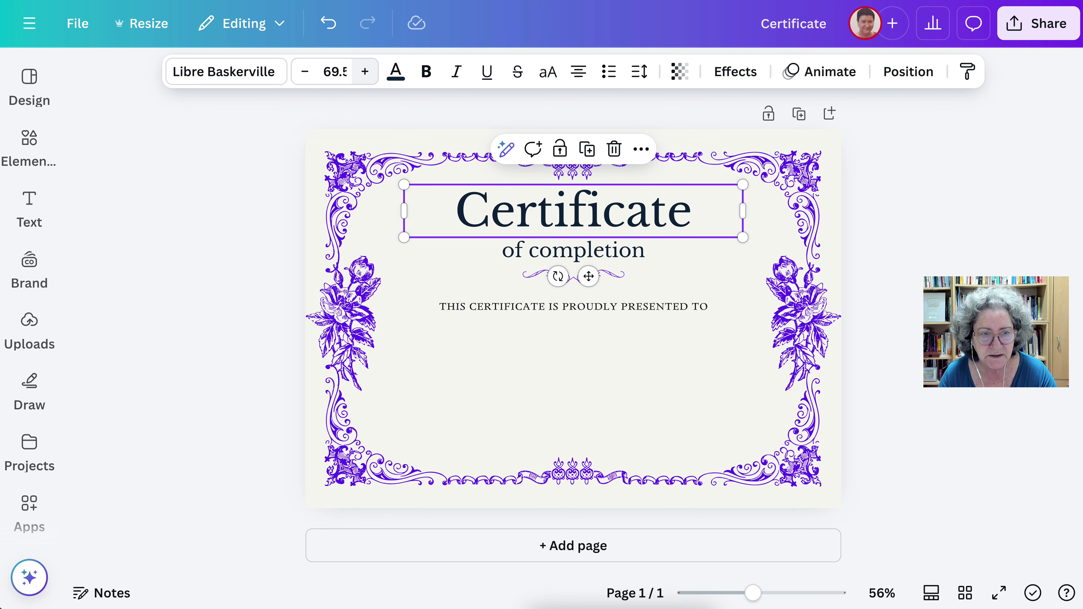
click(395, 71)
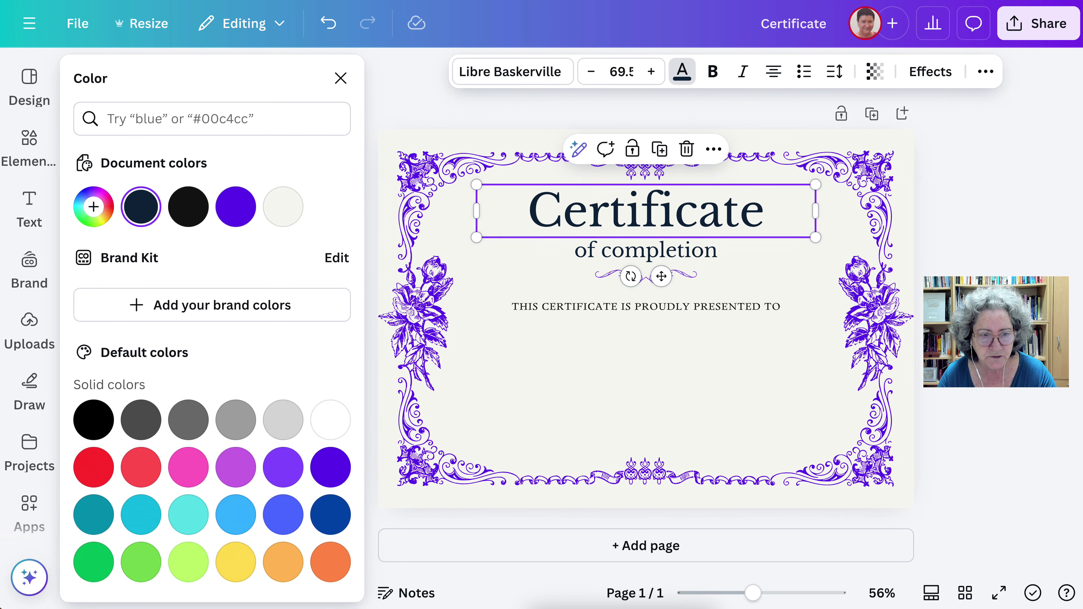
click(231, 206)
click(646, 250)
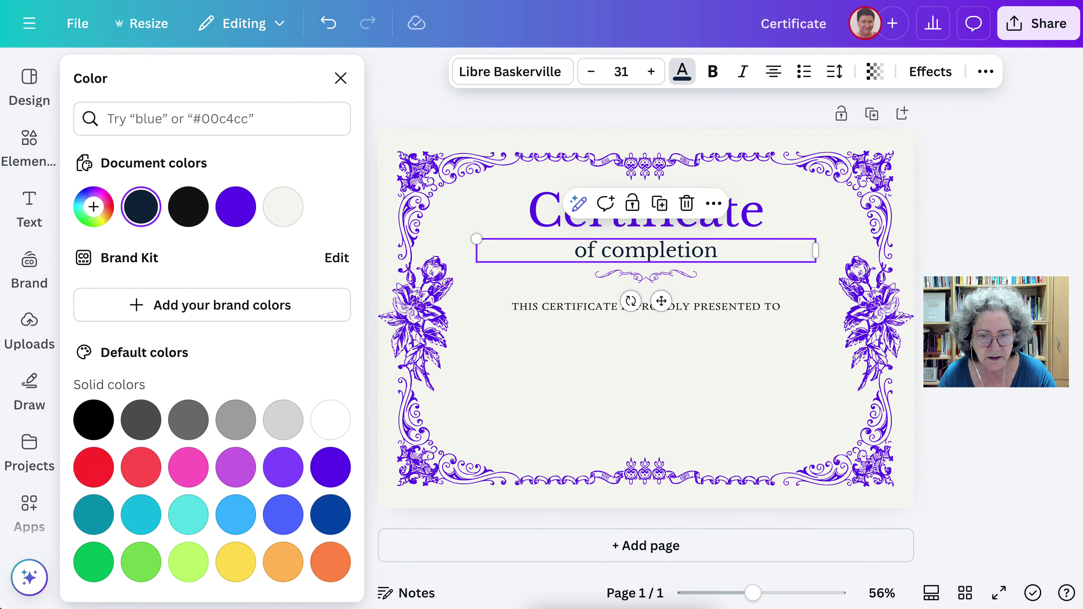
click(646, 306)
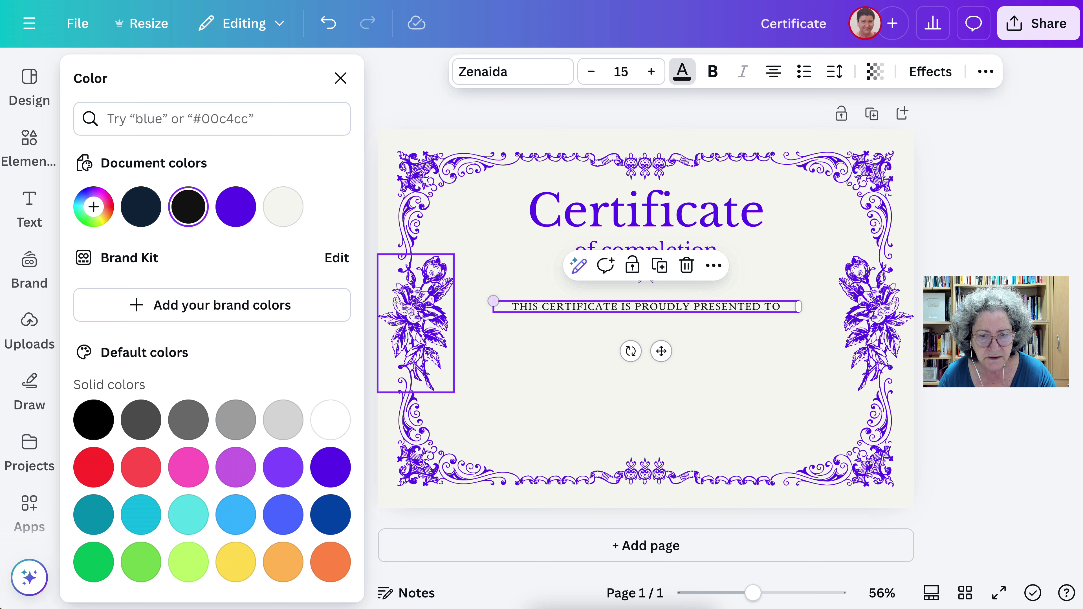
click(235, 206)
click(645, 426)
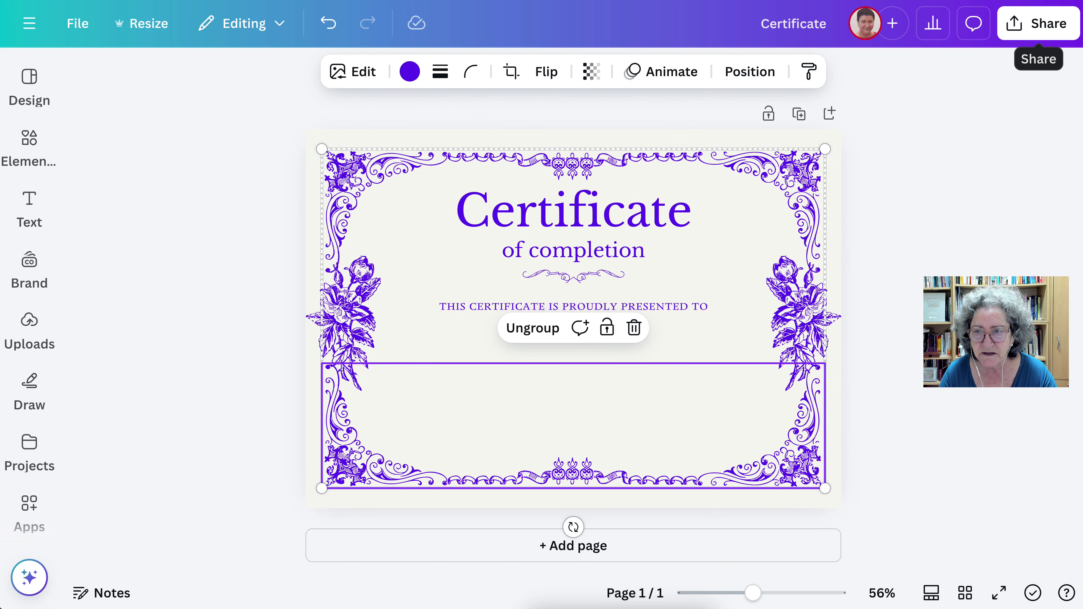
- Download the finished certificate design as a PNG file
click(1039, 24)
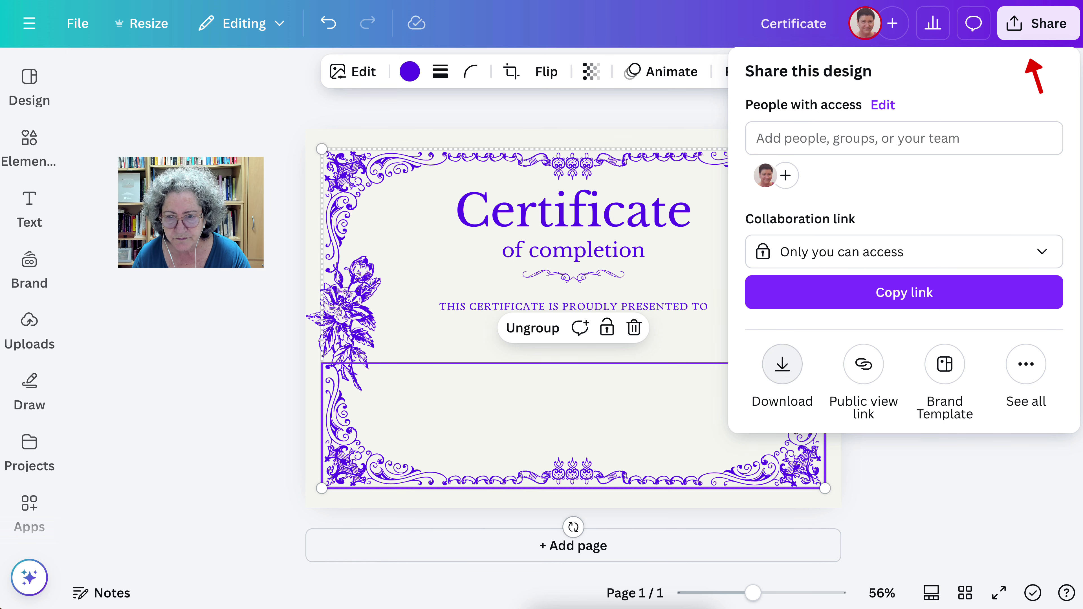
click(782, 364)
click(752, 367)
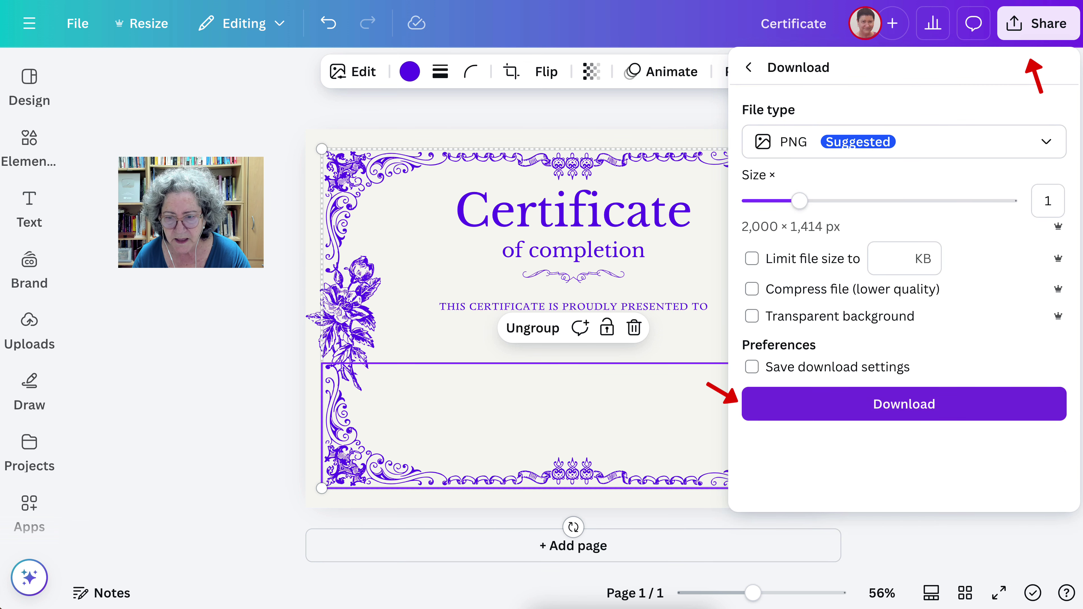
click(903, 404)
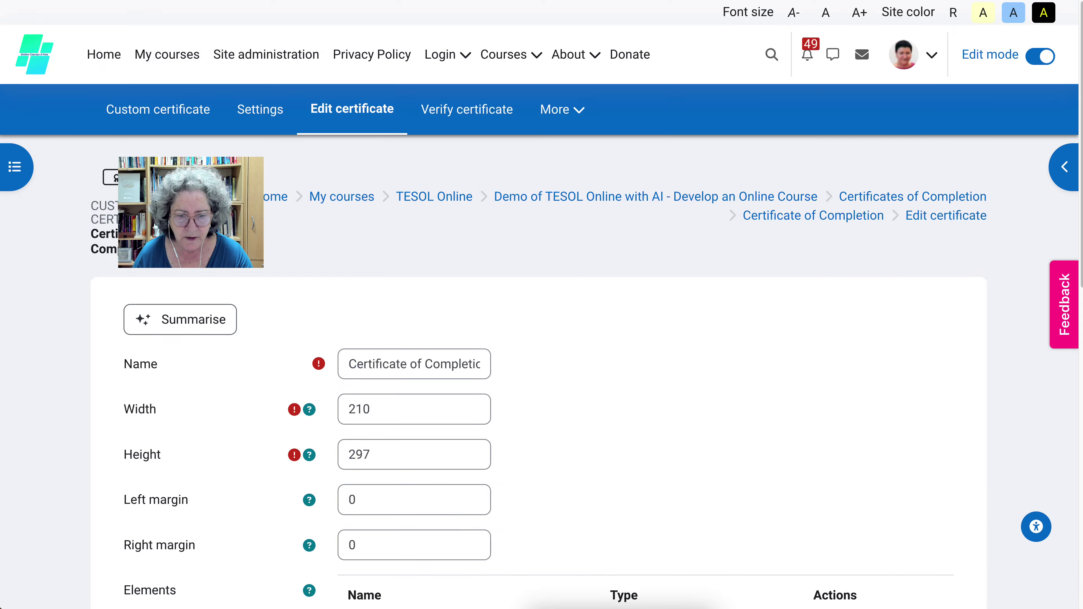
- Switch to Moodle and replace Certificate.png with Certificate (1).png in the Image element's uploaded files, saving the change
scroll(541, 362, down, 8)
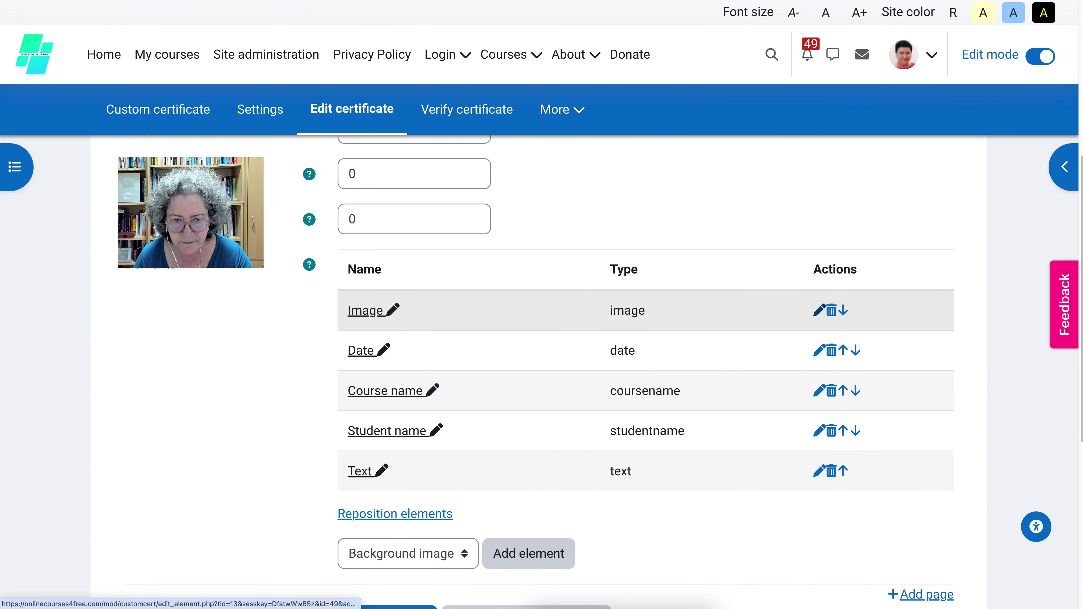
click(392, 310)
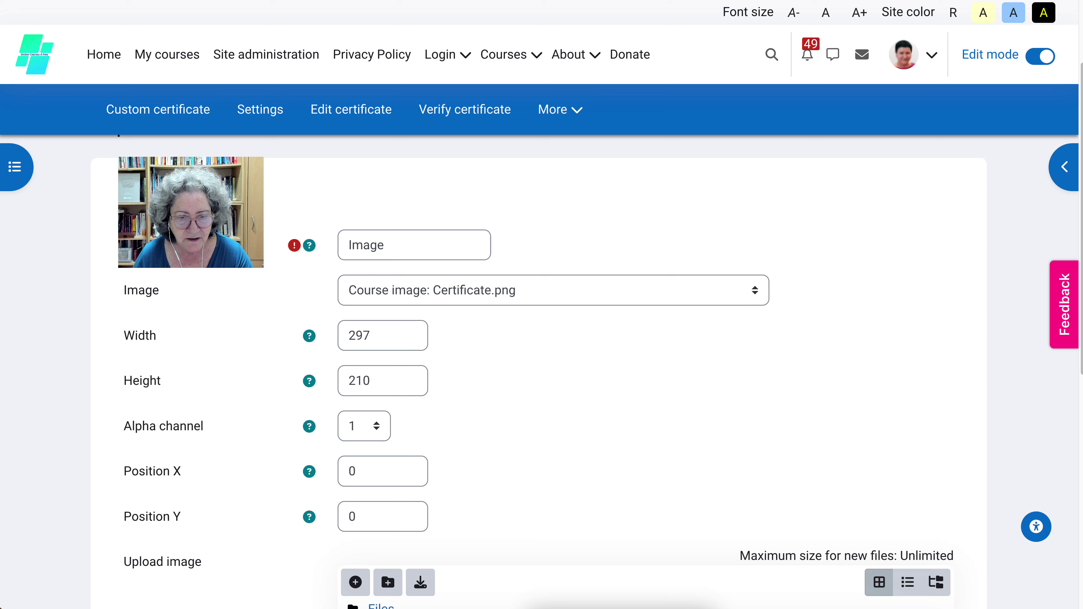
scroll(541, 371, down, 6)
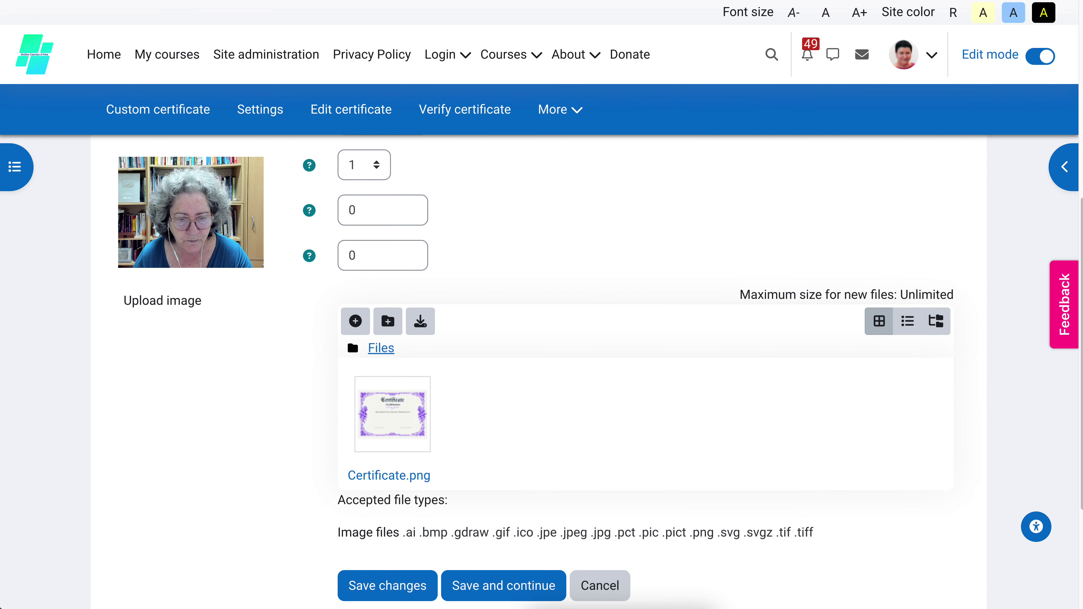
click(393, 414)
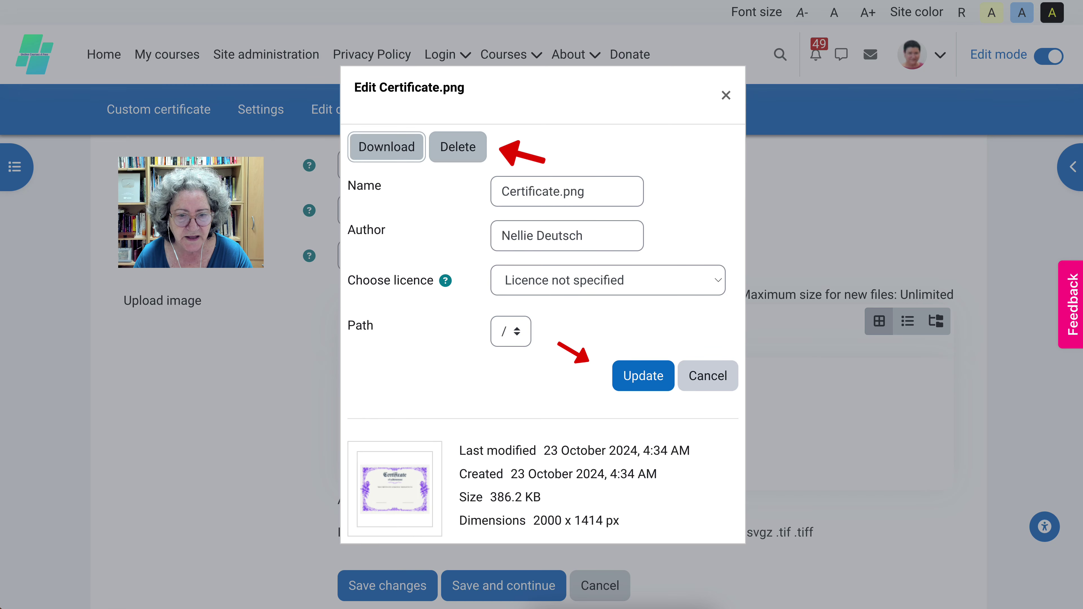
click(458, 147)
click(718, 152)
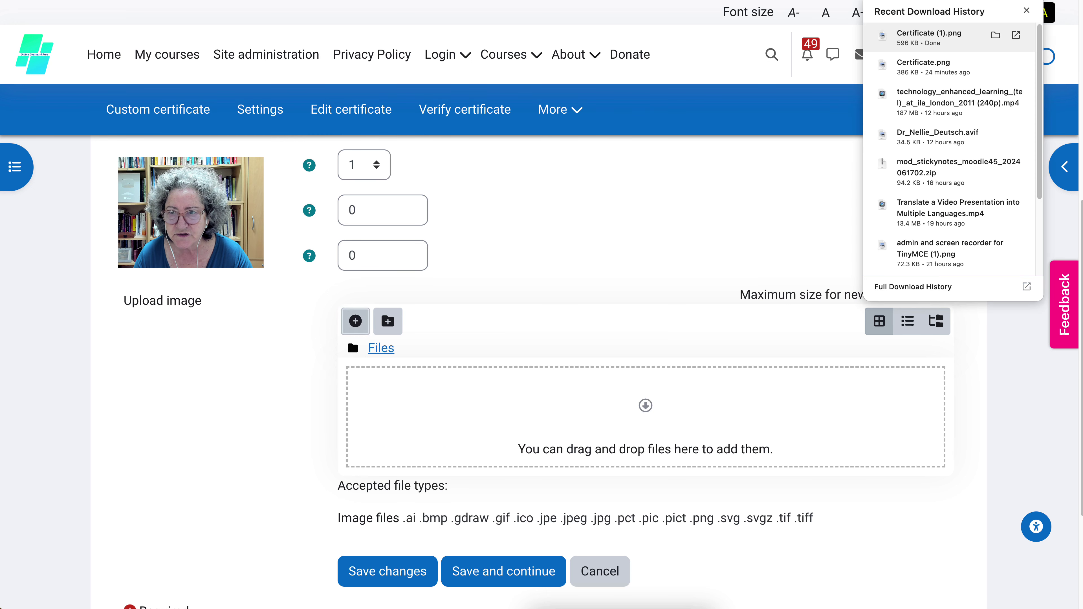
drag(925, 38, 644, 409)
scroll(645, 409, down, 4)
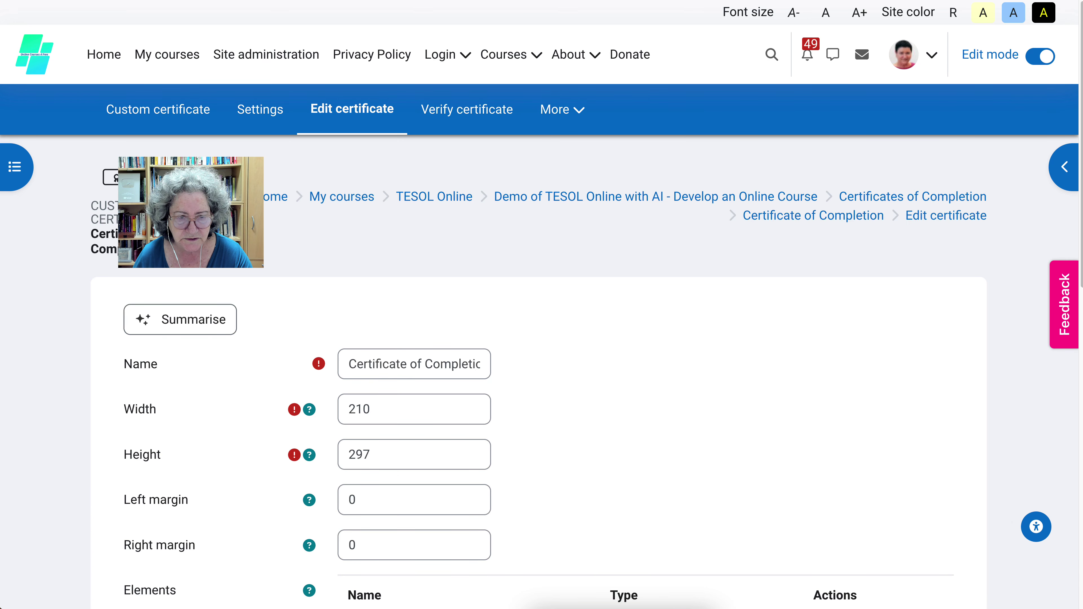
- Examine how the certificate elements are laid out on the repositioning page, and return to the certificate's editing page
scroll(542, 371, down, 10)
scroll(395, 302, down, 1)
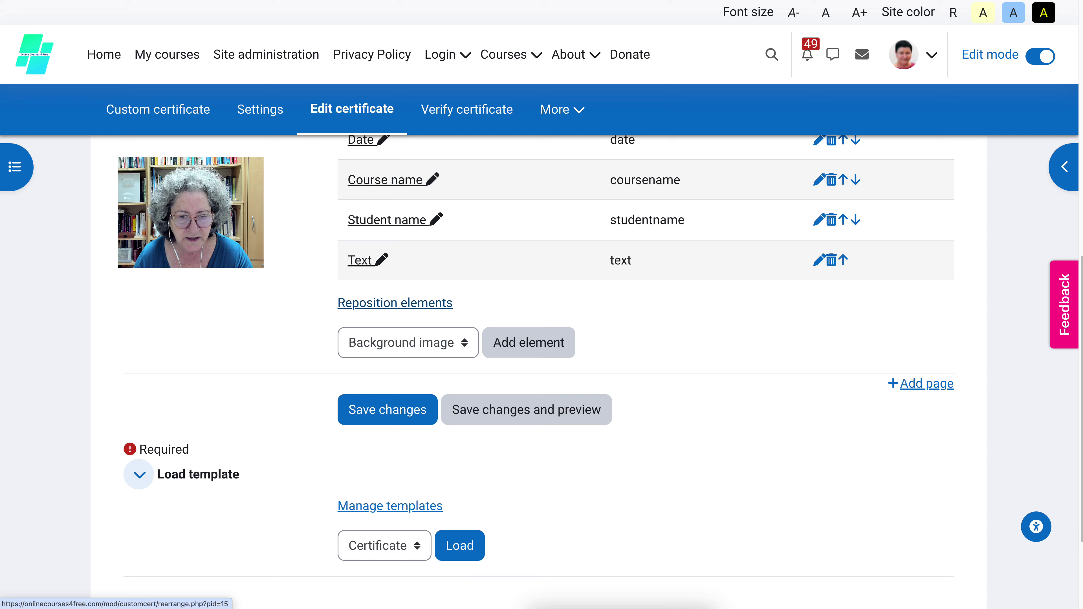
click(395, 302)
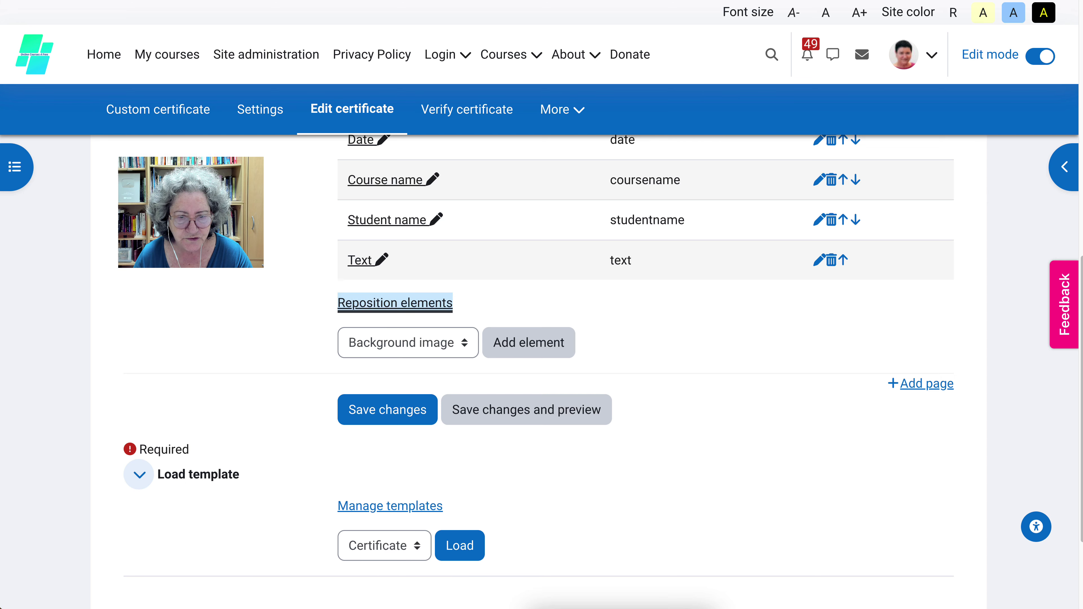
scroll(596, 540, down, 8)
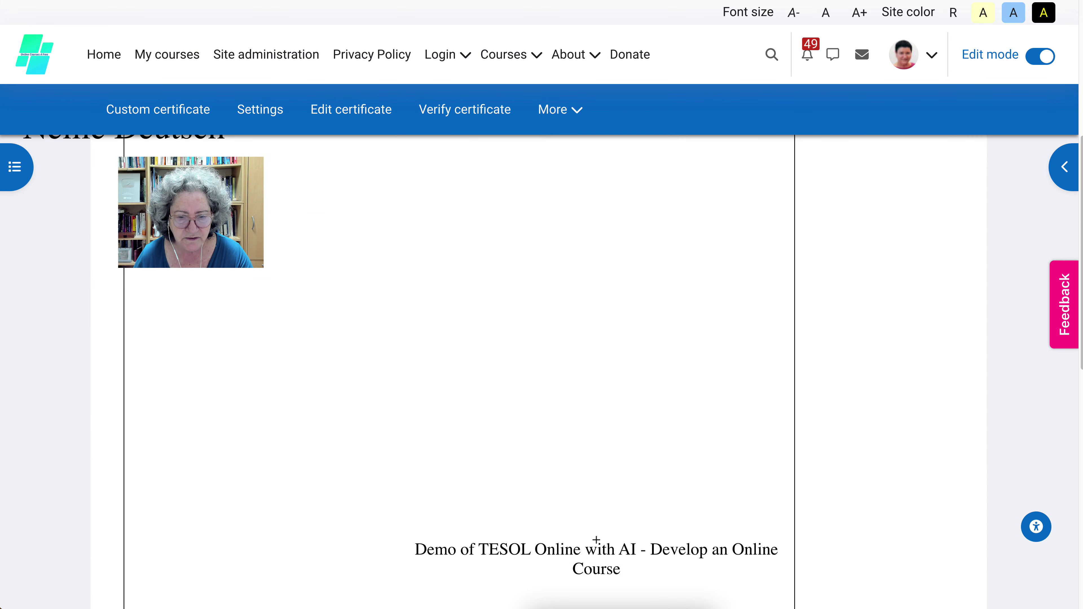
scroll(538, 371, up, 7)
scroll(538, 371, down, 9)
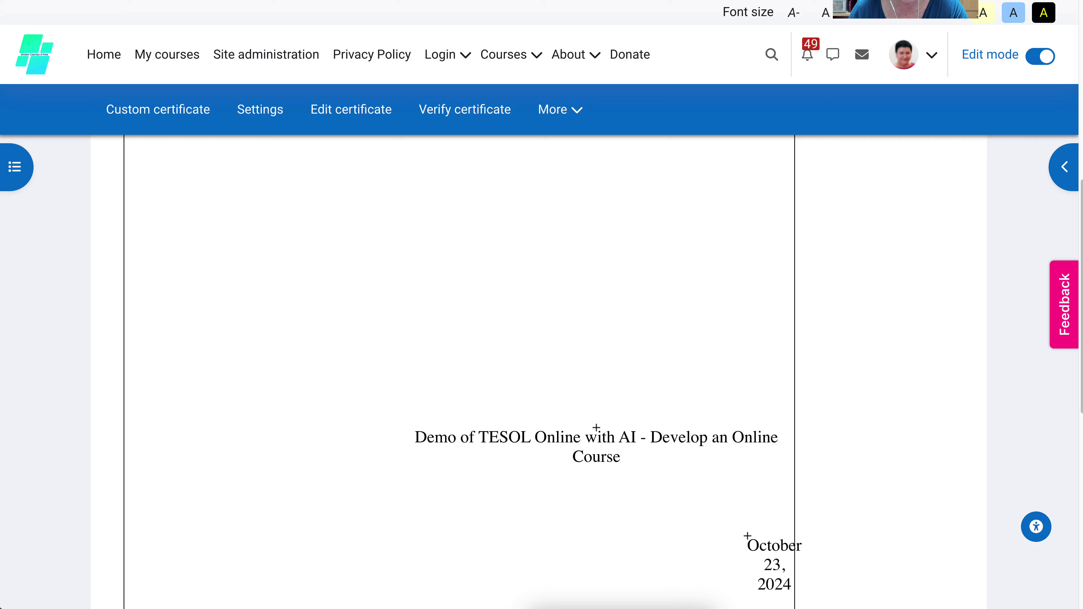
scroll(538, 371, down, 11)
scroll(538, 371, up, 18)
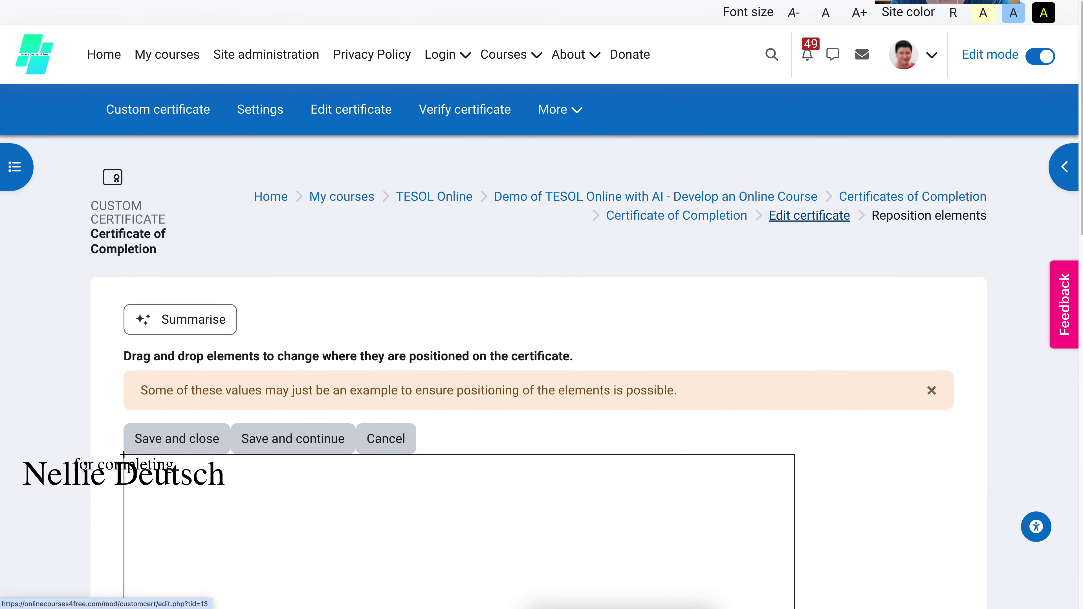
click(808, 216)
key(Return)
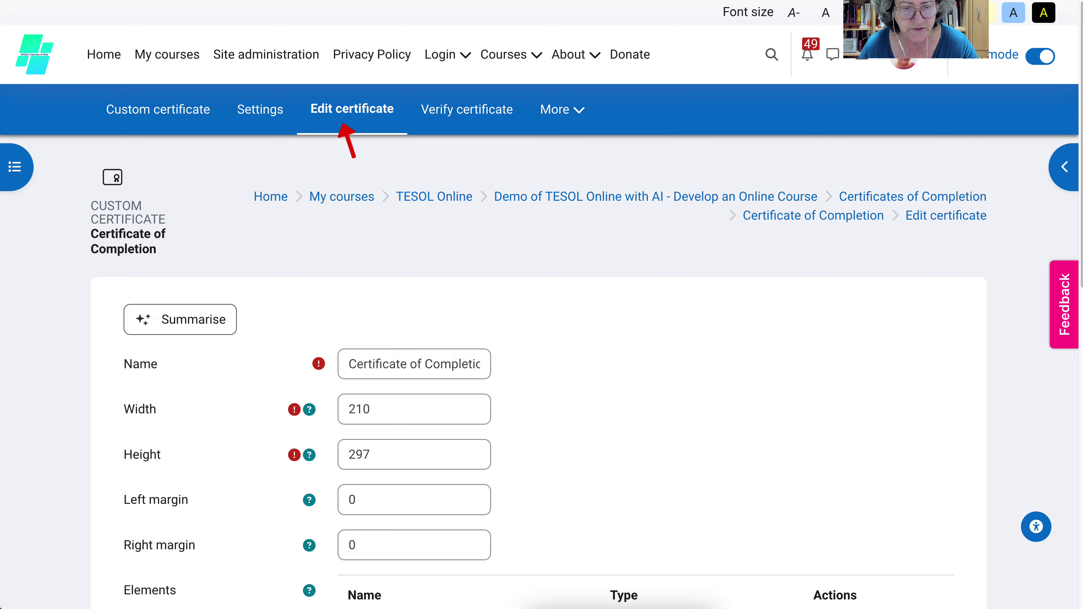
- Set the Image element's picture to "Course image: Certificate (1).png" and save the element
scroll(542, 371, down, 10)
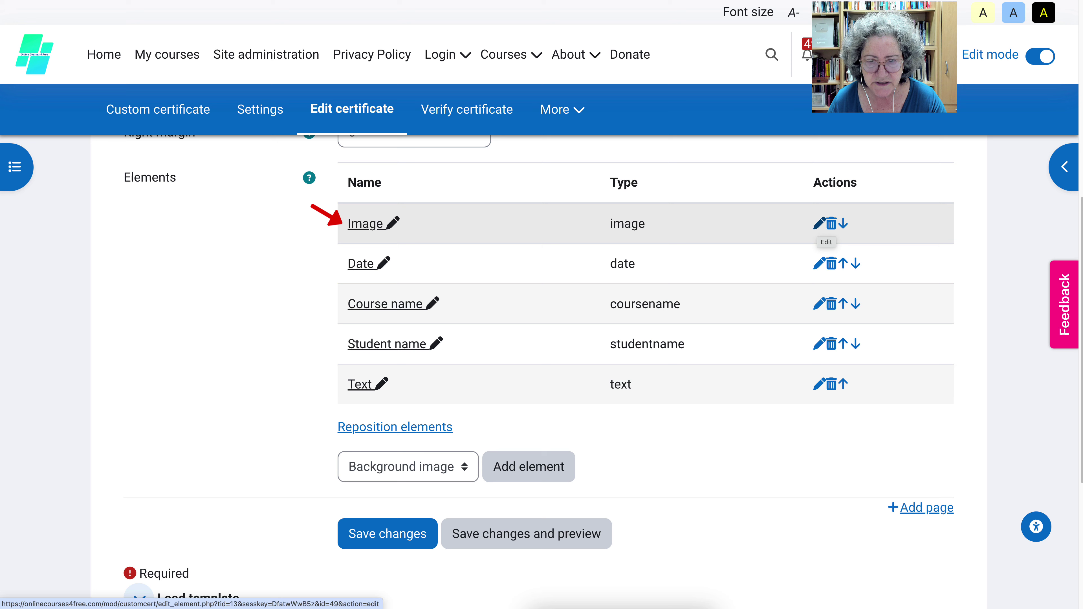
click(819, 223)
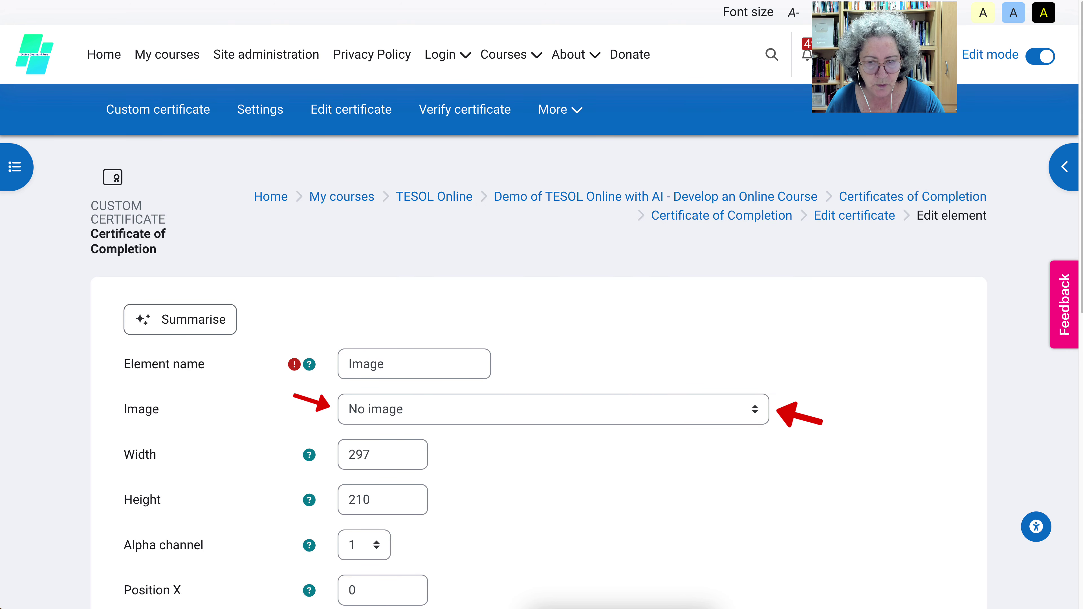
click(553, 408)
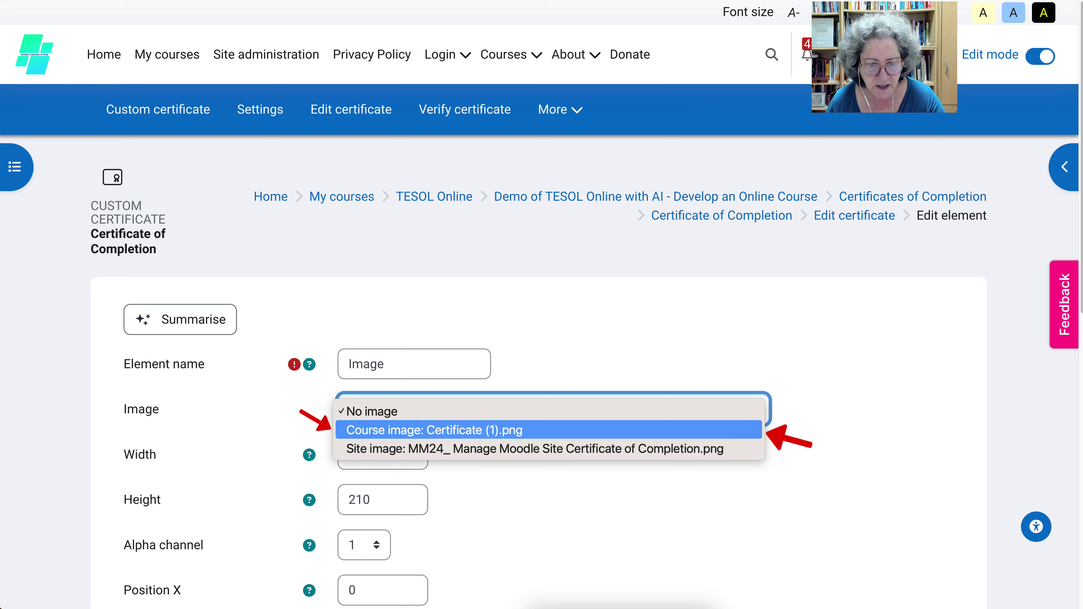
click(427, 430)
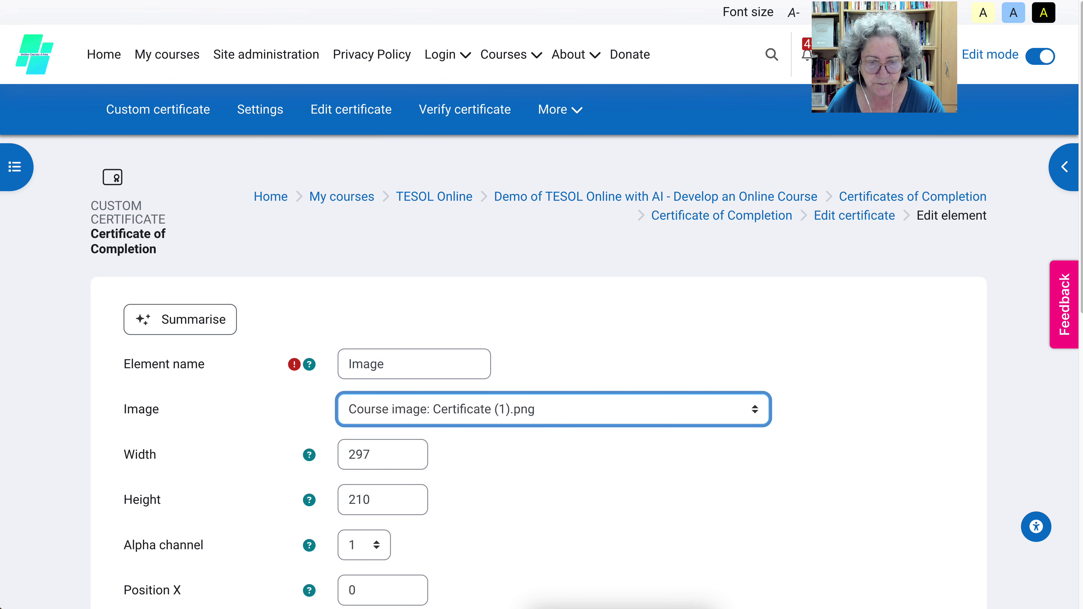
scroll(541, 371, down, 10)
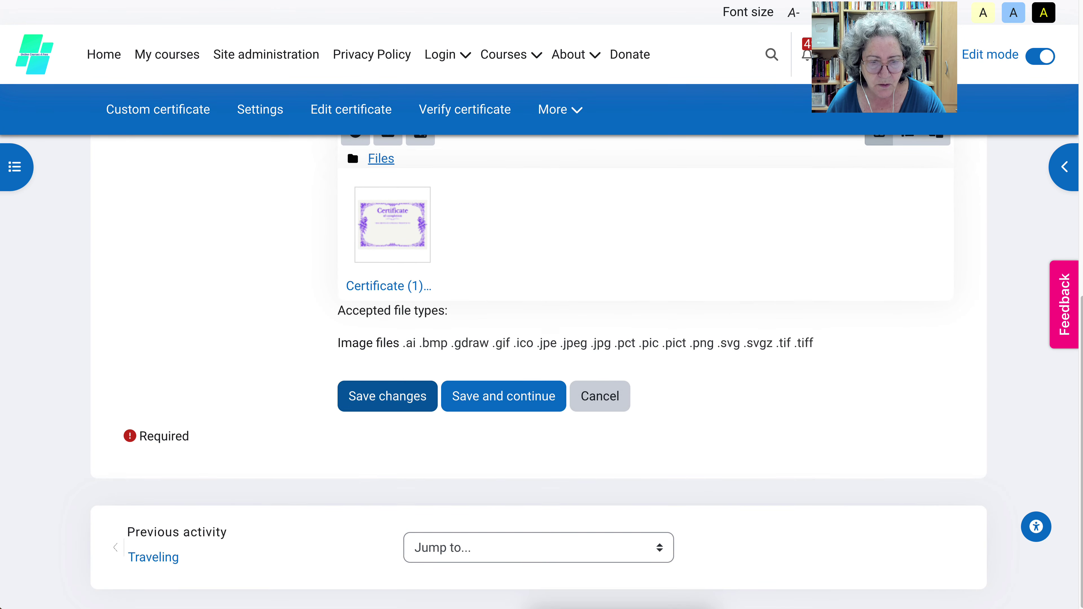
click(387, 396)
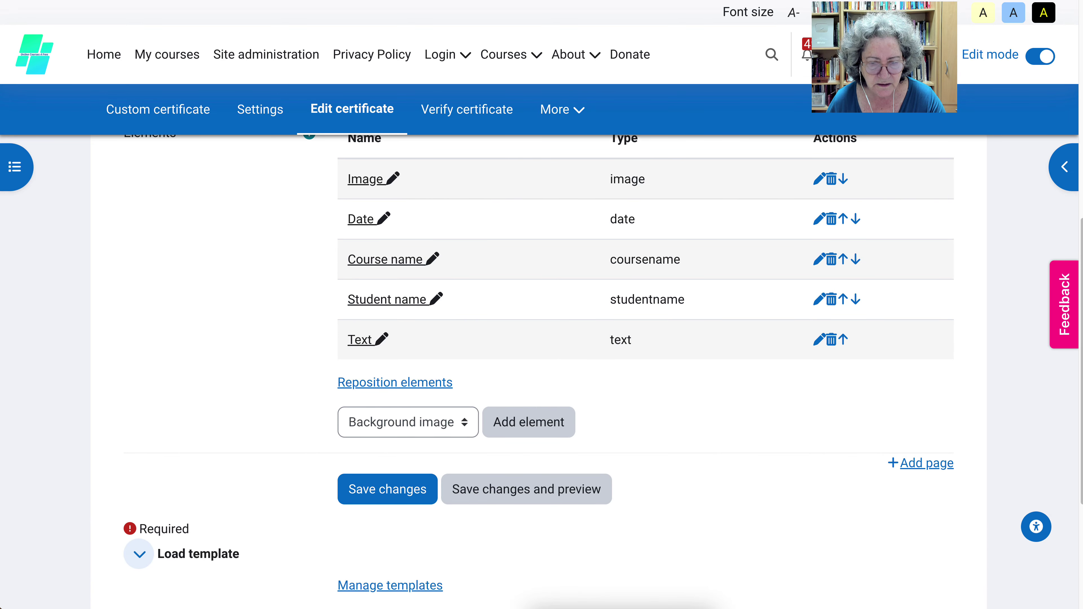
- Reposition the student name centrally beneath "THIS CERTIFICATE IS PROUDLY PRESENTED TO", with the "for completing" text directly below it
click(394, 382)
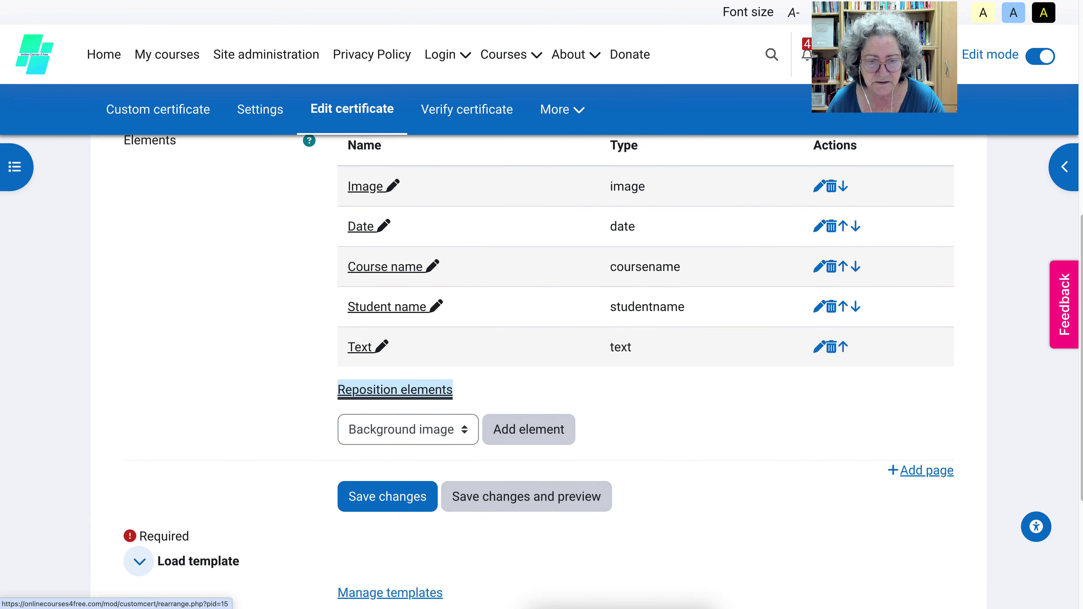
scroll(542, 371, down, 9)
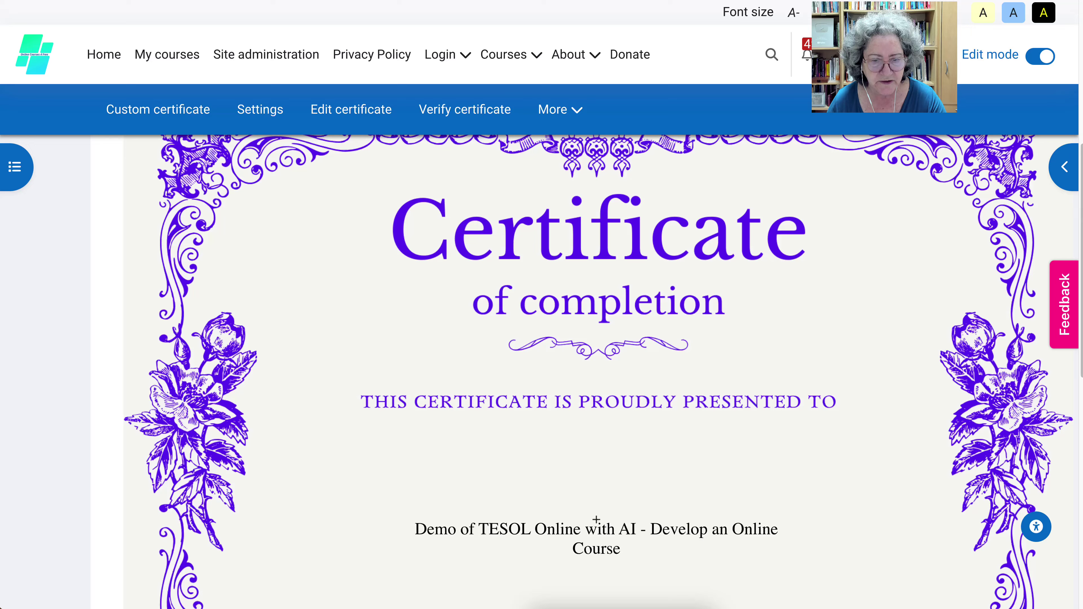
scroll(542, 371, up, 2)
drag(183, 212, 579, 547)
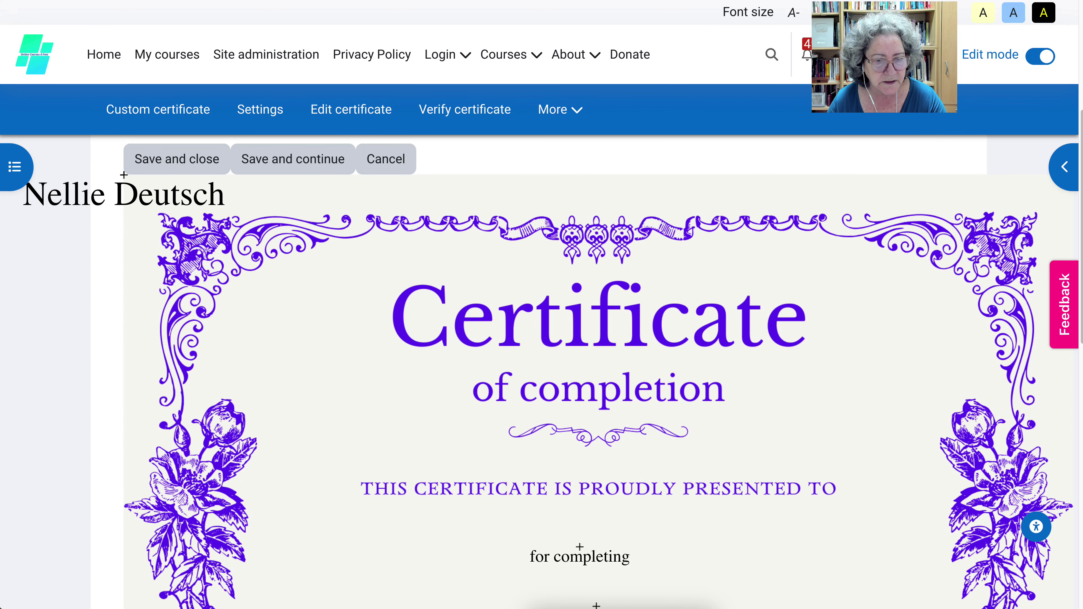
drag(124, 175, 599, 507)
drag(580, 556, 587, 589)
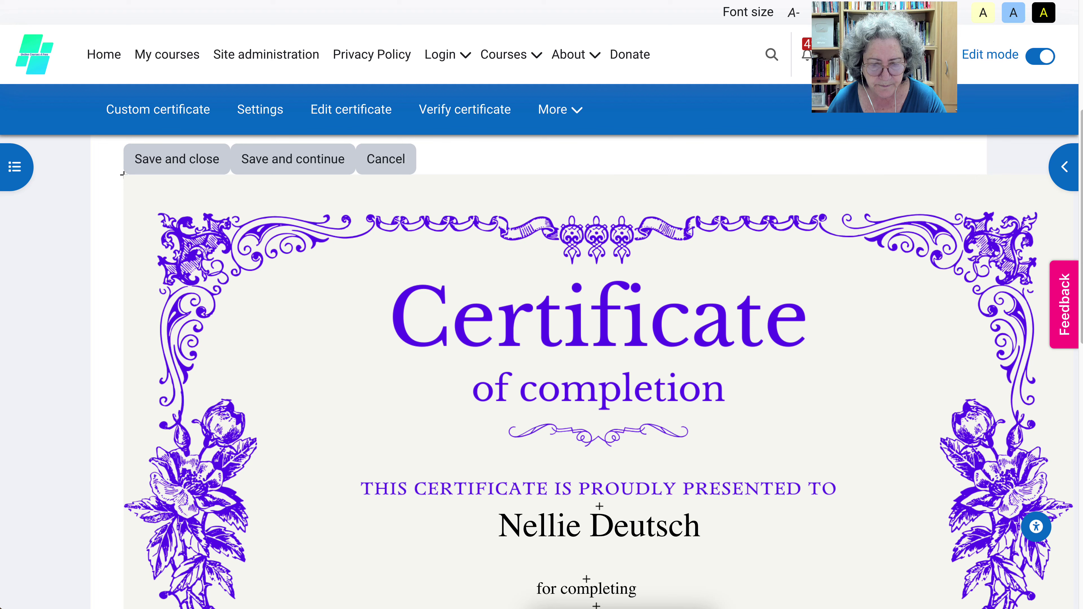
drag(599, 526, 597, 550)
- Move the course name lower beneath "for completing" and shift the date slightly inward from the certificate's right side
scroll(597, 371, down, 7)
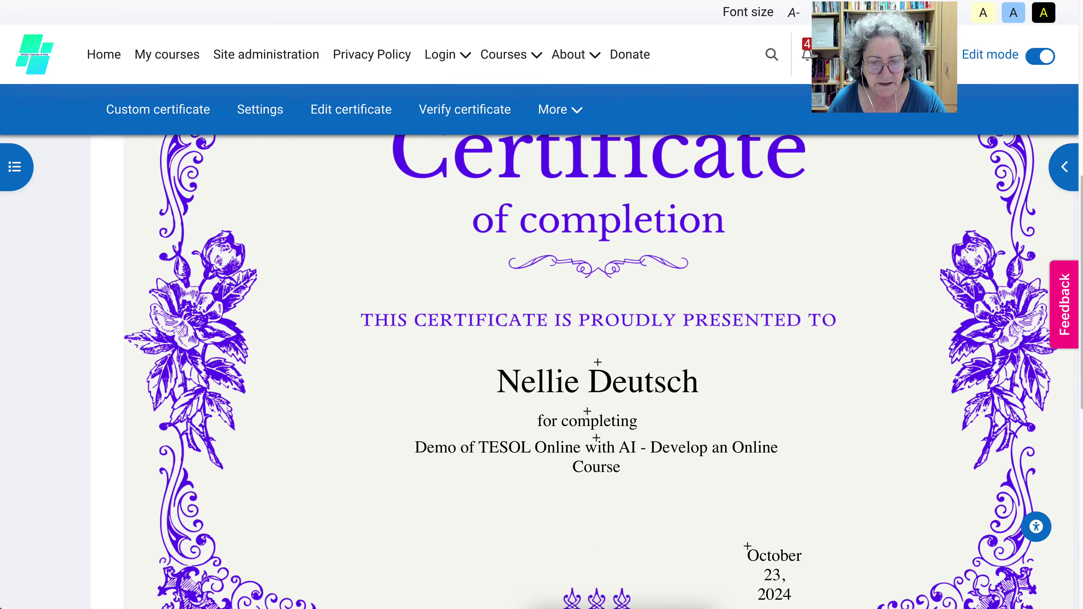
drag(596, 321, 590, 320)
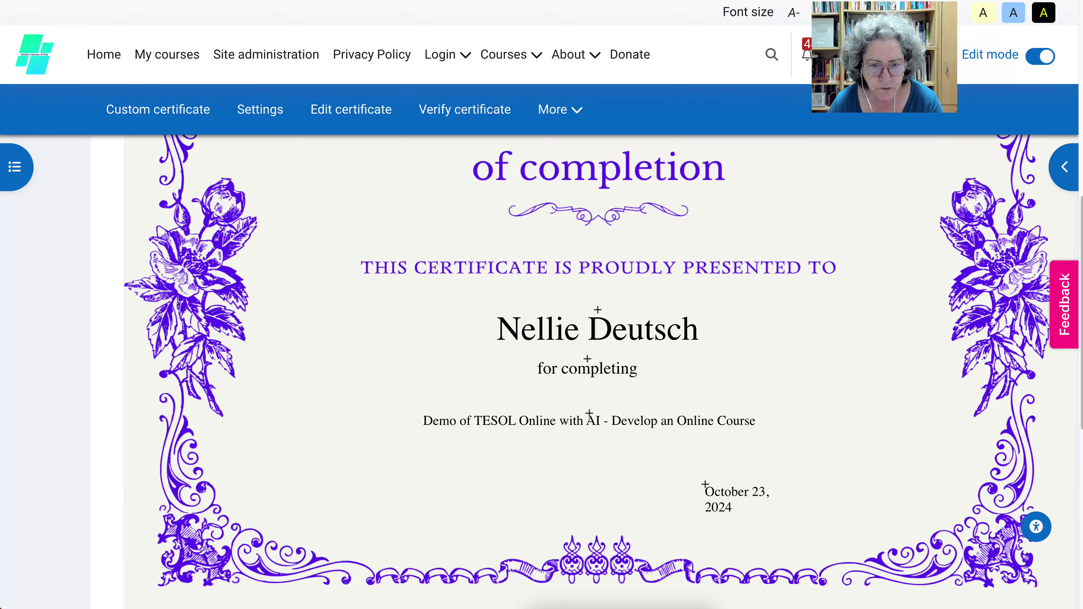
scroll(597, 371, up, 6)
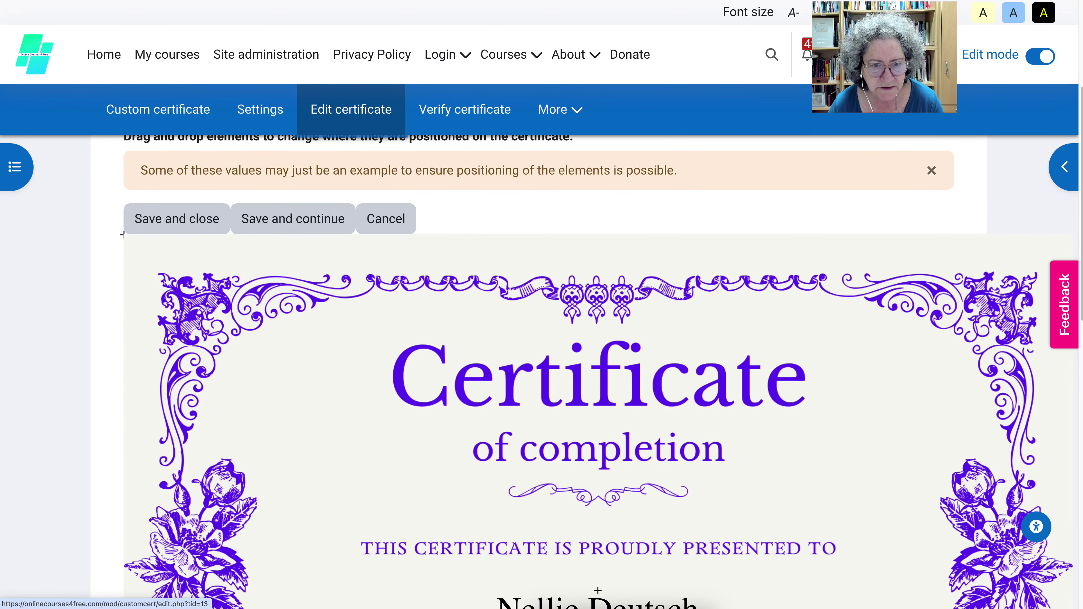
- Return to editing the certificate and add a Teacher name element with its default settings
click(341, 128)
scroll(542, 371, down, 10)
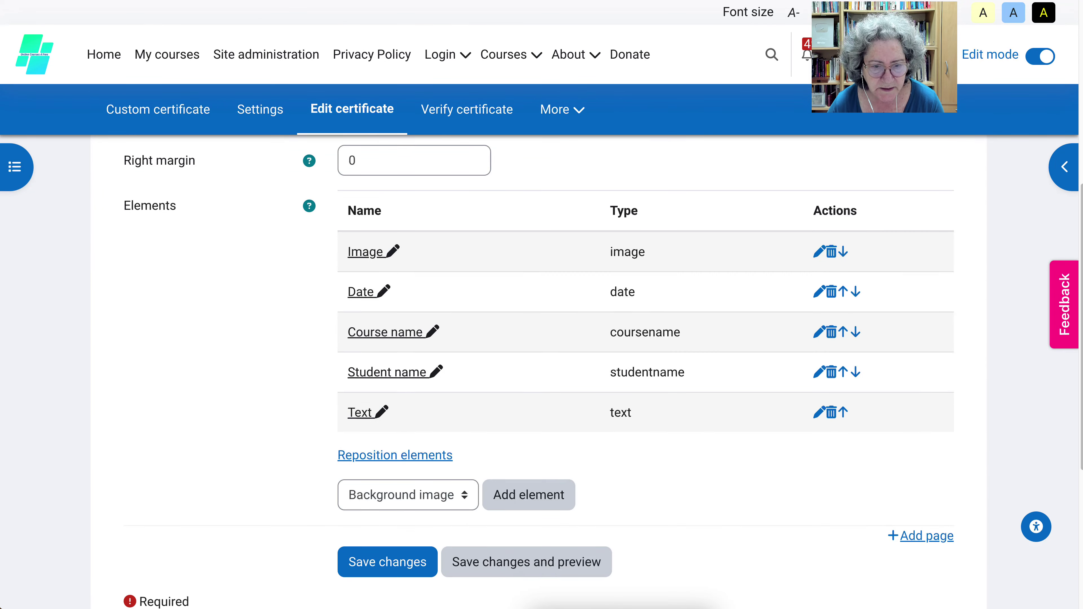
scroll(539, 371, down, 1)
click(407, 464)
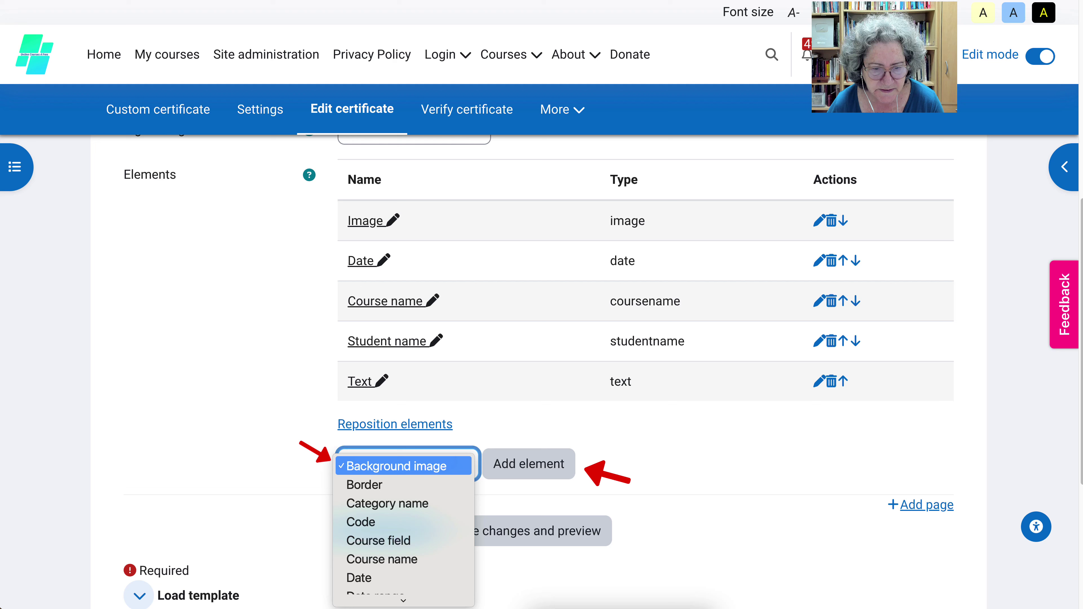
scroll(403, 486, down, 5)
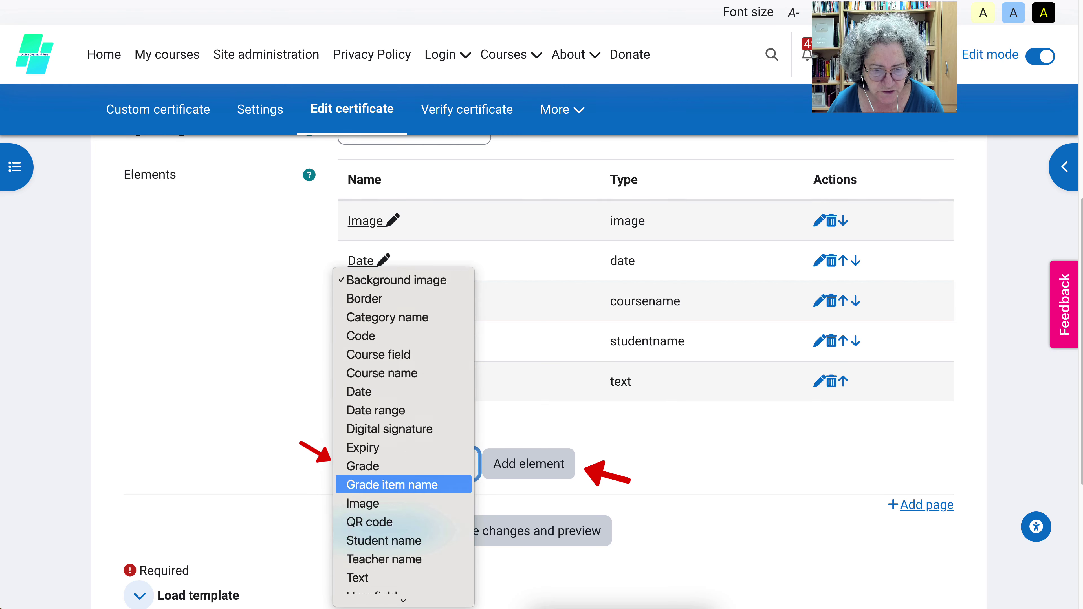
click(384, 539)
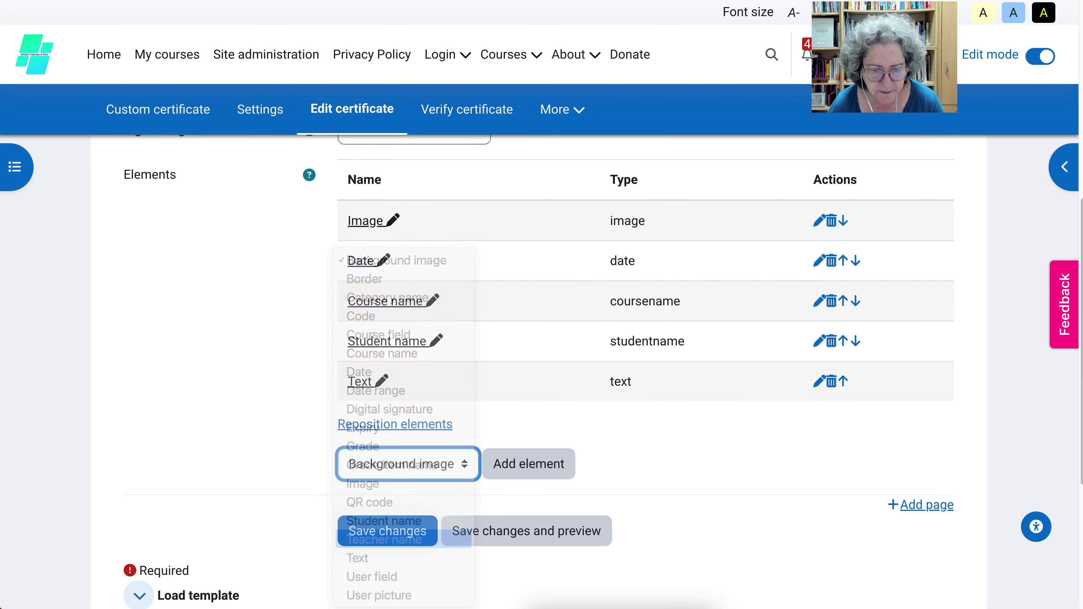
click(528, 463)
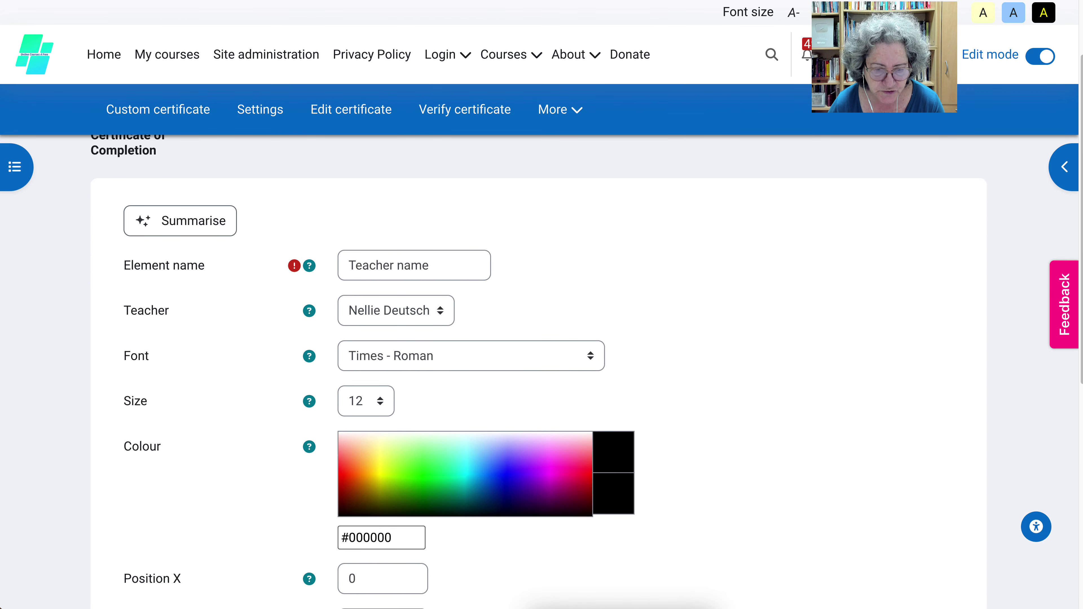
scroll(541, 371, down, 8)
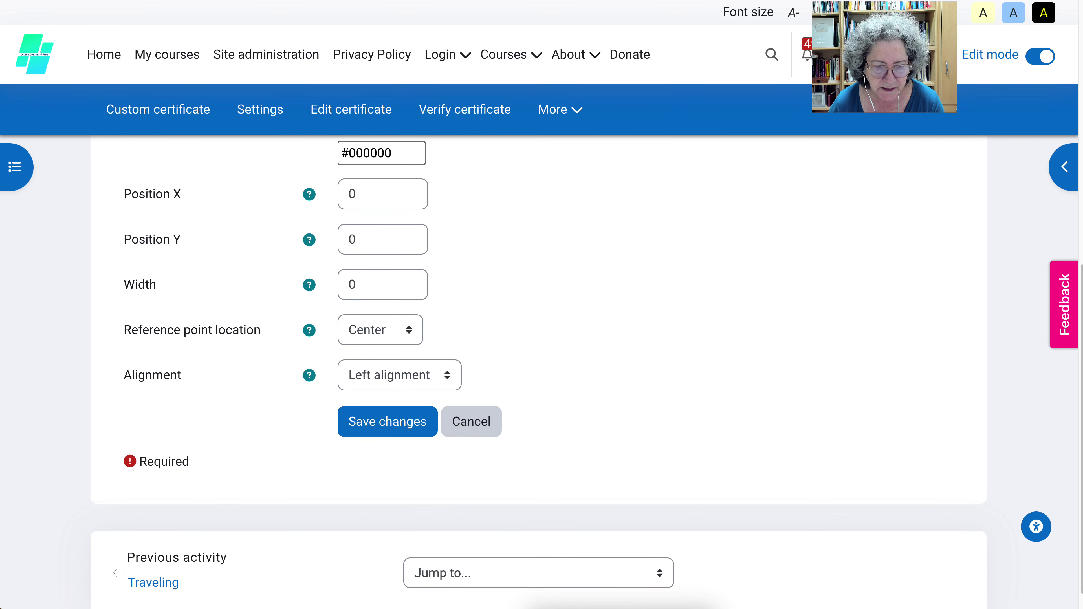
click(387, 426)
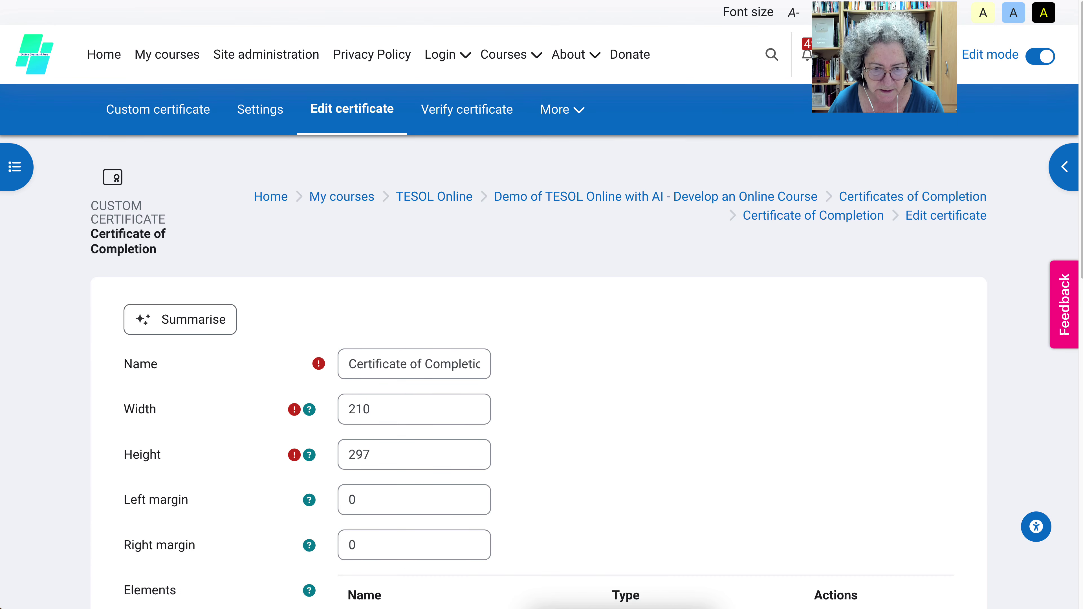
- Open element repositioning and place the student name centrally beneath "THIS CERTIFICATE IS PROUDLY PRESENTED TO", with the "for completing" text under it
scroll(541, 372, down, 8)
scroll(541, 371, down, 1)
click(394, 457)
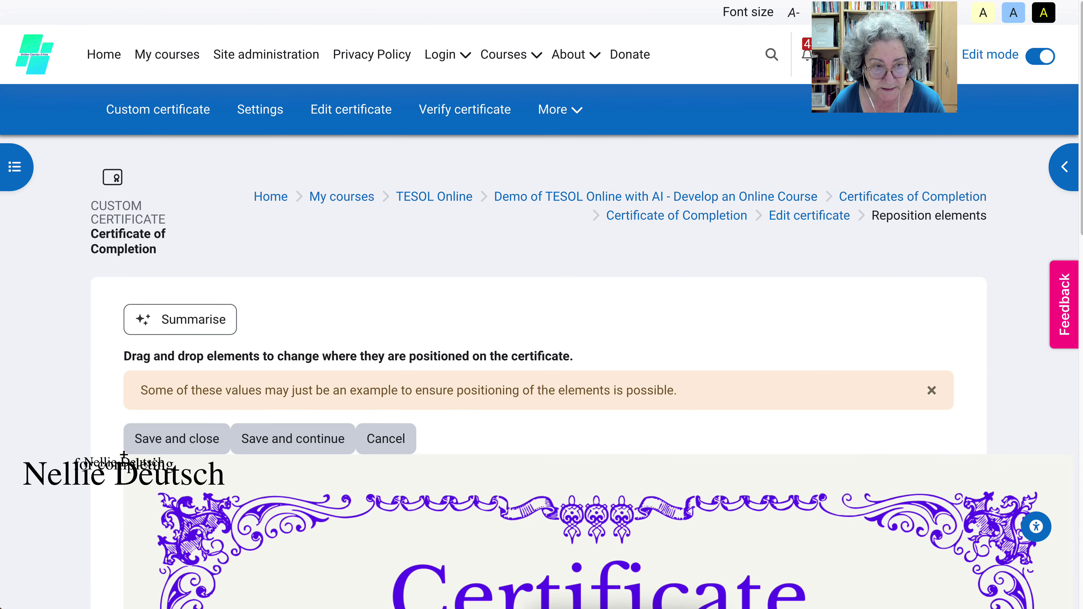
scroll(123, 204, down, 5)
scroll(124, 204, down, 1)
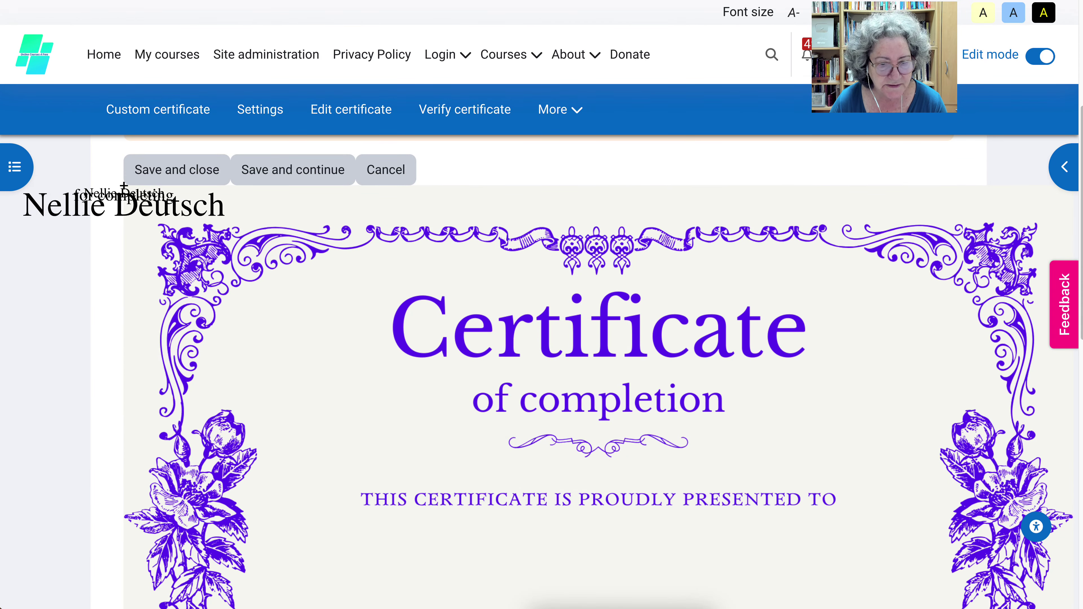
drag(526, 520, 600, 582)
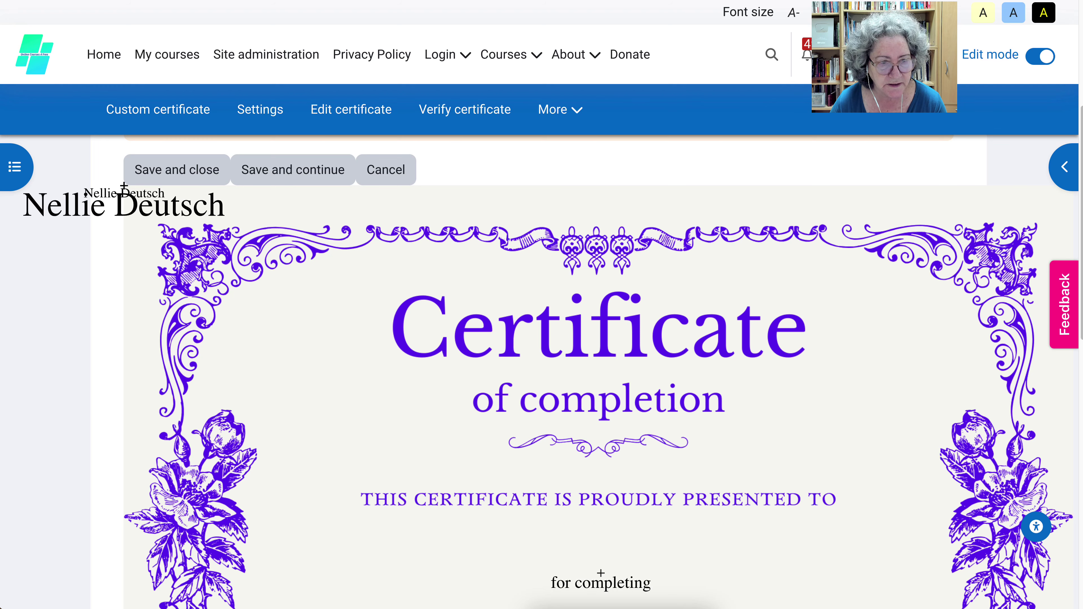
drag(124, 204, 614, 535)
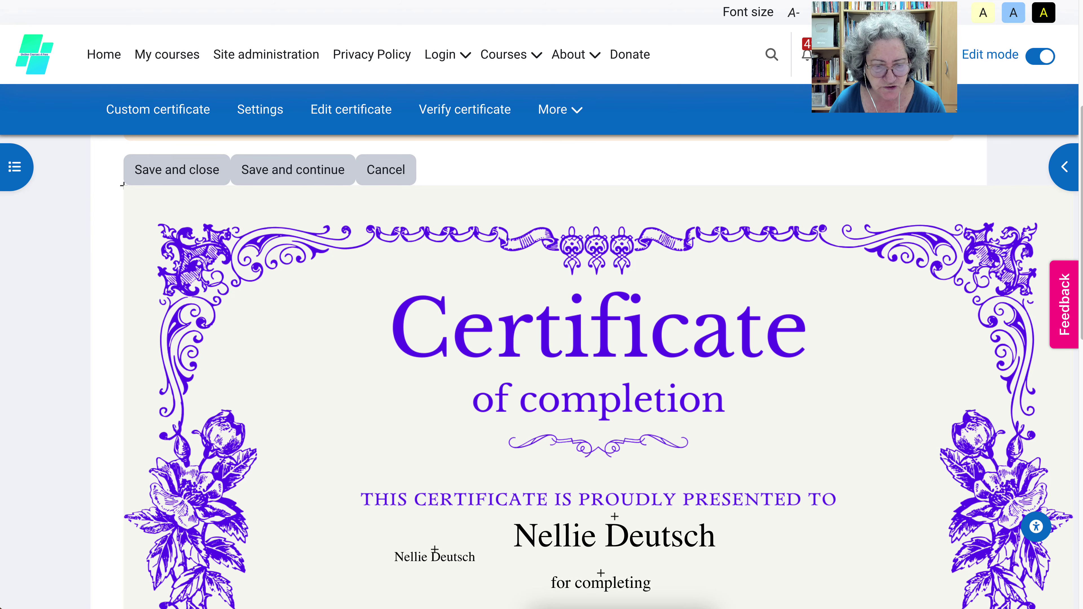
- Place the teacher name at the certificate's lower left, level with the date, and shift the student name, "for completing" and course name slightly lower
scroll(597, 371, down, 6)
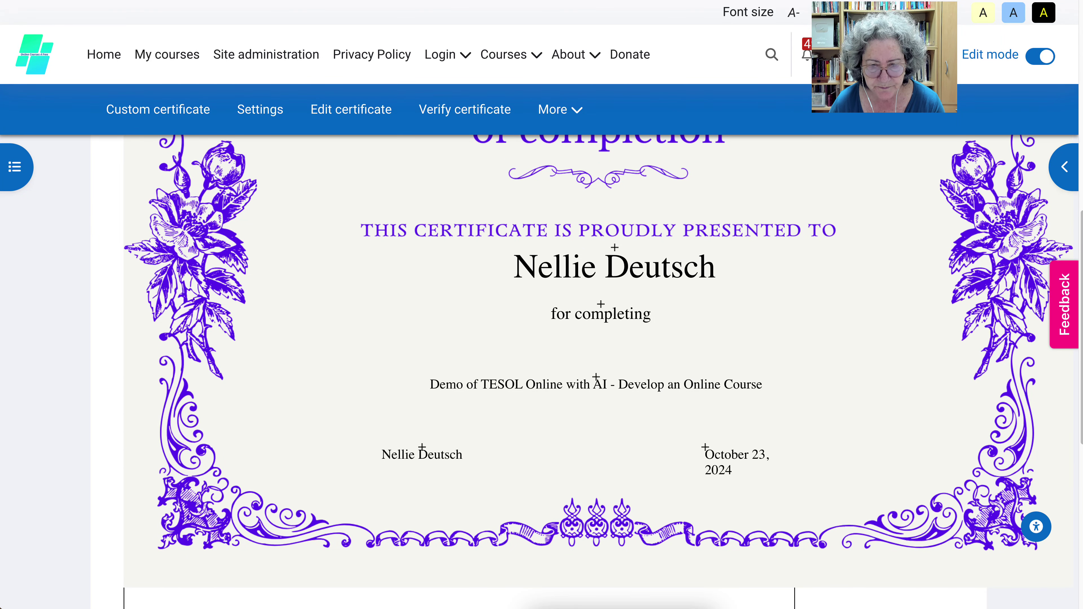
scroll(597, 371, up, 1)
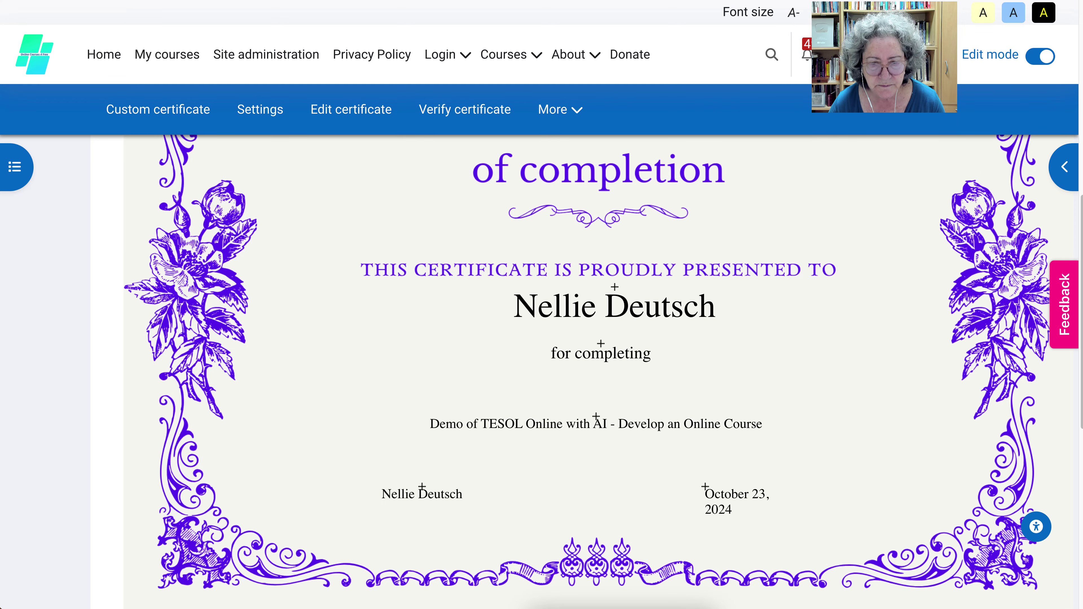
drag(600, 353, 600, 379)
drag(615, 287, 612, 317)
drag(596, 416, 597, 430)
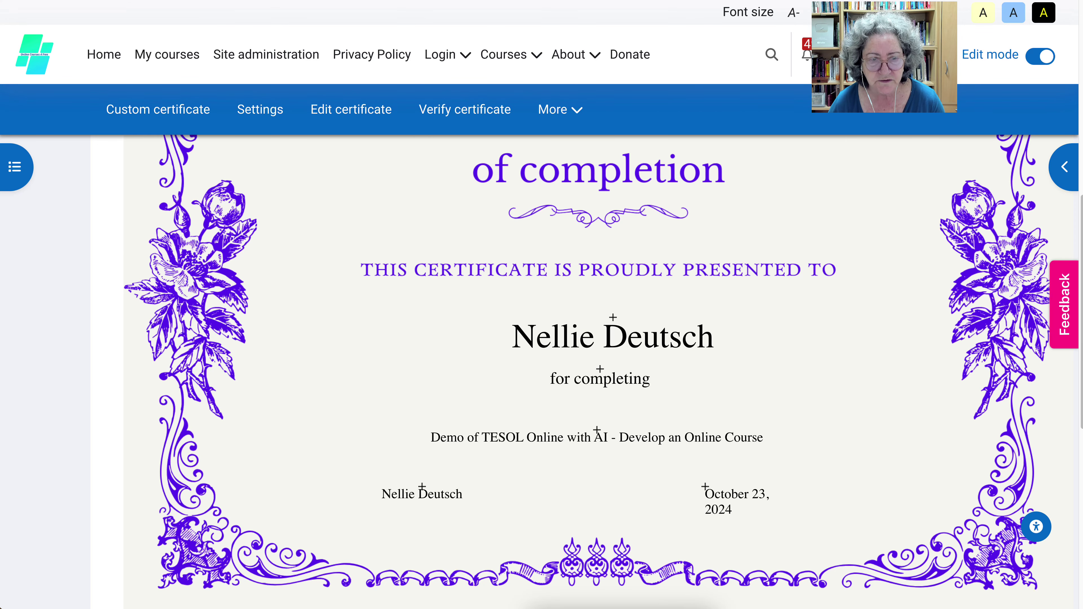
- Check the layout, save and close the element positions, and save the certificate's changes
scroll(597, 371, up, 5)
scroll(597, 371, down, 7)
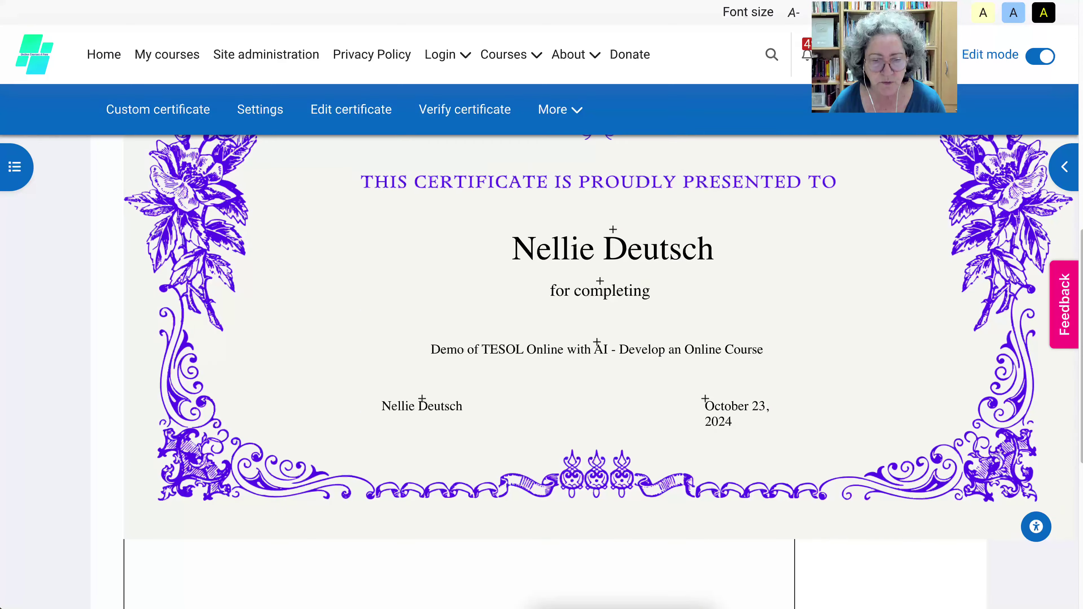
scroll(597, 371, up, 12)
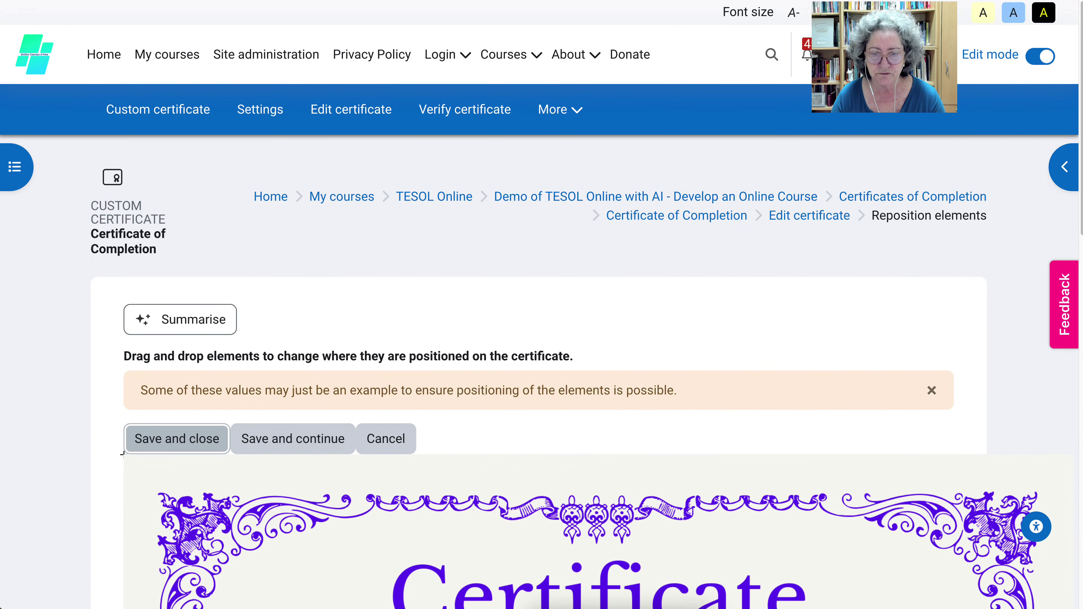
click(124, 452)
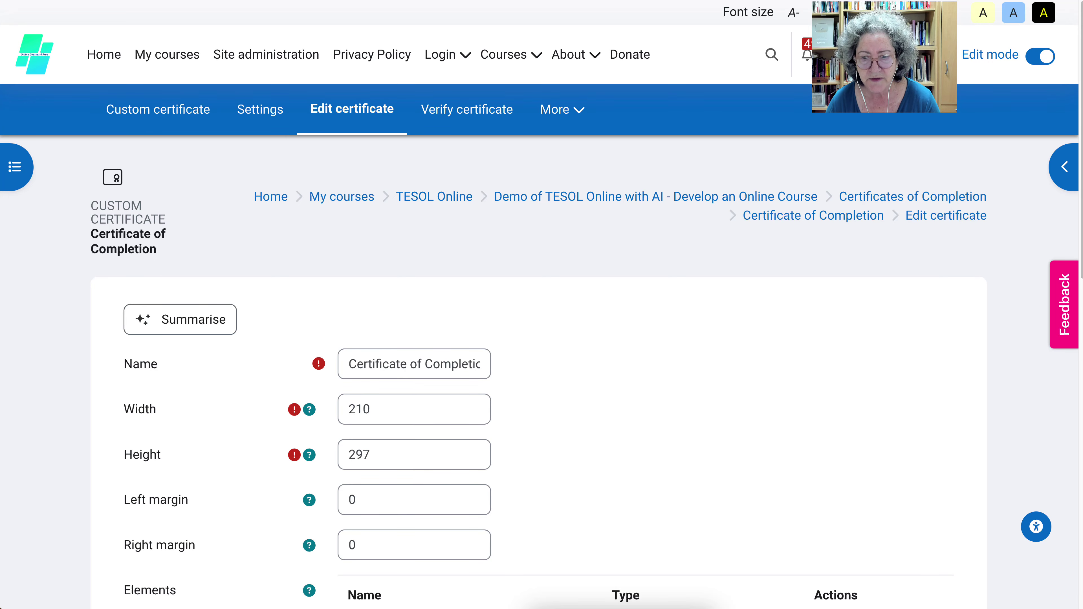
scroll(542, 371, down, 15)
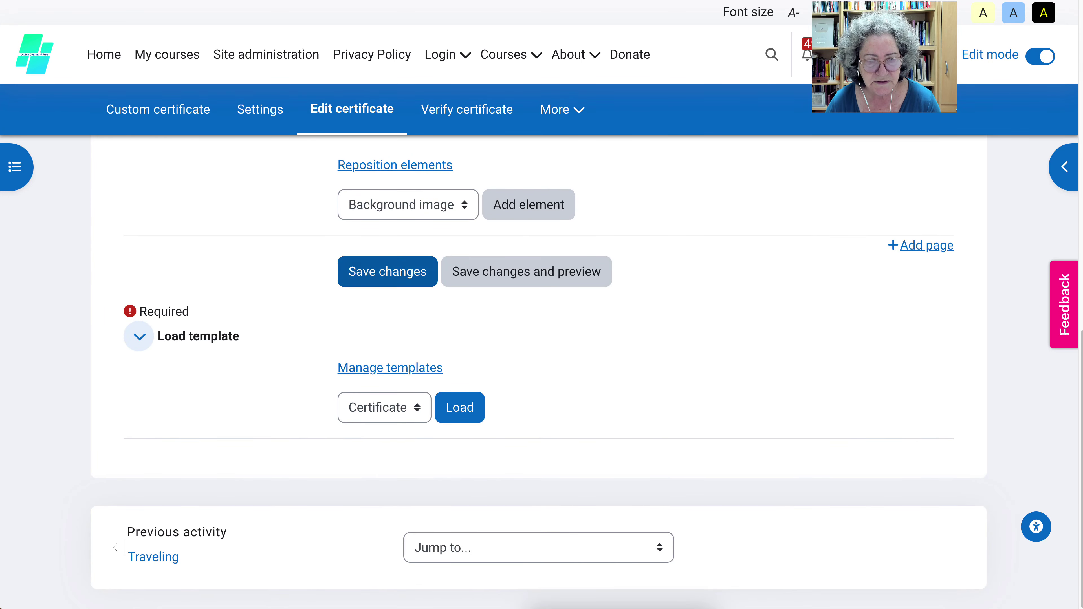
click(386, 271)
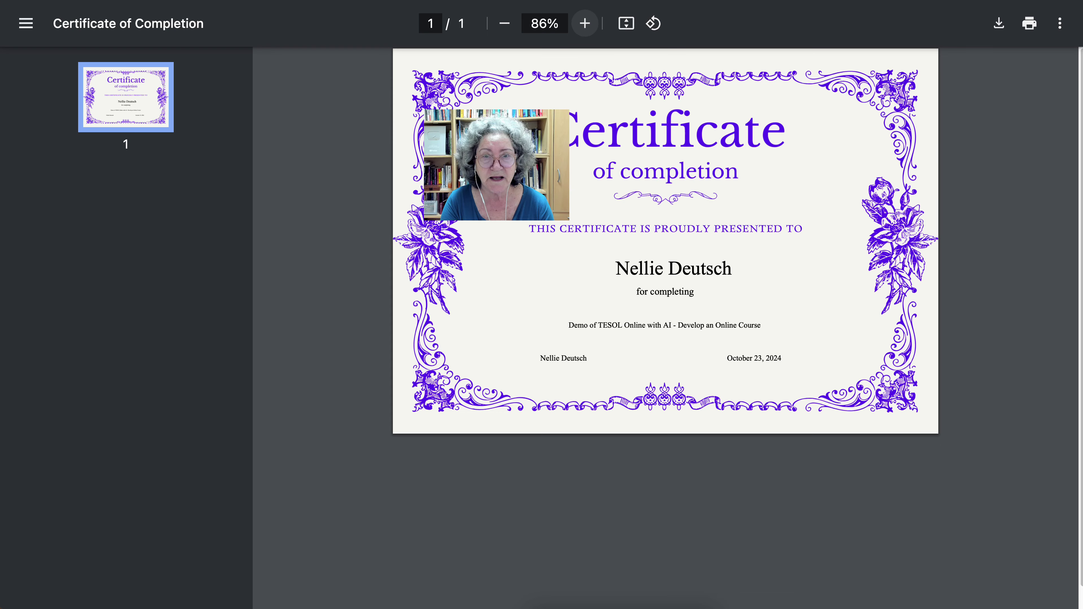
- View the generated certificate enlarged to 125% to examine the placement of its elements, and close it
click(584, 23)
click(584, 24)
click(585, 23)
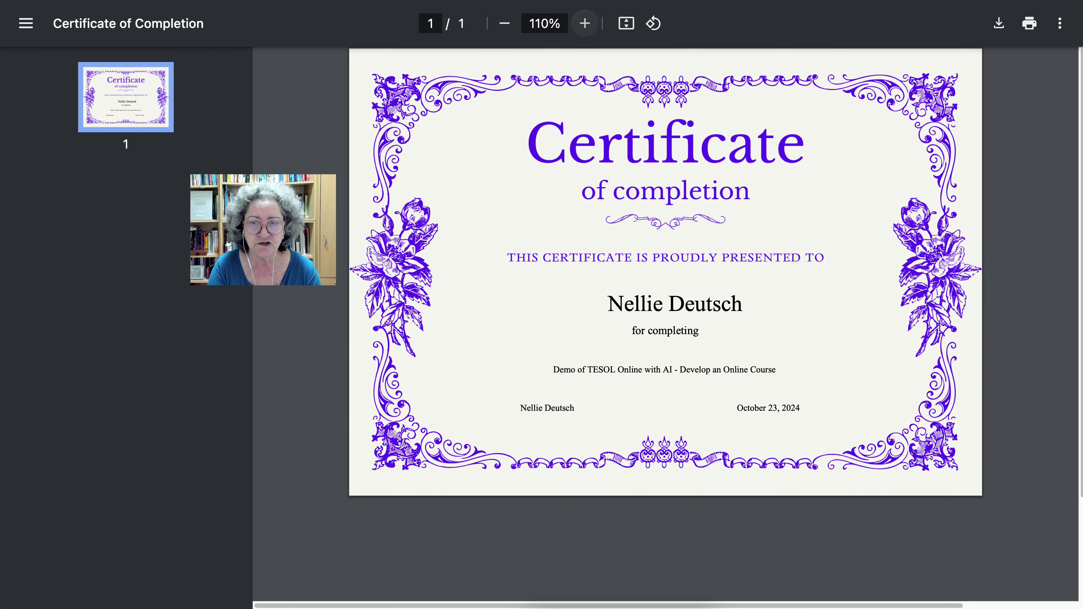
click(584, 23)
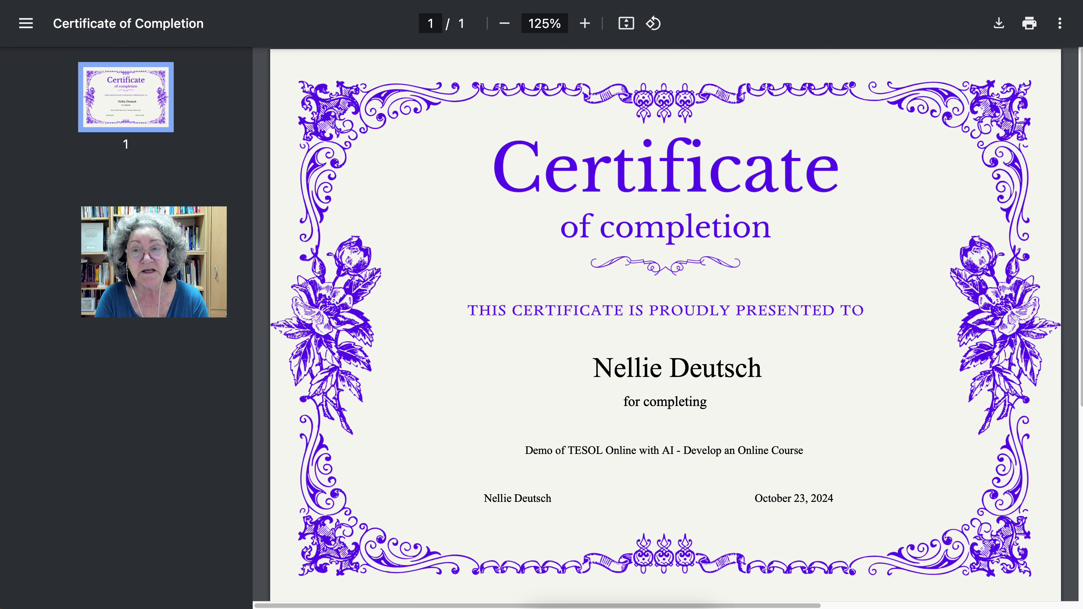
key(super+w)
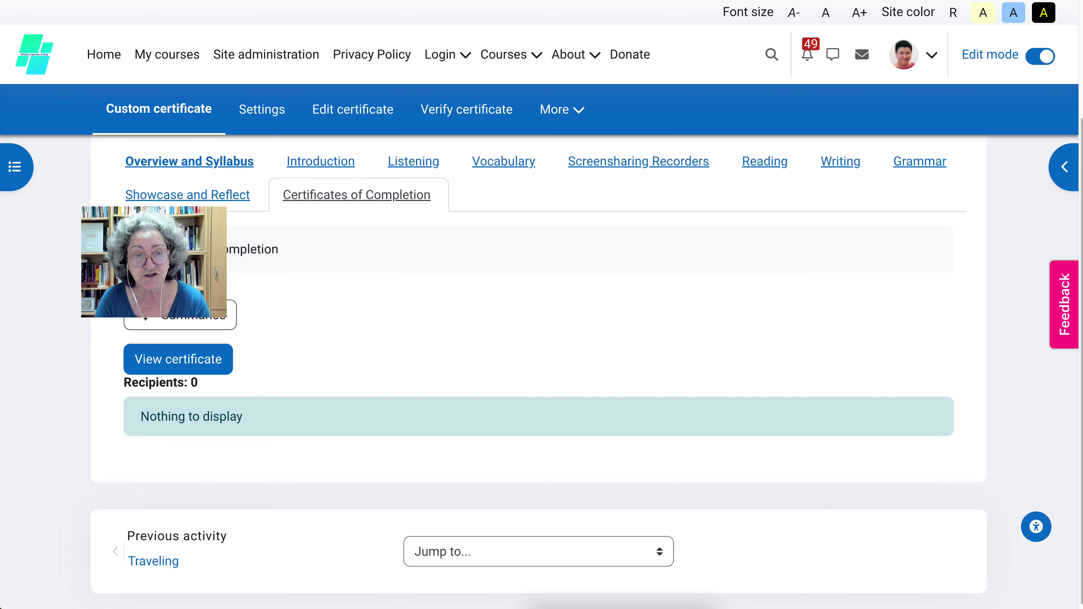
drag(154, 262, 504, 255)
scroll(541, 341, up, 3)
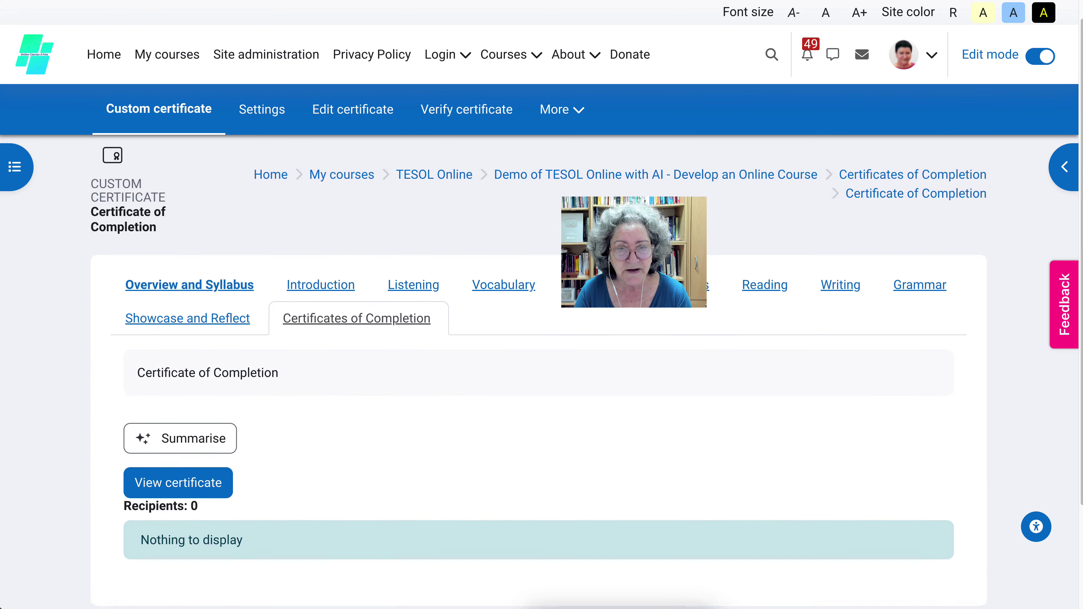